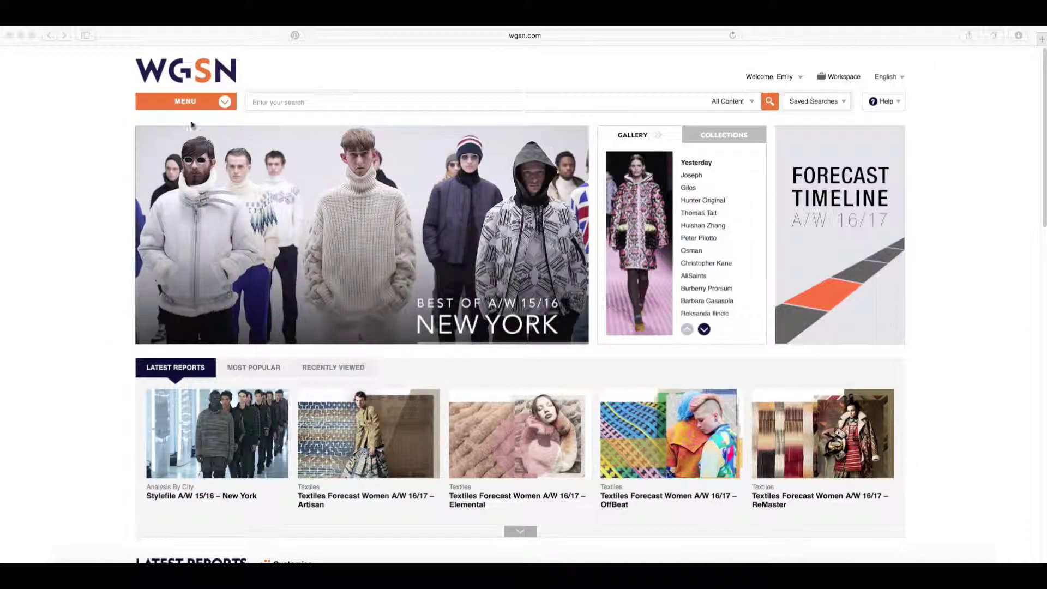
Open the Design Library and browse its CADS/Flats design components
left_click(225, 105)
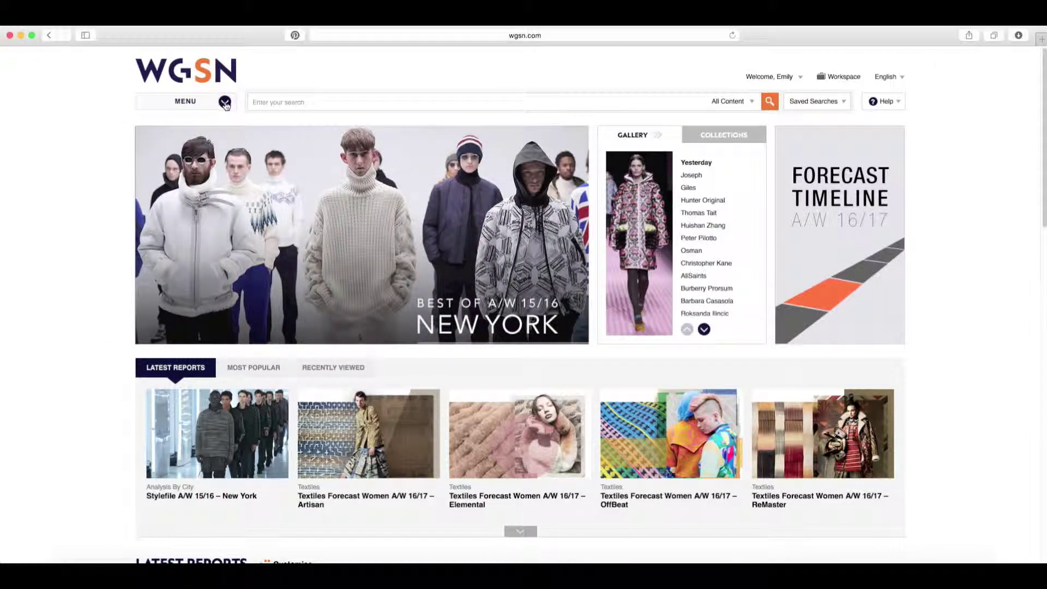
left_click(225, 103)
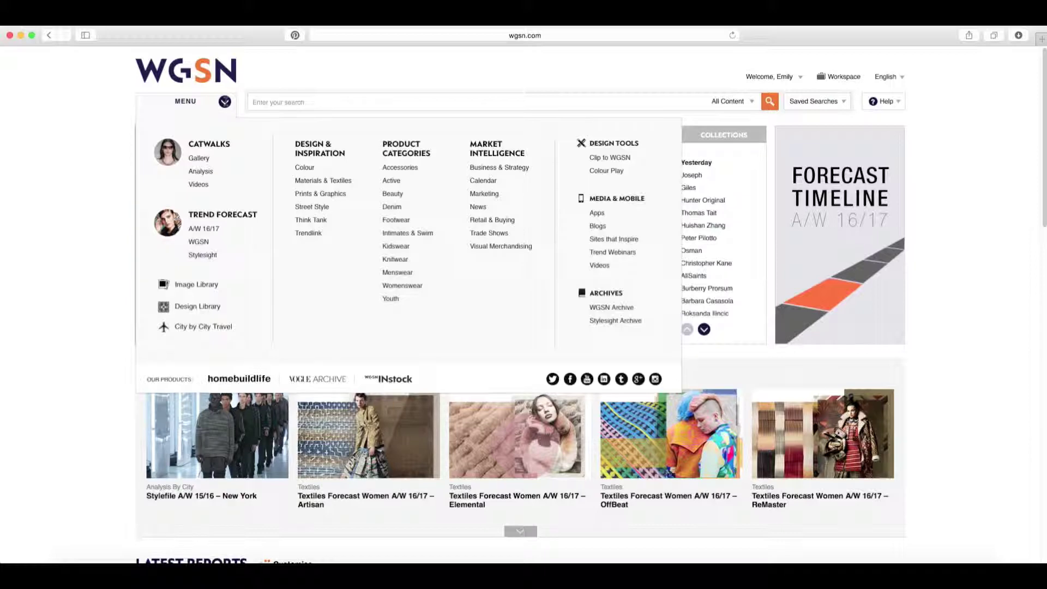
left_click(204, 306)
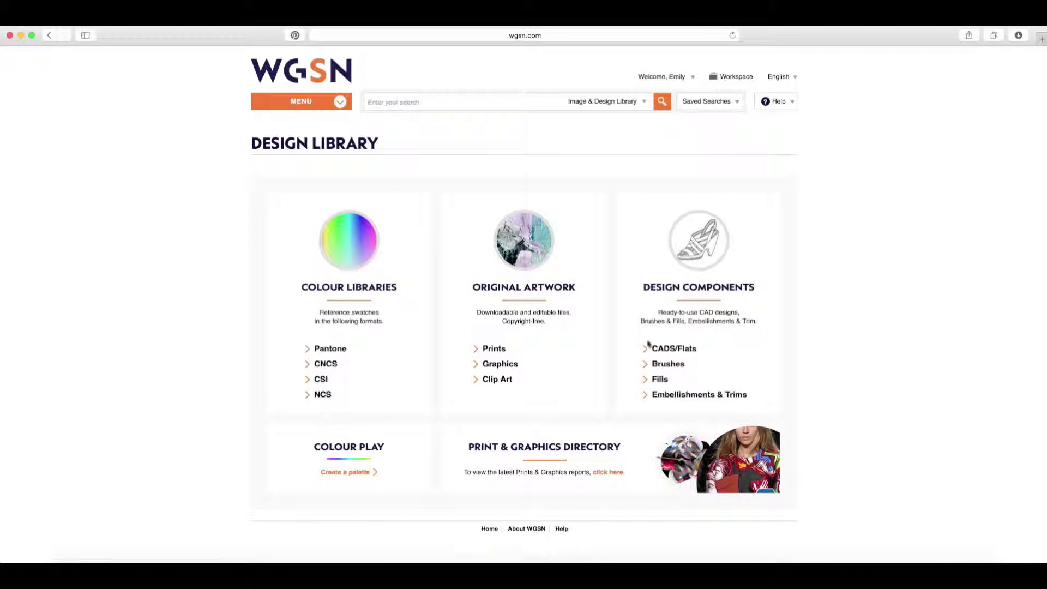
left_click(675, 349)
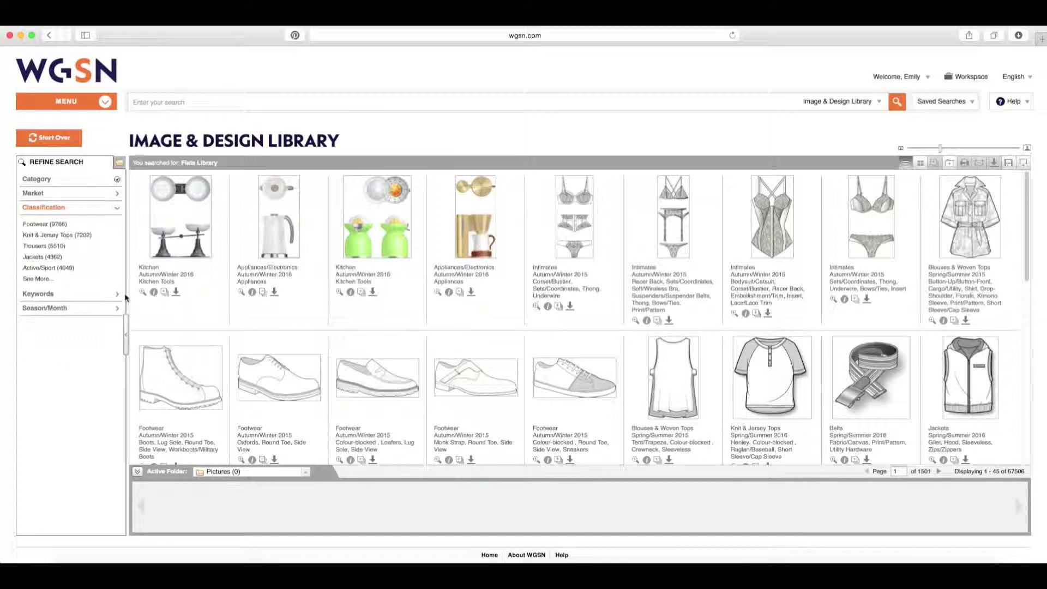
Refine the flats to the Women market and the Trousers classification
left_click(36, 196)
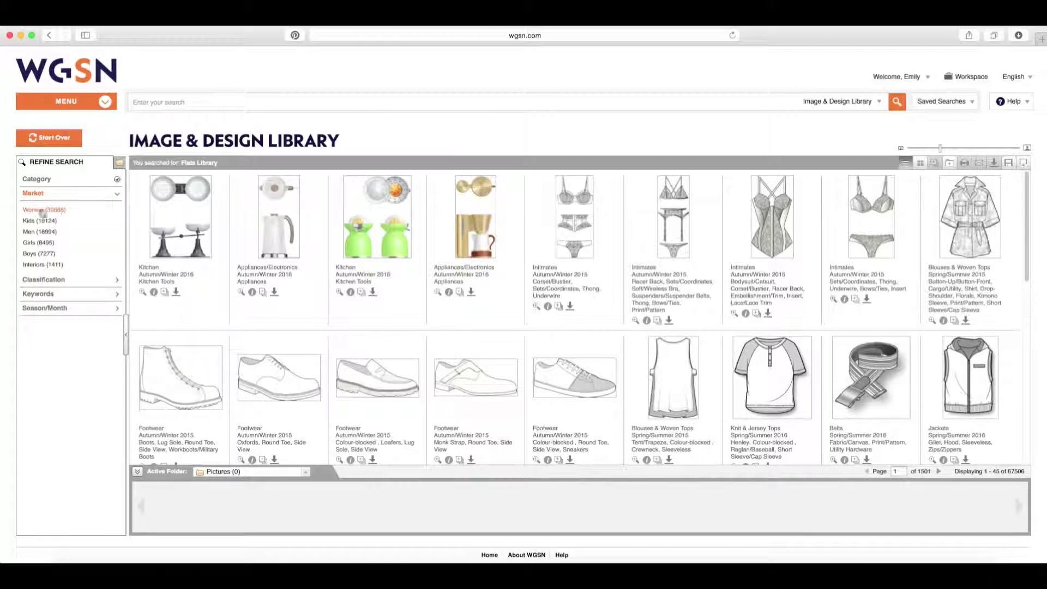
left_click(60, 213)
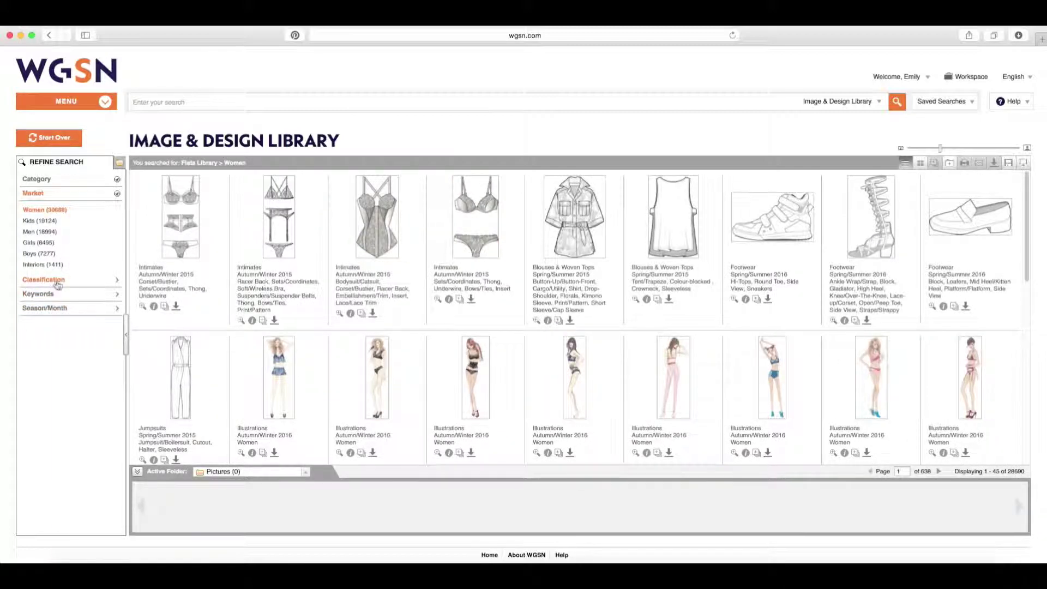
left_click(58, 280)
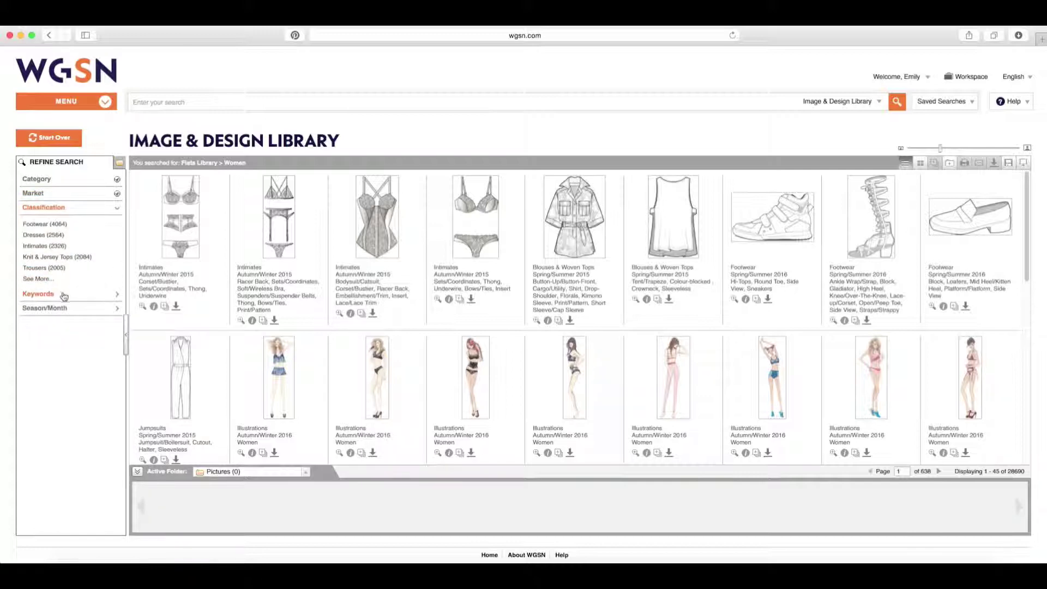
left_click(38, 269)
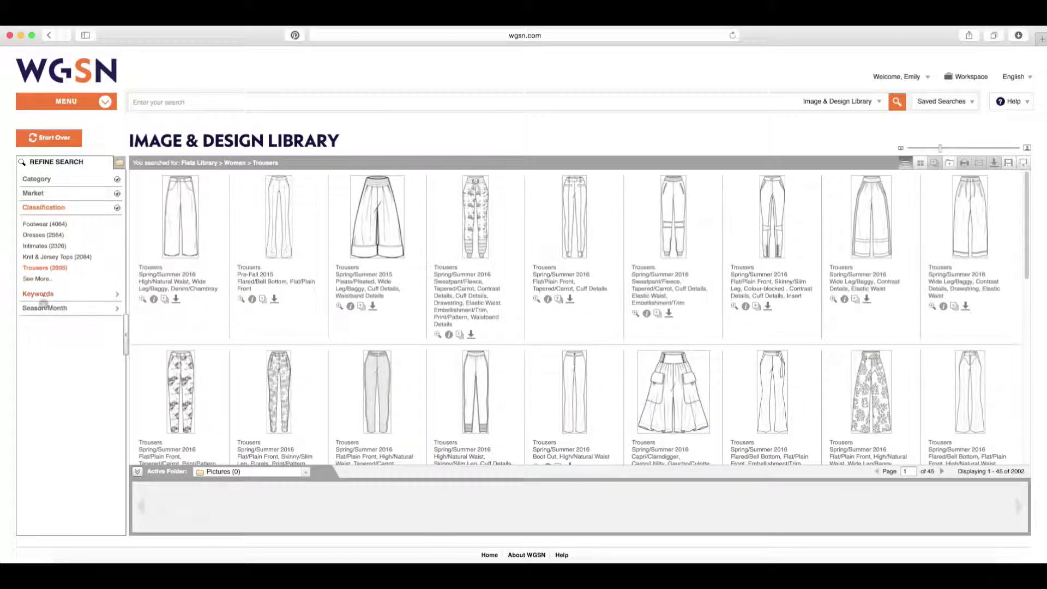
Narrow the women's trousers flats by the Denim/Chambray keyword from the full keyword list
left_click(45, 294)
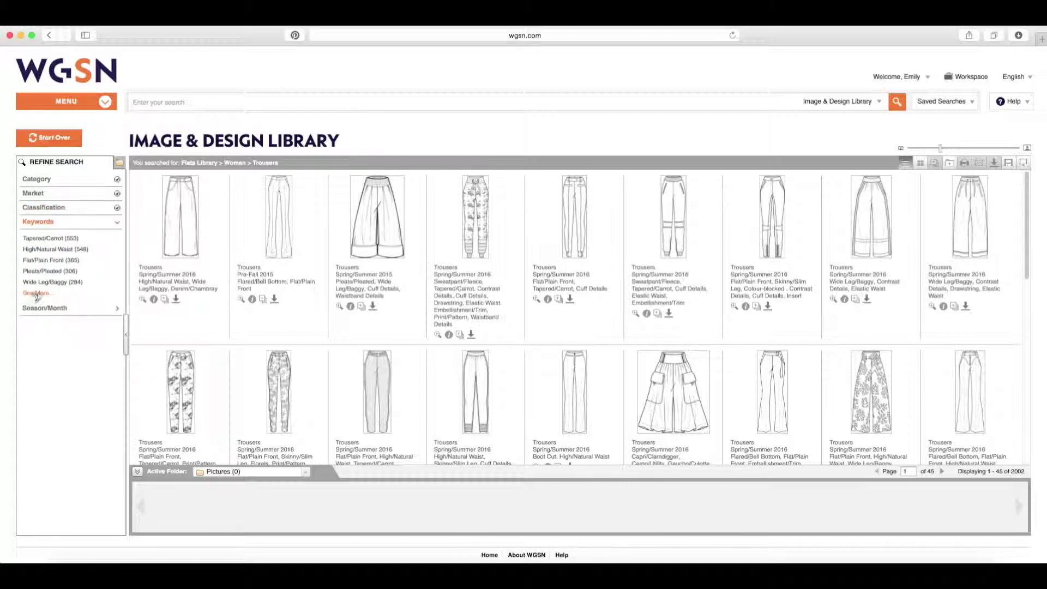
left_click(42, 295)
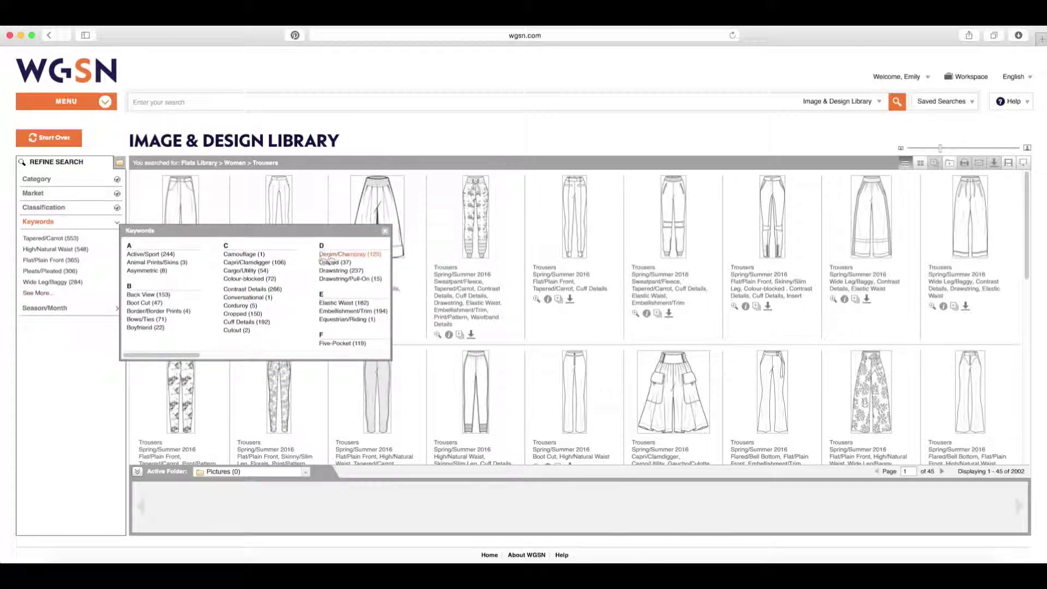
left_click(333, 255)
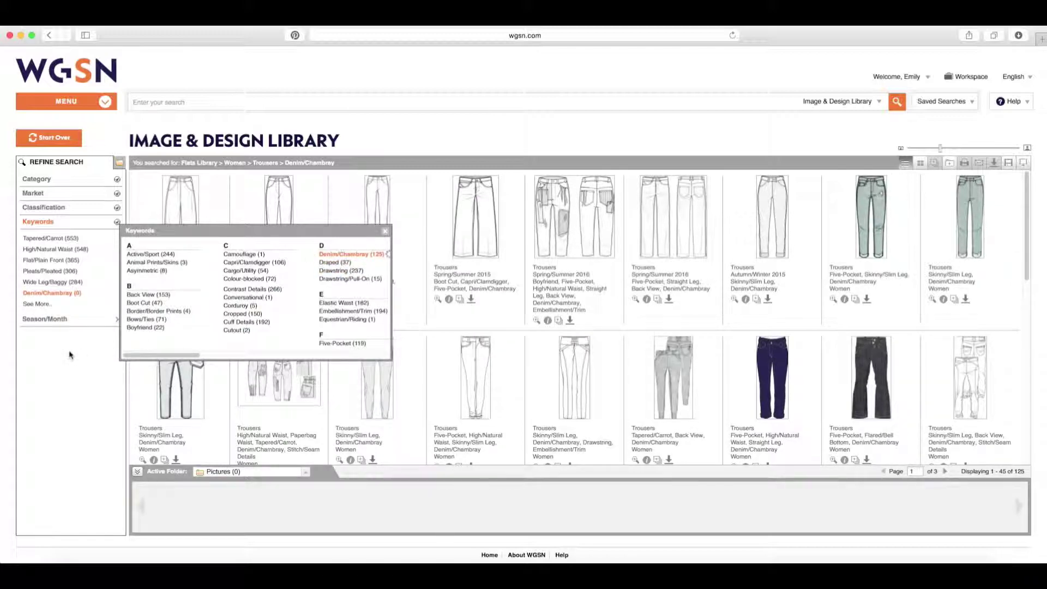
left_click(385, 231)
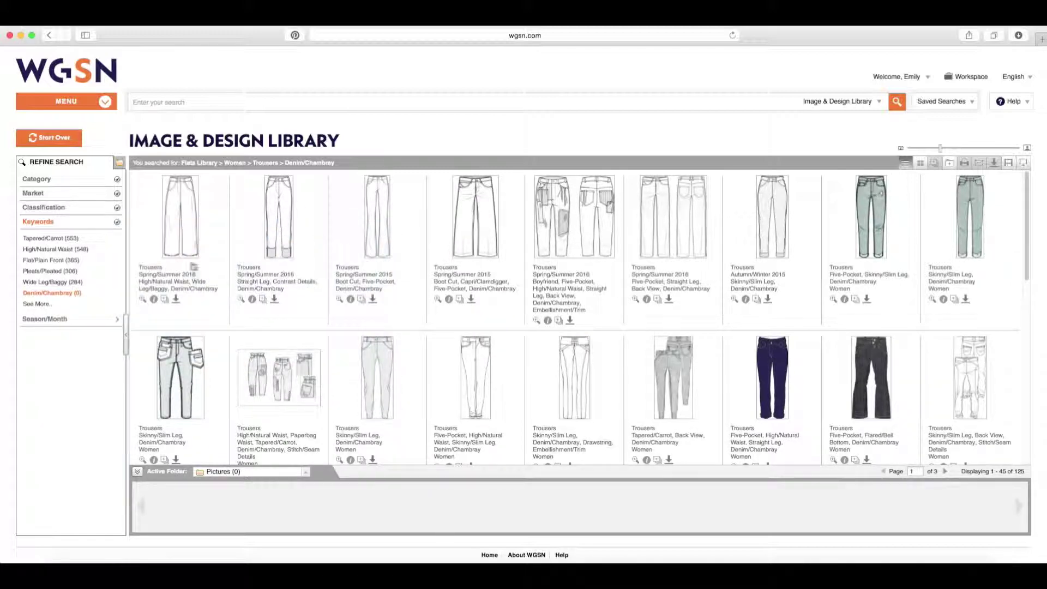
left_click(49, 320)
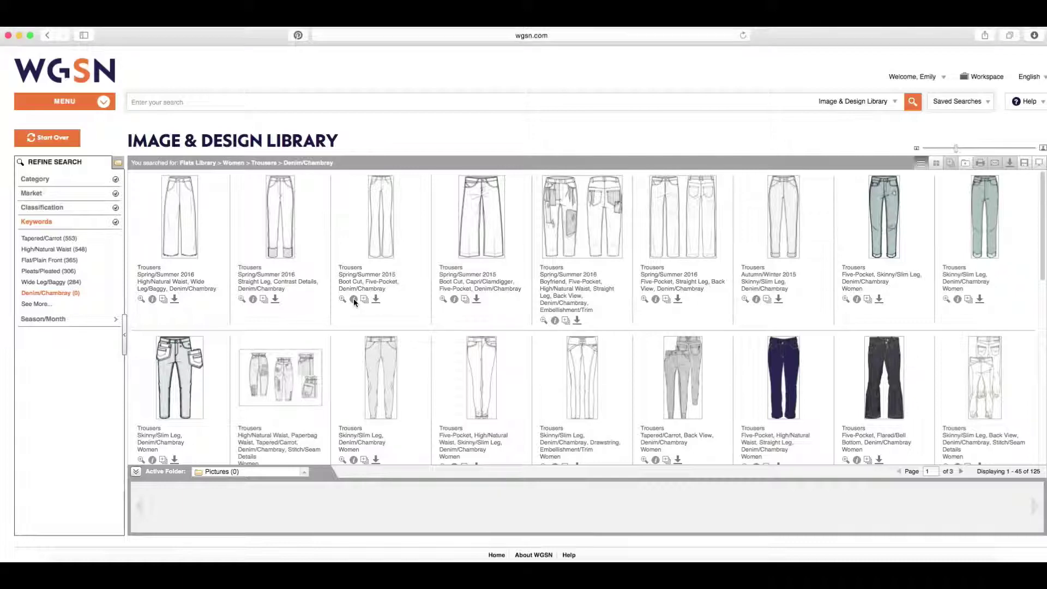
Review the details of the Spring/Summer 2015 boot cut five-pocket jeans flat, download it and switch to Illustrator with the file open
left_click(353, 299)
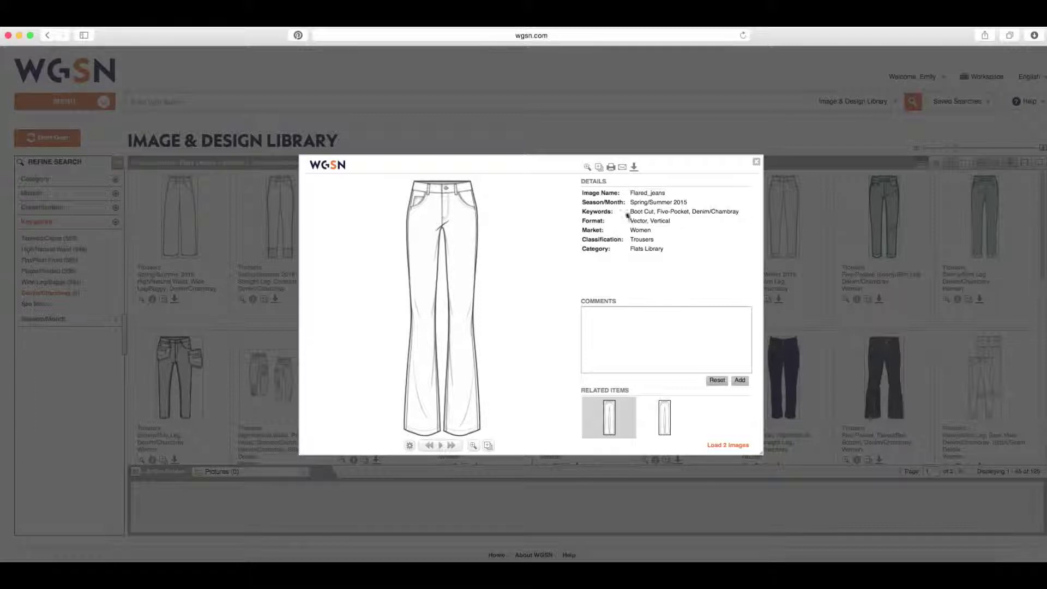
left_click(756, 161)
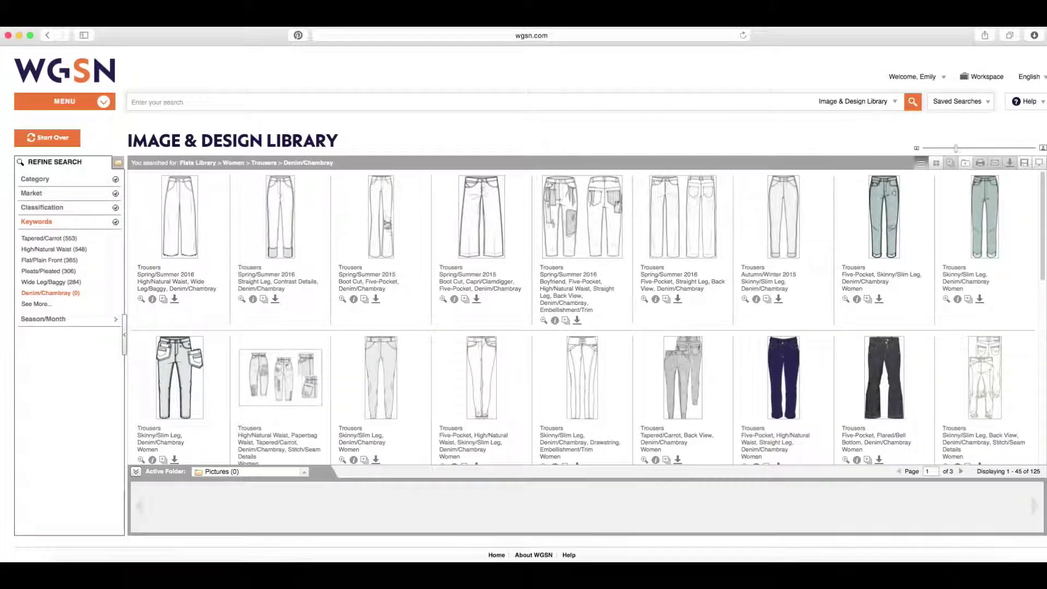
left_click(353, 299)
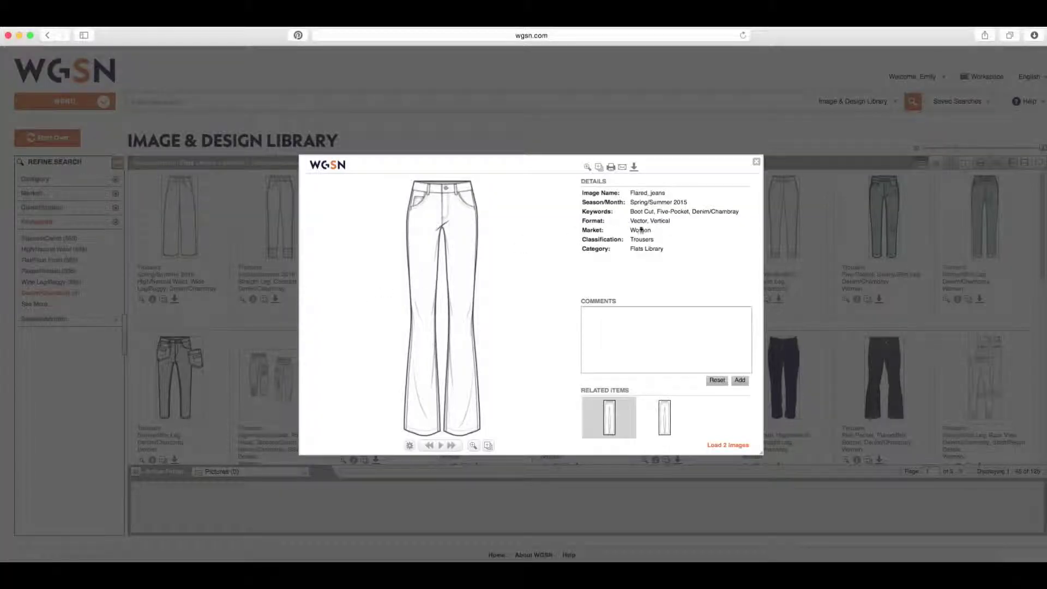
left_click(756, 162)
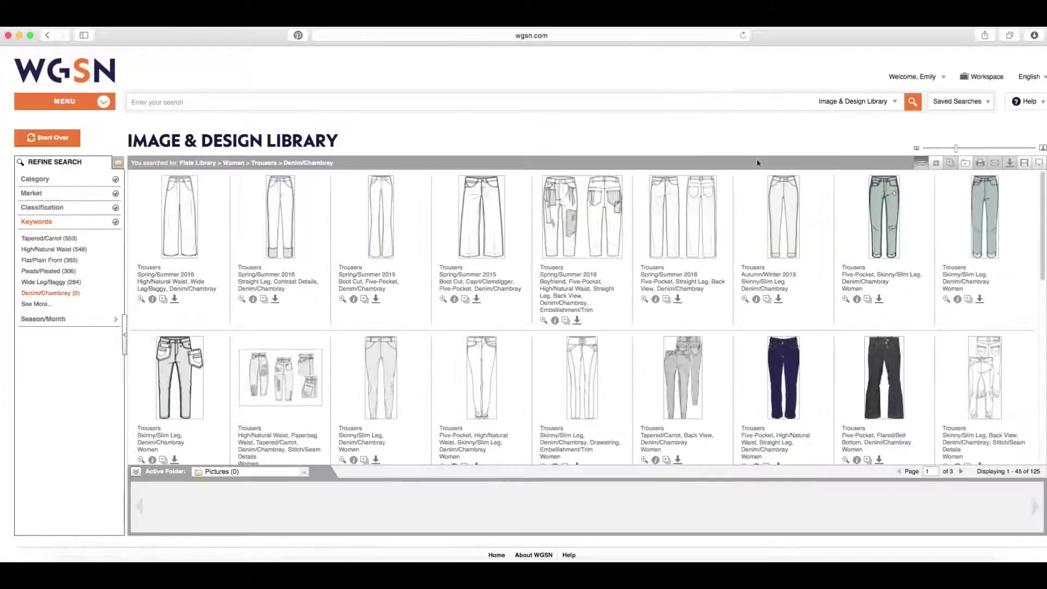
left_click(376, 300)
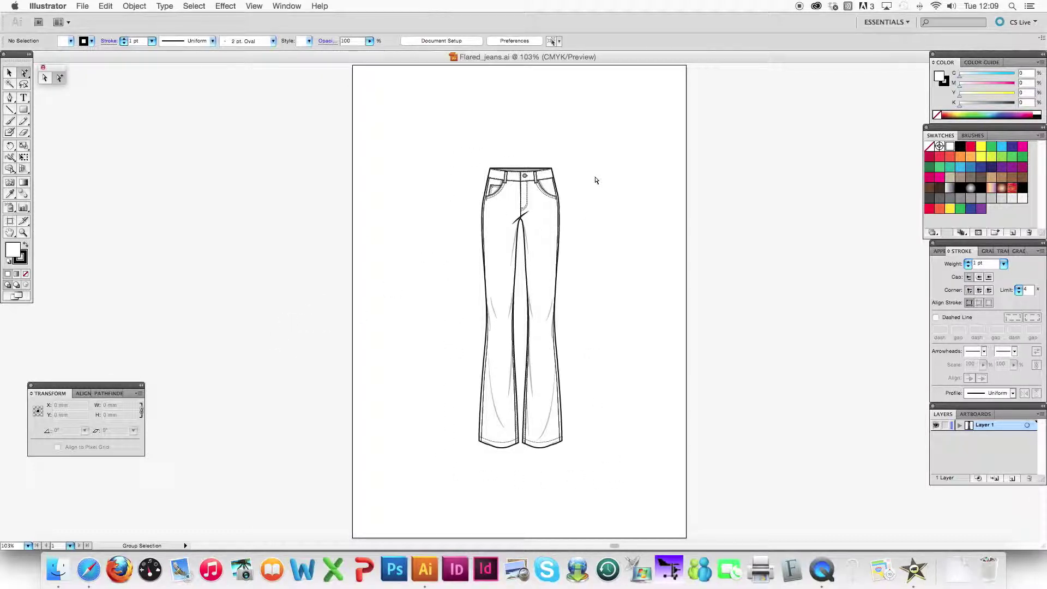
Save the jeans file to the Desktop as "AW15 Garment One" in Adobe Illustrator format
left_click(82, 6)
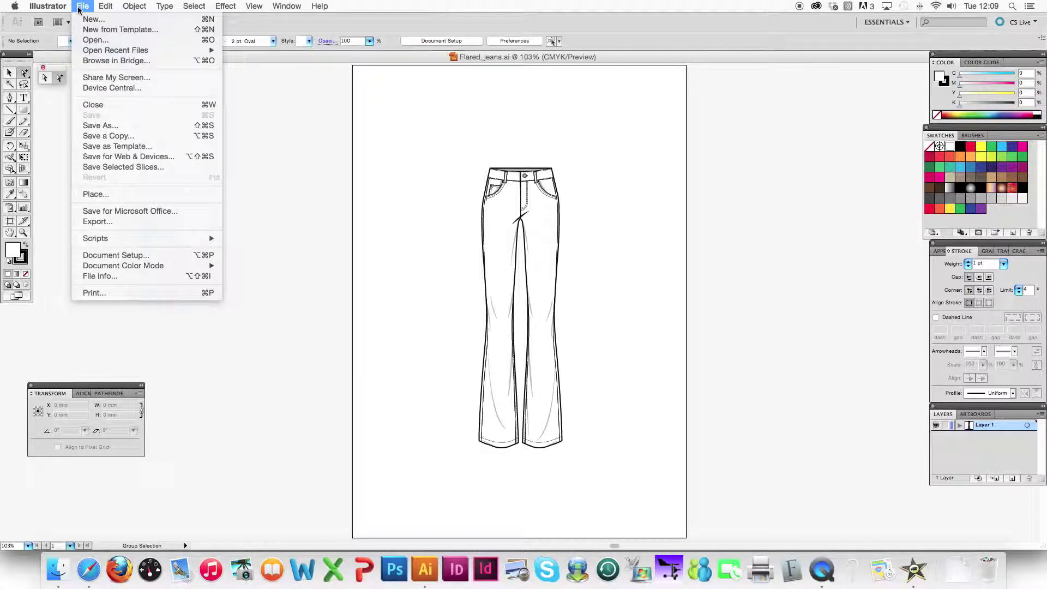
left_click(107, 126)
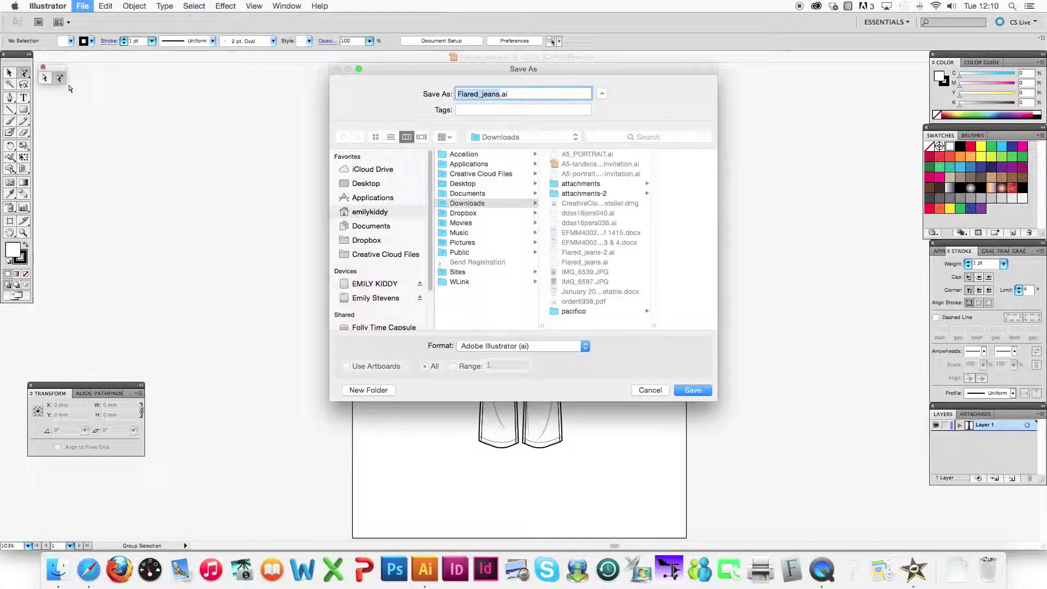
type("AW15 Garment One")
left_click(369, 184)
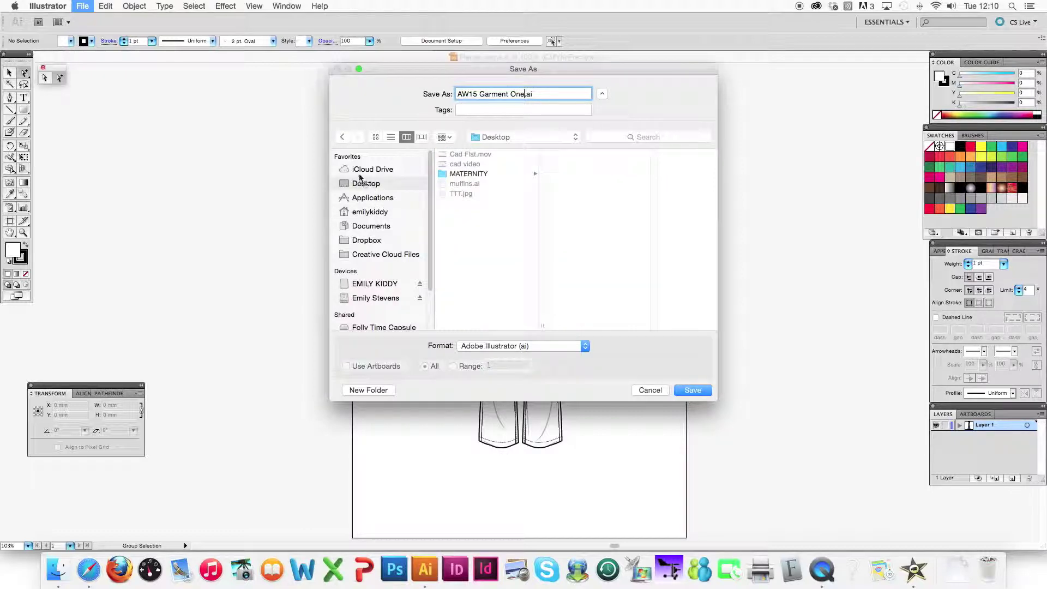
left_click(691, 391)
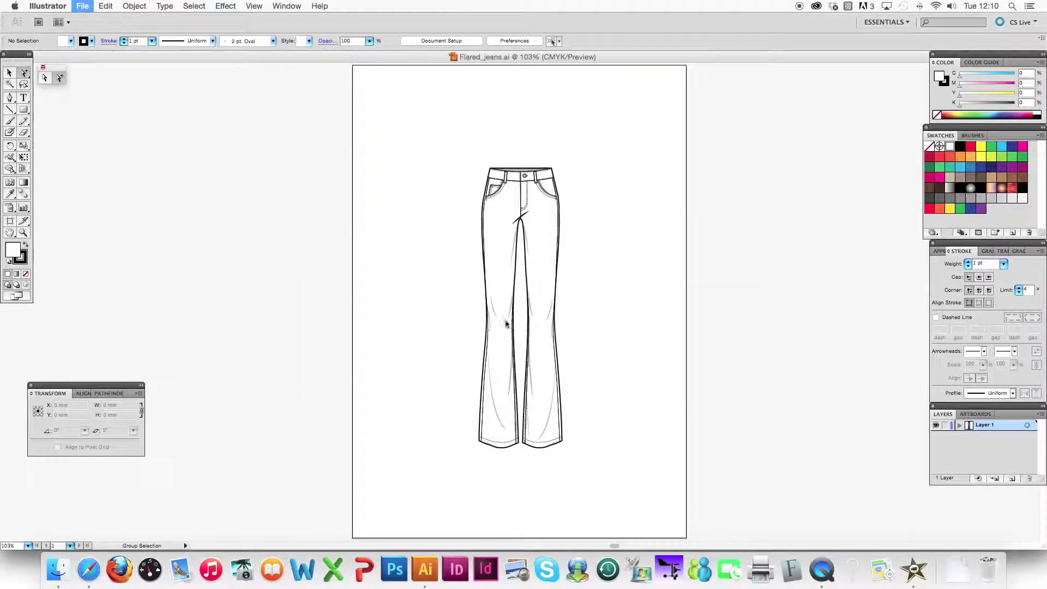
left_click(623, 114)
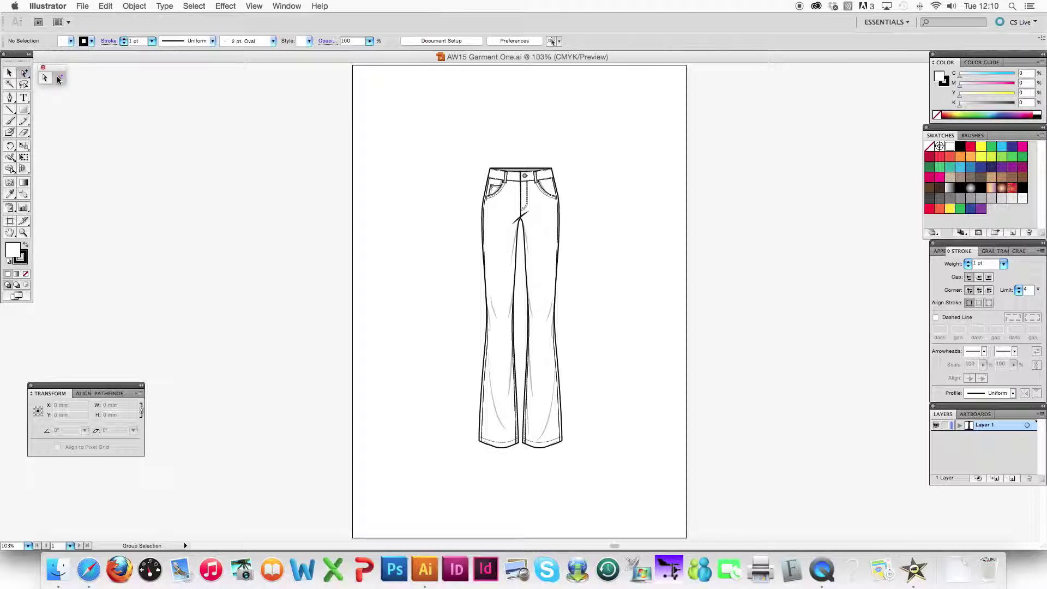
Move the whole jeans drawing slightly down and left on the artboard with the Selection tool, and deselect it
left_click(9, 73)
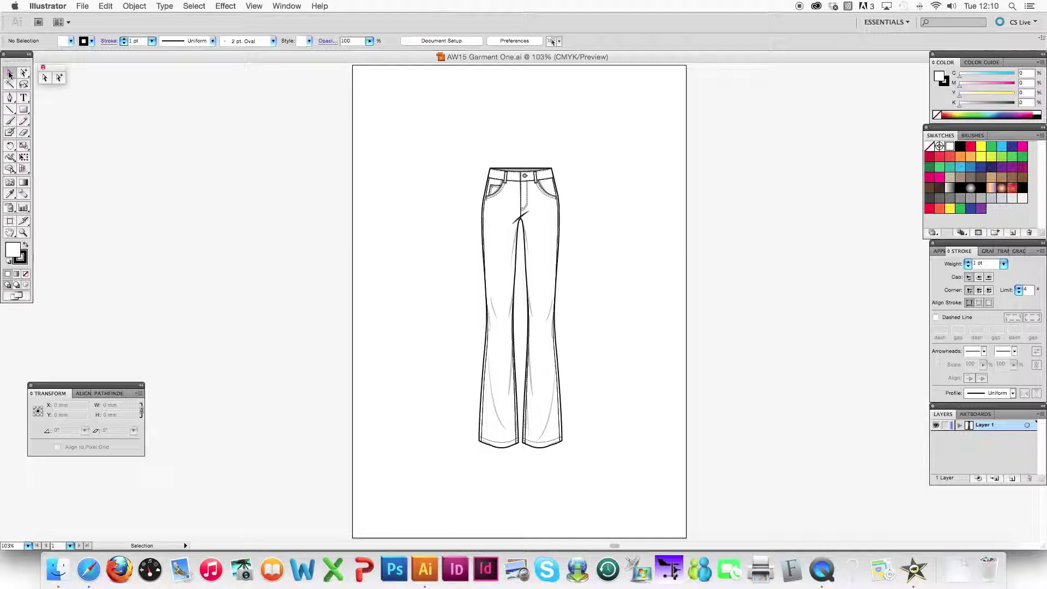
mouse_move(533, 187)
left_mouse_down()
mouse_move(491, 183)
mouse_move(525, 174)
mouse_move(522, 187)
left_mouse_up()
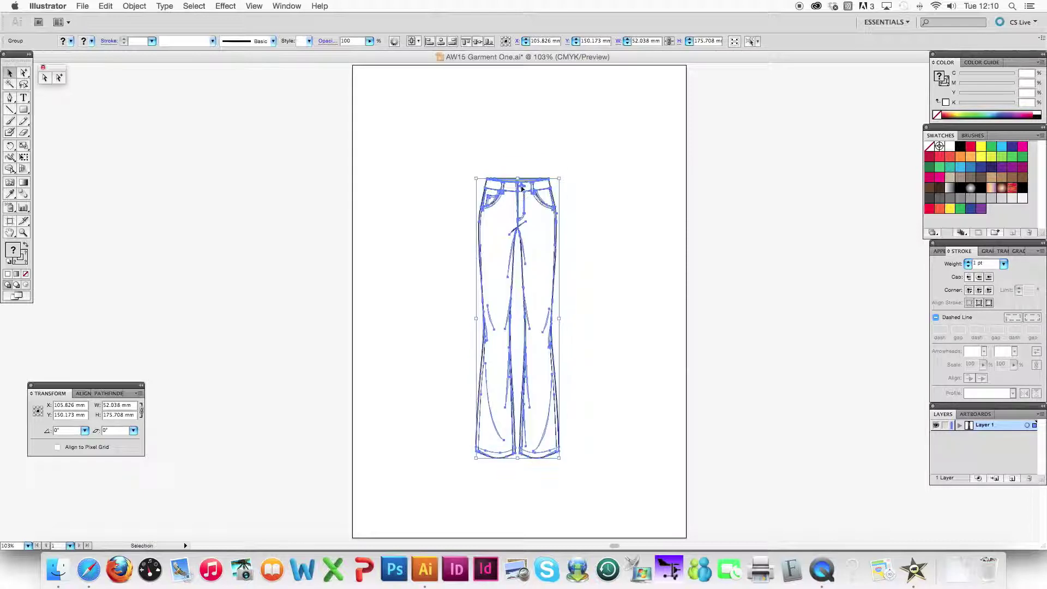
left_click(548, 156)
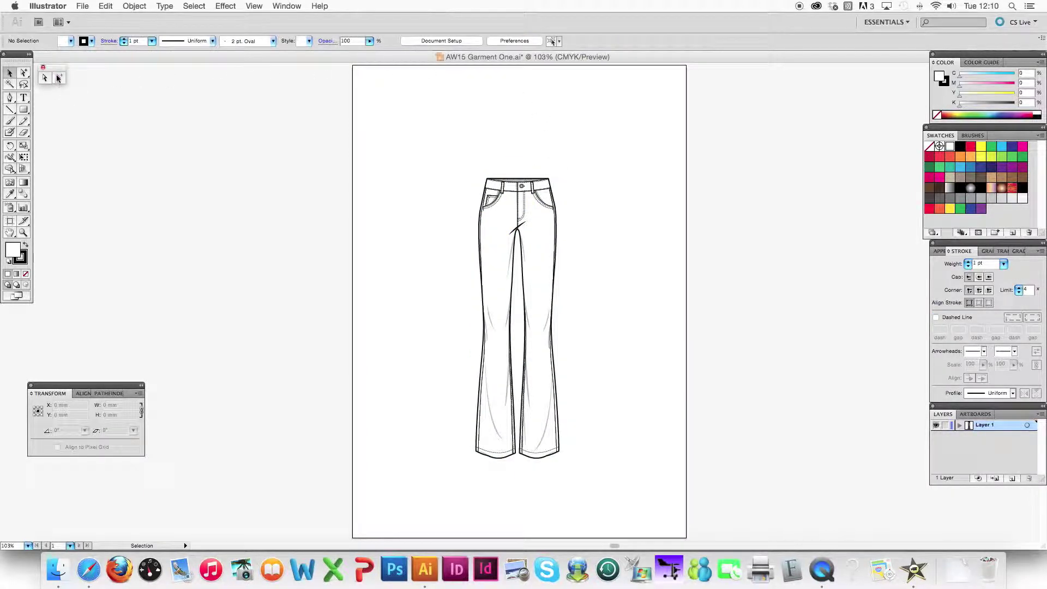
Select only the waistband button with the Group Selection tool, try a small move, and undo it
left_click_drag(23, 73, 52, 88)
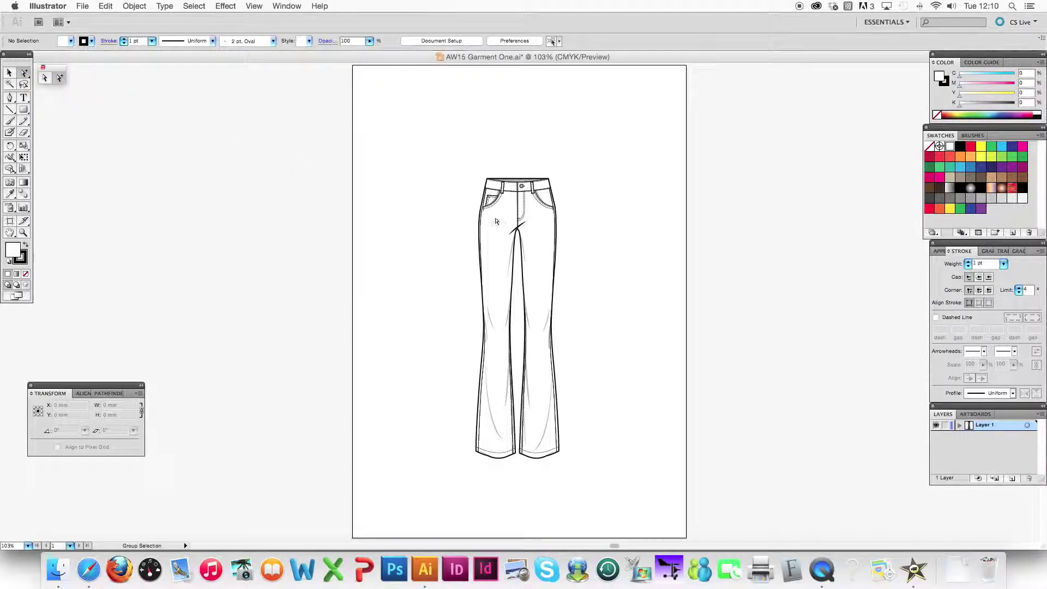
key("super+equal")
key("super+equal")
key("space")
left_click_drag(486, 185, 452, 282)
left_click(488, 174)
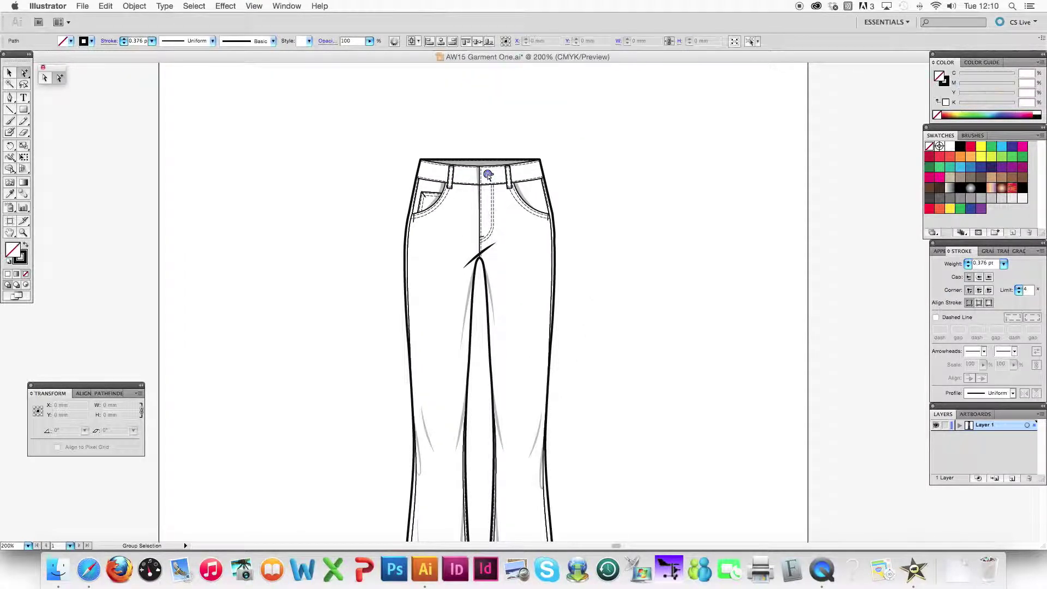
key("super+equal")
key("super+equal")
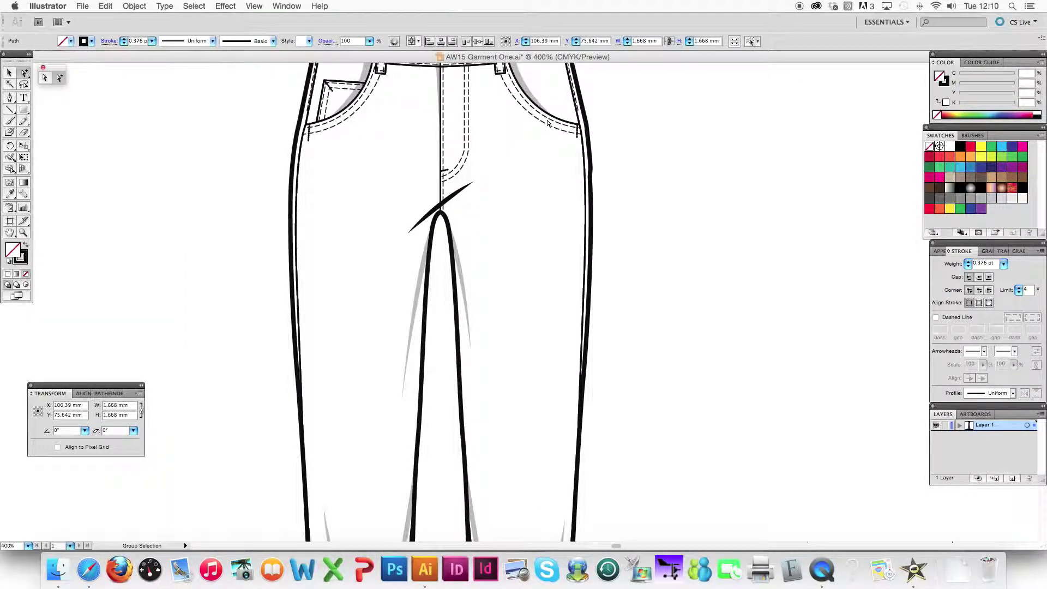
left_click_drag(323, 134, 326, 147)
key("super+z")
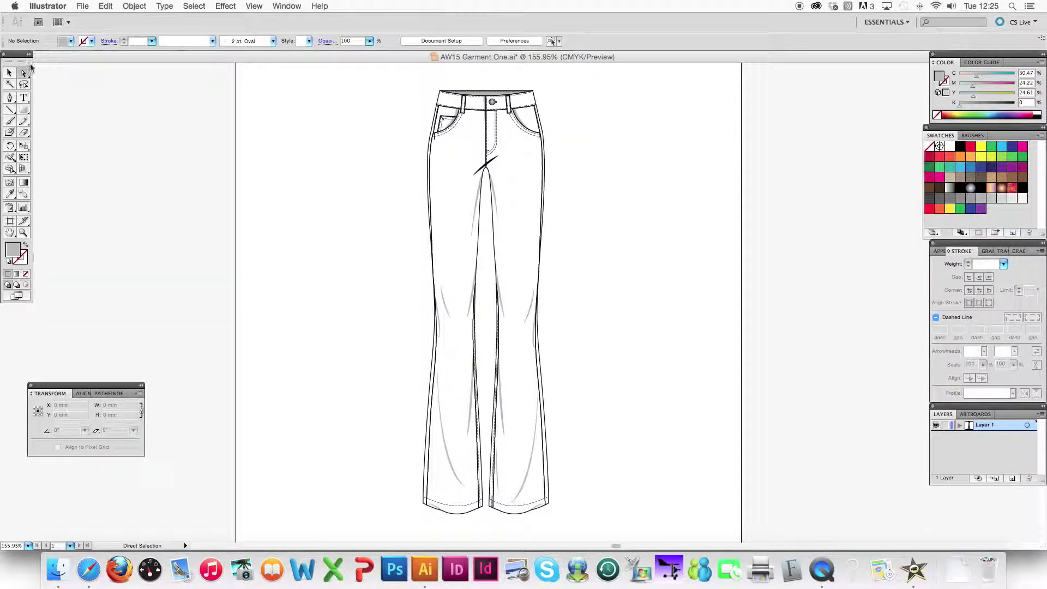
Select the inner fly stitching line at its curve with the Direct Selection tool
left_click_drag(24, 77, 47, 76)
key("super+equal")
key("super+equal")
key("super+equal")
key("space")
left_click_drag(437, 194, 434, 372)
left_click(476, 280)
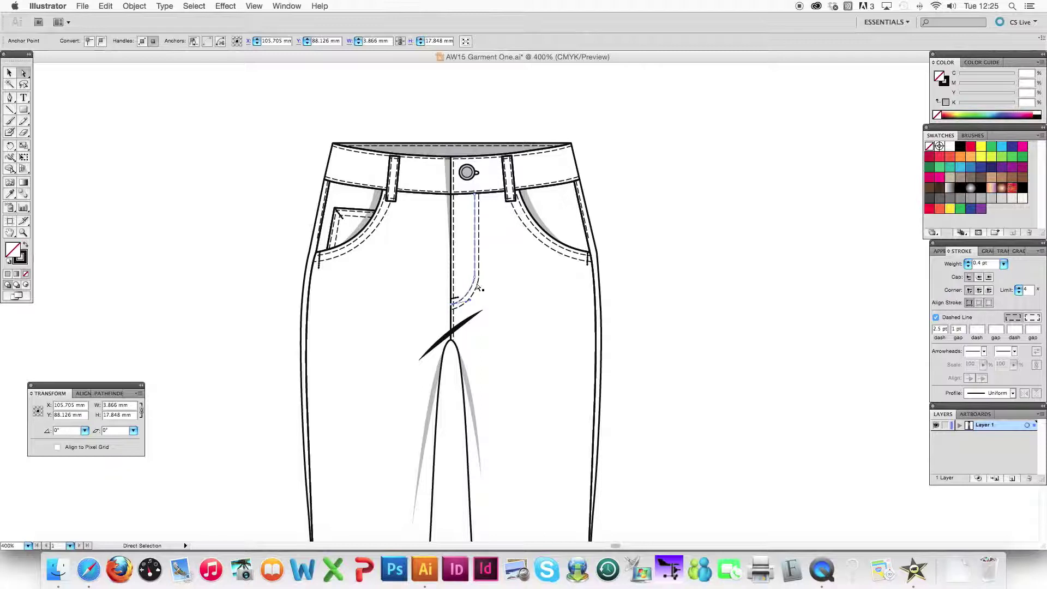
mouse_move(478, 279)
left_mouse_down()
mouse_move(490, 298)
mouse_move(477, 281)
left_mouse_up()
Select the lower end anchor point of the outer stitching line on the right-hand front pocket
left_click(549, 233)
key("Delete")
key("Delete")
left_click(564, 257)
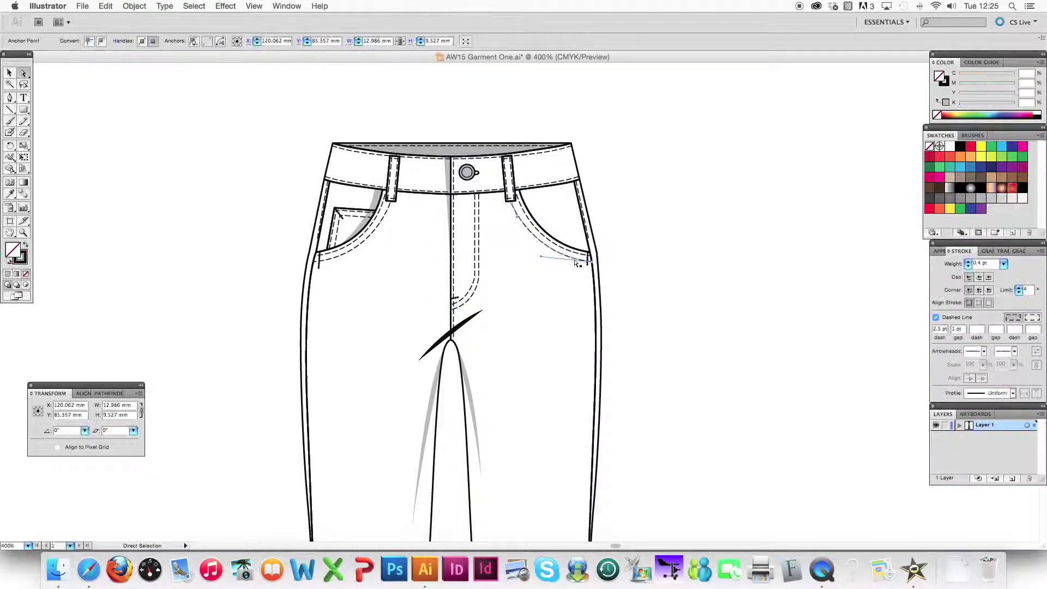
left_click(589, 262)
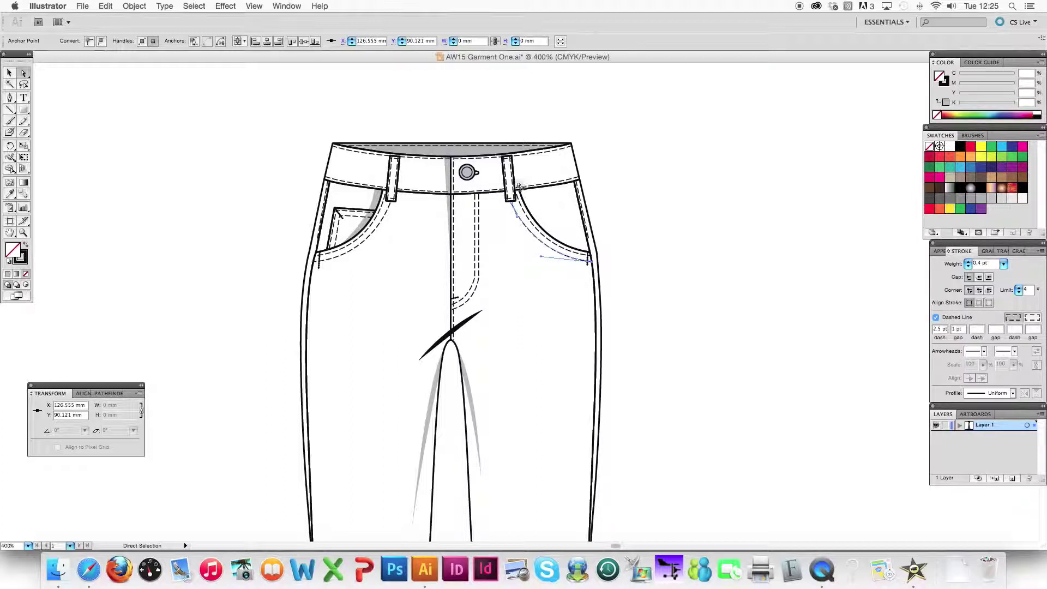
Select the entire jeans group with the Selection tool, and clear the selection
left_click(10, 73)
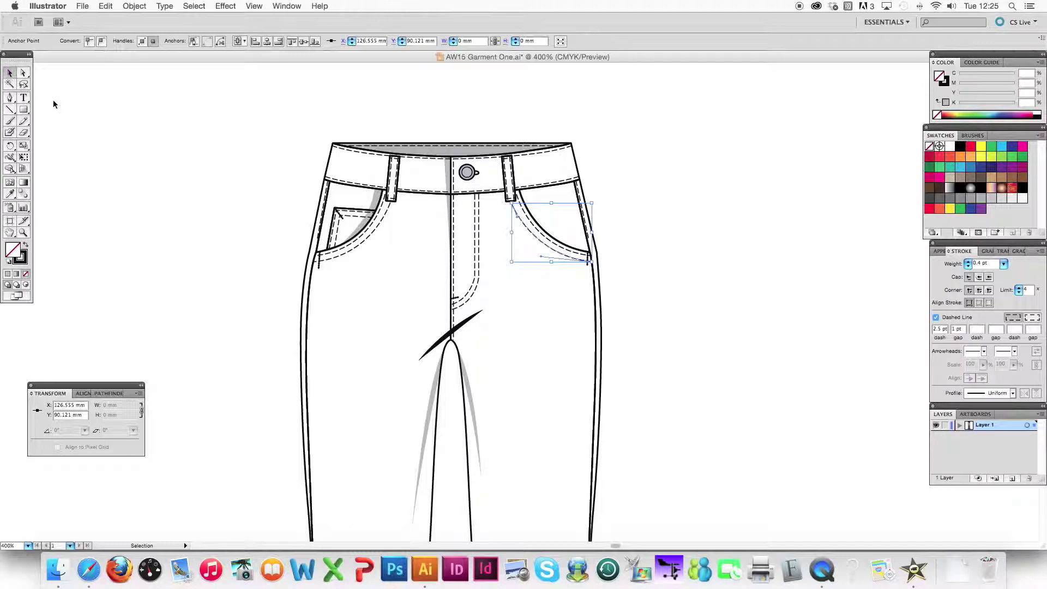
left_click(108, 150)
left_click(468, 172)
left_click(101, 148)
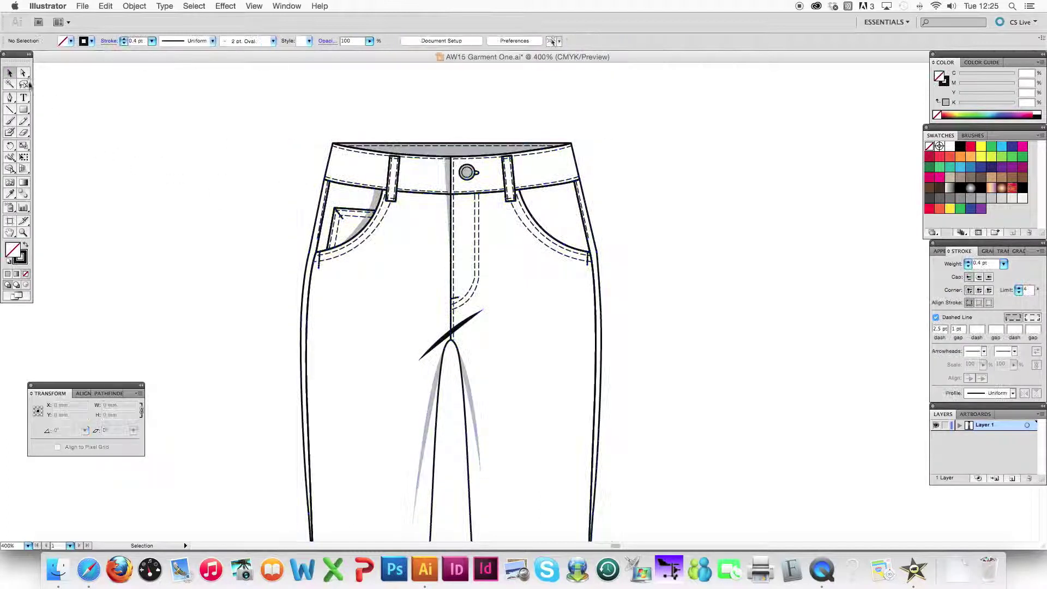
Try to move the upper end of the left-hand front pocket's stitching line with the Direct Selection tool, undo it and clear the selection
left_click_drag(23, 74, 45, 86)
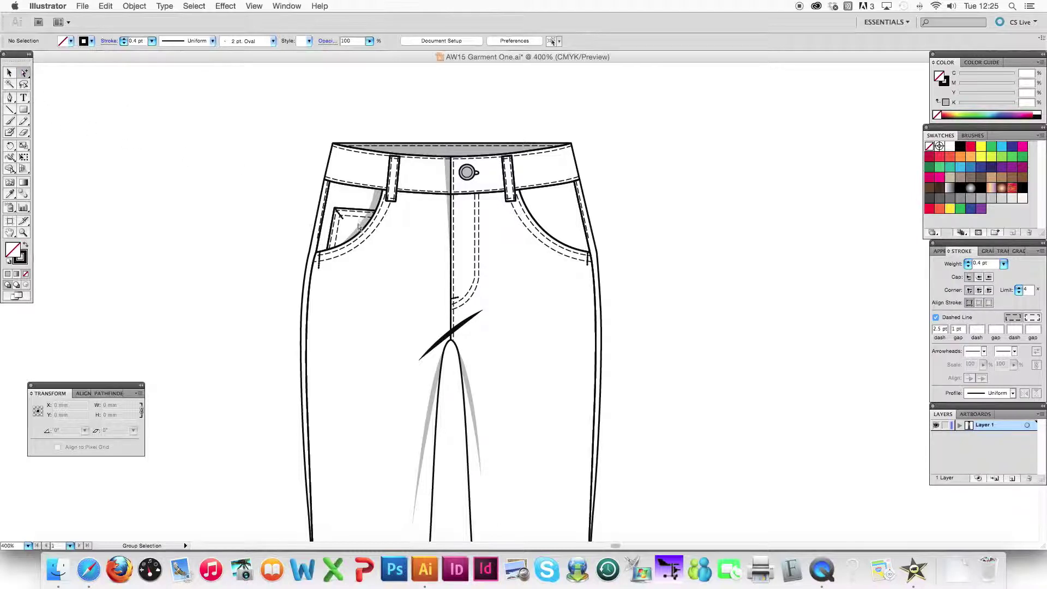
left_click(395, 180)
left_click_drag(25, 75, 46, 75)
left_click(275, 213)
left_click(374, 237)
left_click(373, 233)
left_click_drag(390, 202, 397, 215)
key("super+z")
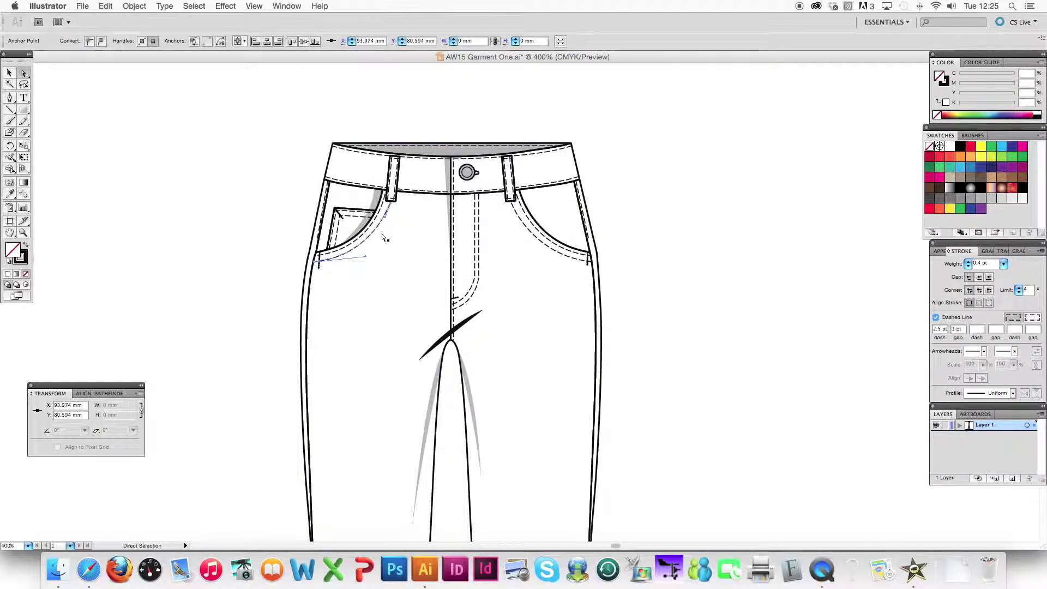
left_click(449, 116)
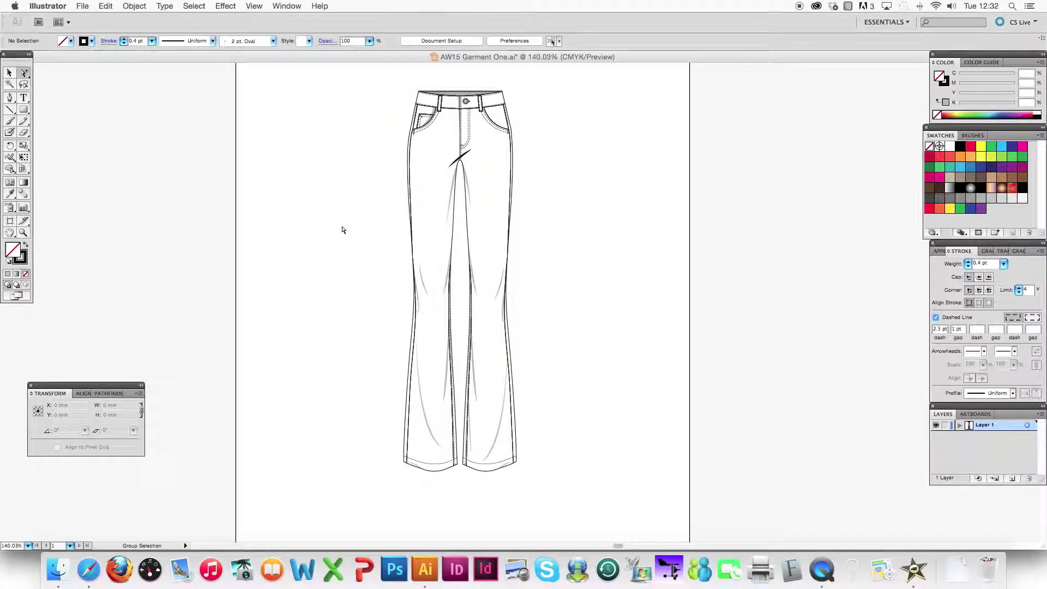
Delete the grey crease shading shapes around the knees on both trouser legs with the Group Selection tool
key("super+equal")
key("super+equal")
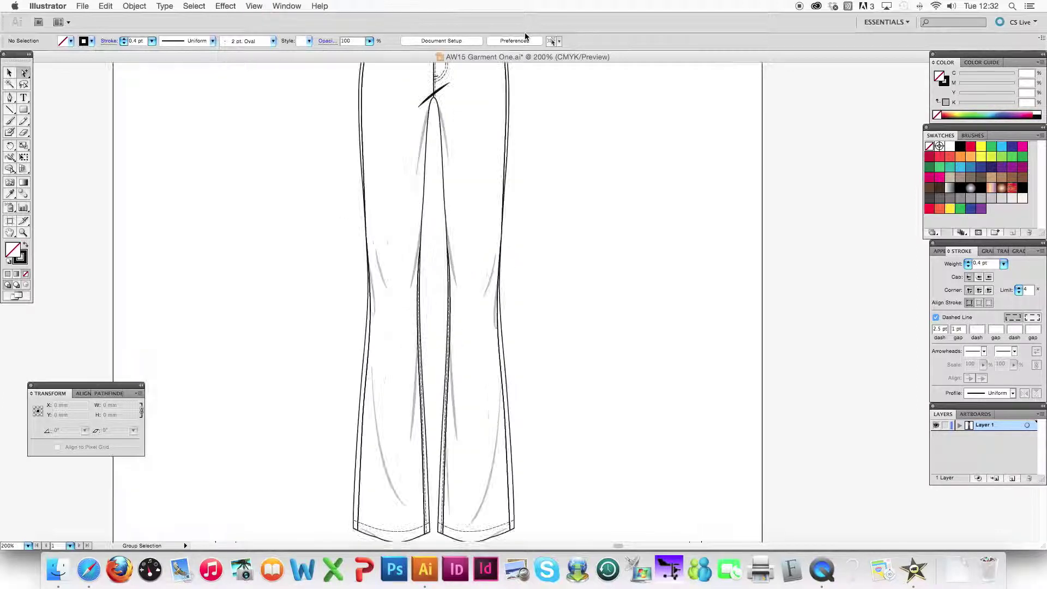
left_click(382, 277)
key("Delete")
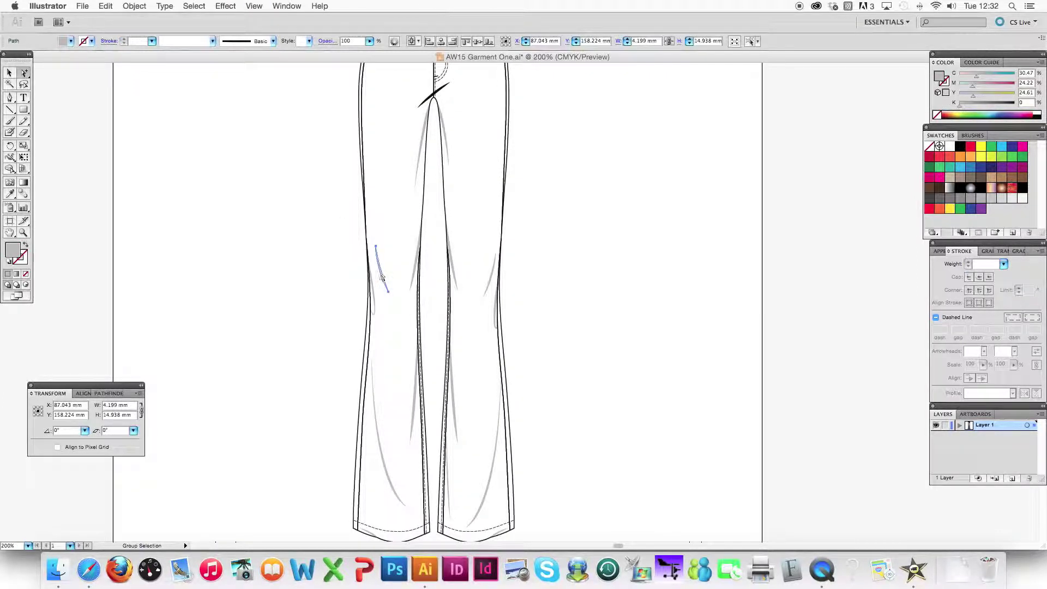
left_click(406, 292)
left_click(412, 282)
key("Delete")
left_click(455, 270)
key("Delete")
left_click(492, 294)
key("Delete")
Delete the grey crease shapes below the knee and at the hem of the right-hand leg
left_click(455, 409)
key("Delete")
left_click(491, 480)
key("Delete")
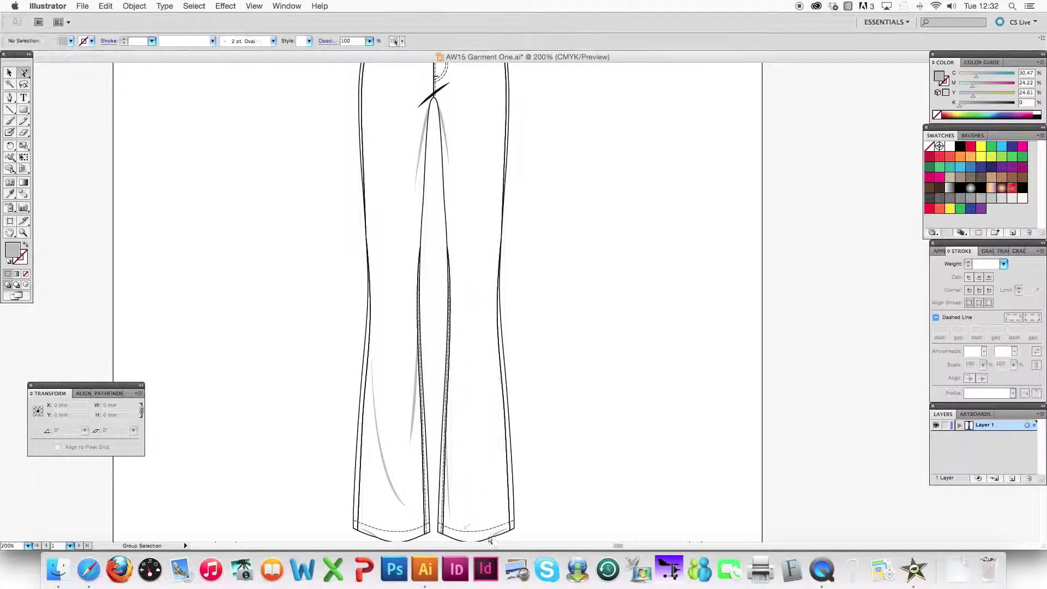
left_click(499, 534)
key("Delete")
Delete the long grey creases on the lower left-hand leg and the remaining crease beside the right-hand inseam
left_click(381, 453)
key("Delete")
left_click(413, 434)
key("Delete")
left_click(448, 491)
key("Delete")
Delete the two grey crease shapes running down the inner thighs below the crotch
scroll(460, 218, "up", 4)
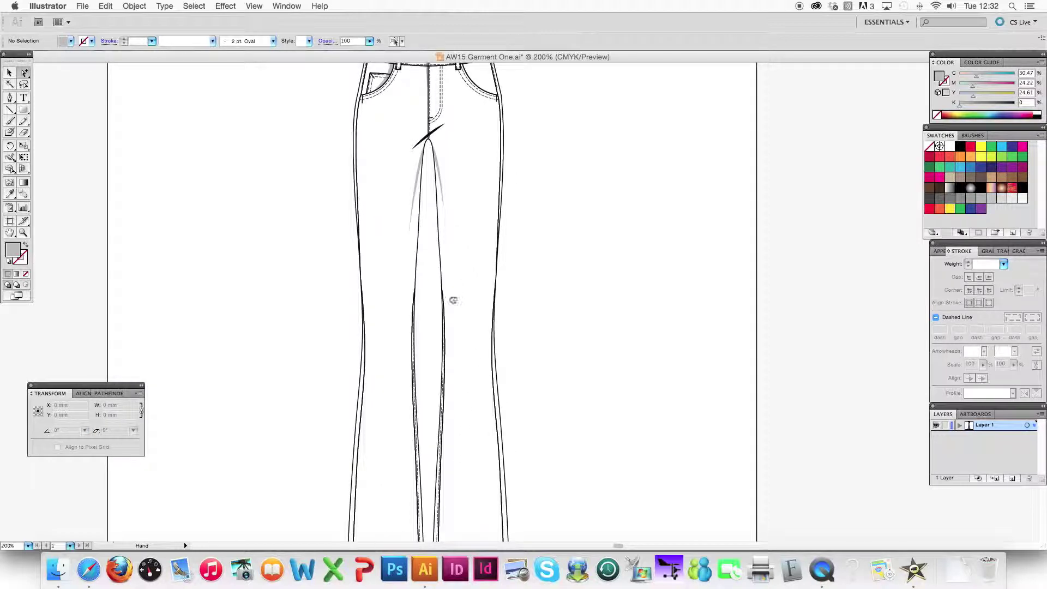
left_click(409, 247)
key("Delete")
left_click(429, 230)
key("Delete")
Delete the grey shading strip along the centre front beside the fly, using the Group Selection tool
left_click(24, 233)
left_click_drag(349, 96, 540, 235)
left_click(24, 72)
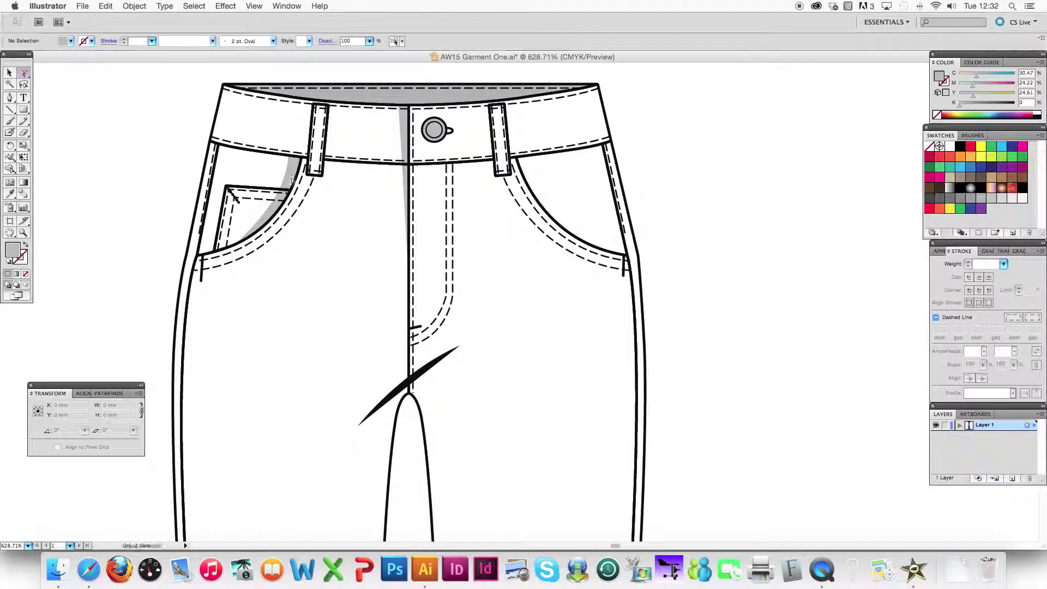
left_click(407, 144)
key("Delete")
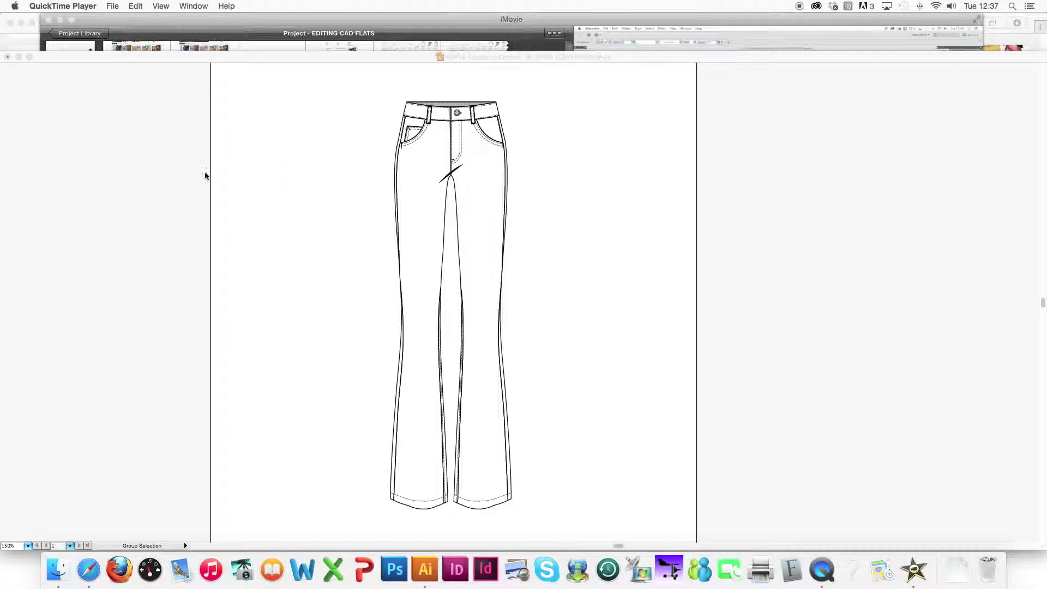
Pull the separate outer side-seam path away from the lower right-hand leg with the Group Selection tool and delete it
left_click(198, 176)
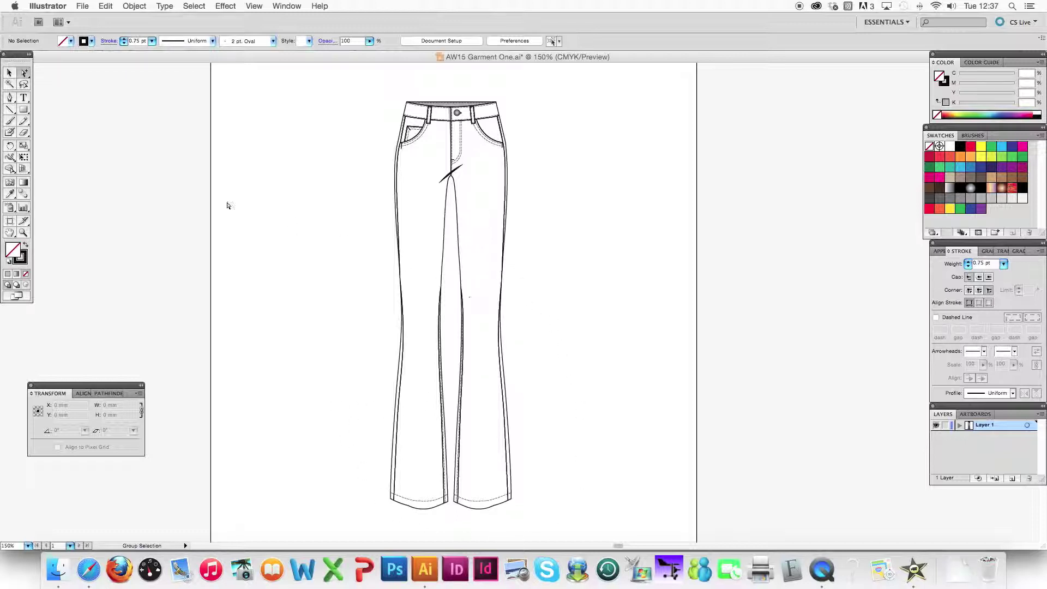
left_click_drag(23, 76, 59, 90)
left_click(500, 330)
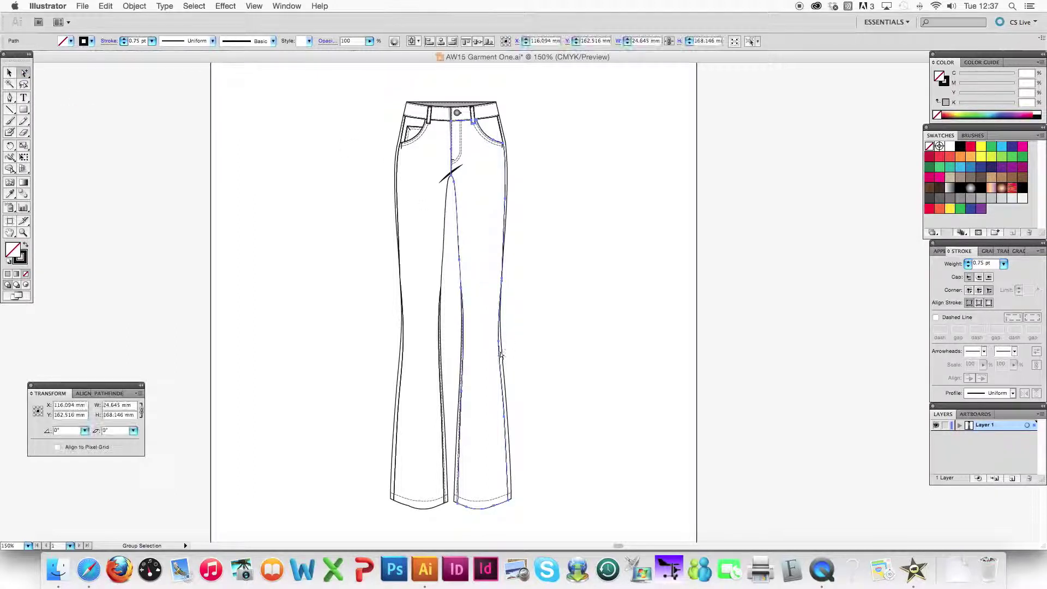
left_click(500, 348)
key("super+equal")
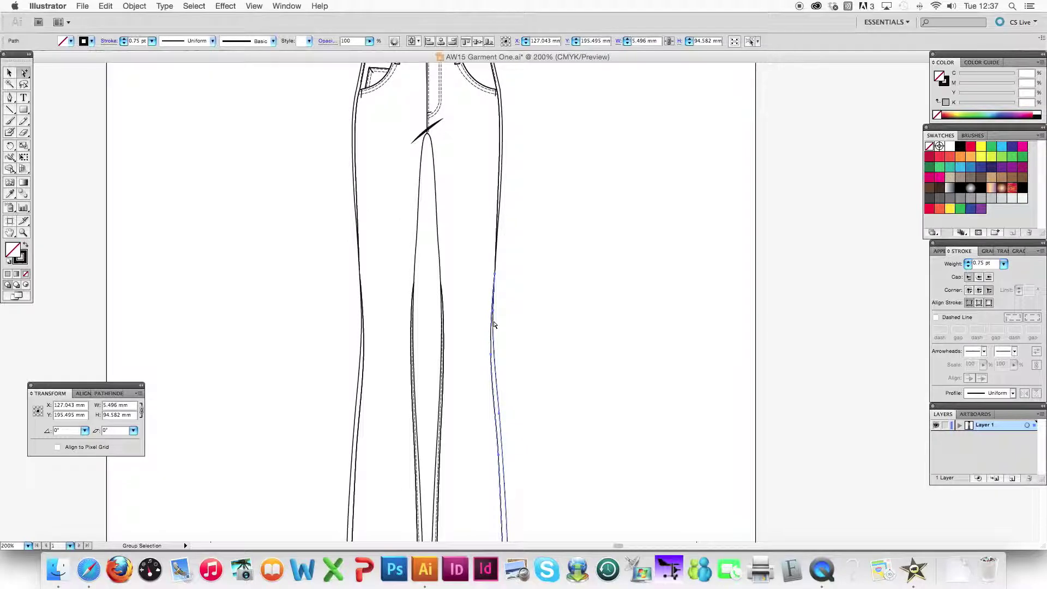
left_click_drag(463, 364, 462, 264)
key("super+minus")
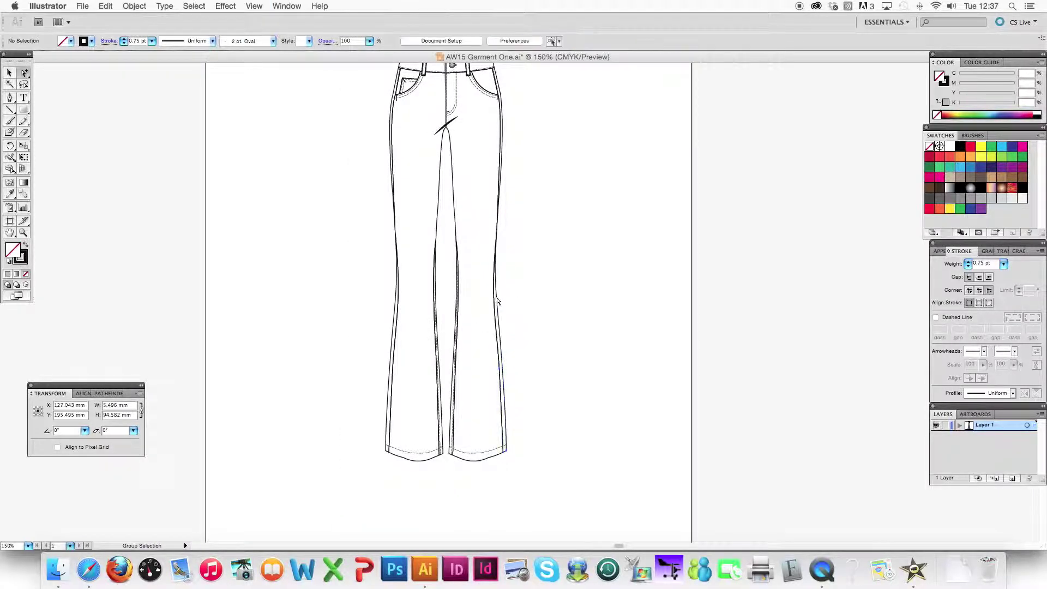
left_click_drag(498, 299, 512, 299)
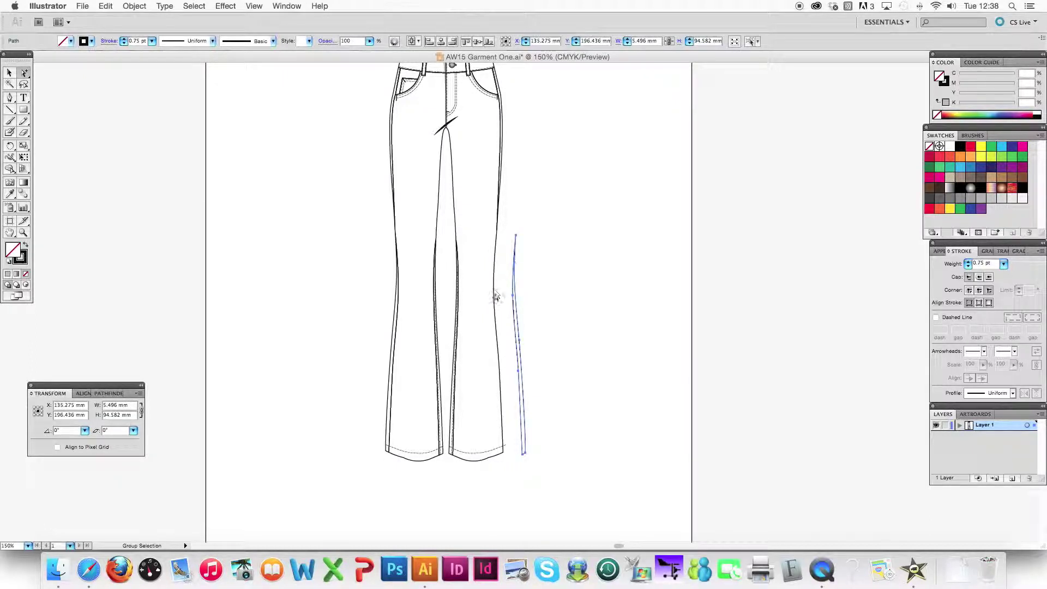
key("Delete")
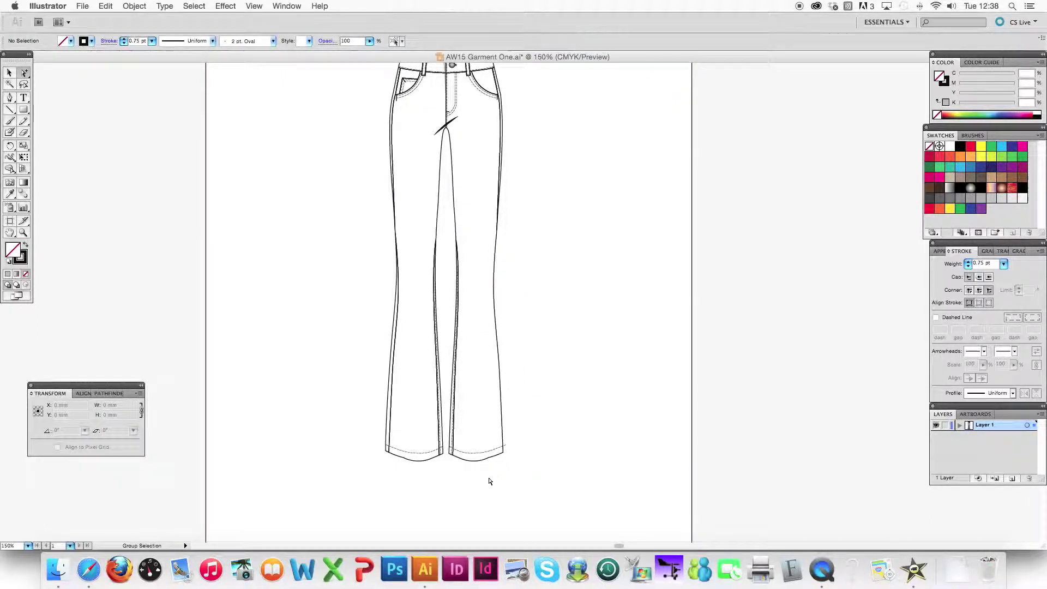
Delete the dashed hem stitching, the inner-leg seam path and its stitching from the lower right-hand leg
left_click(470, 461)
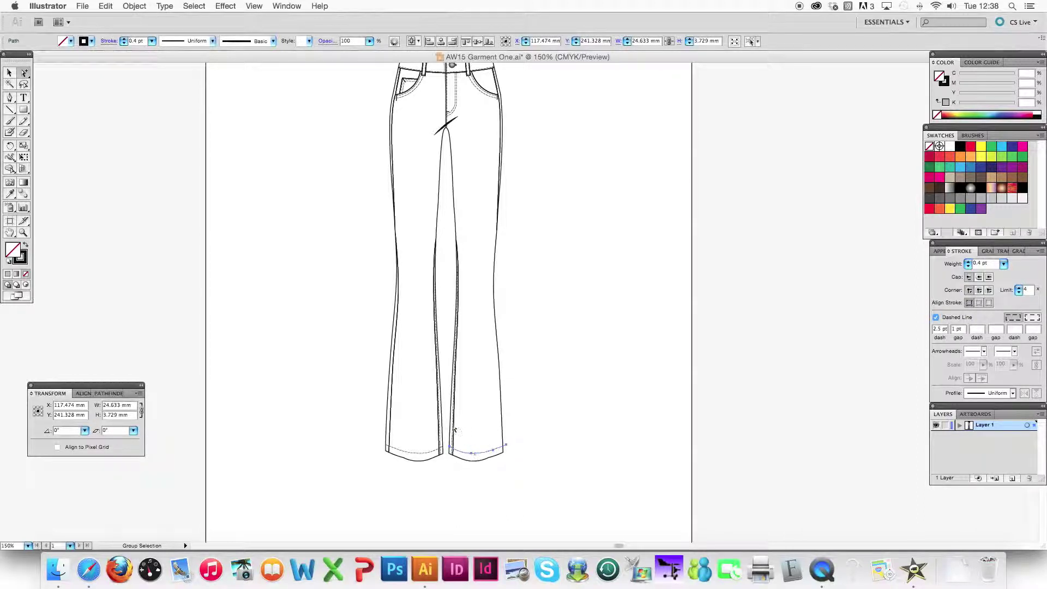
key("Delete")
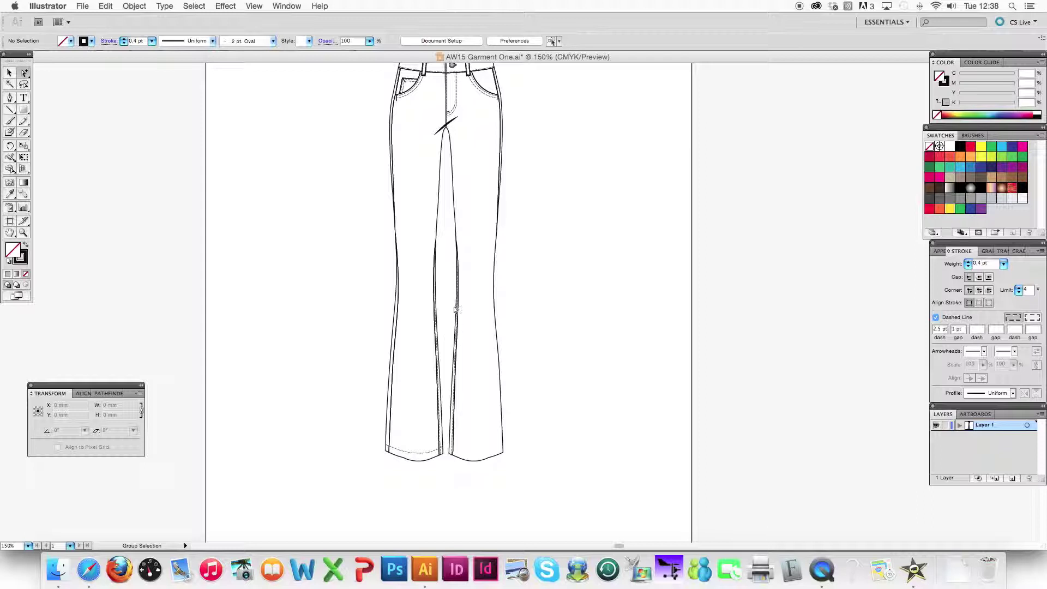
key("super+equal")
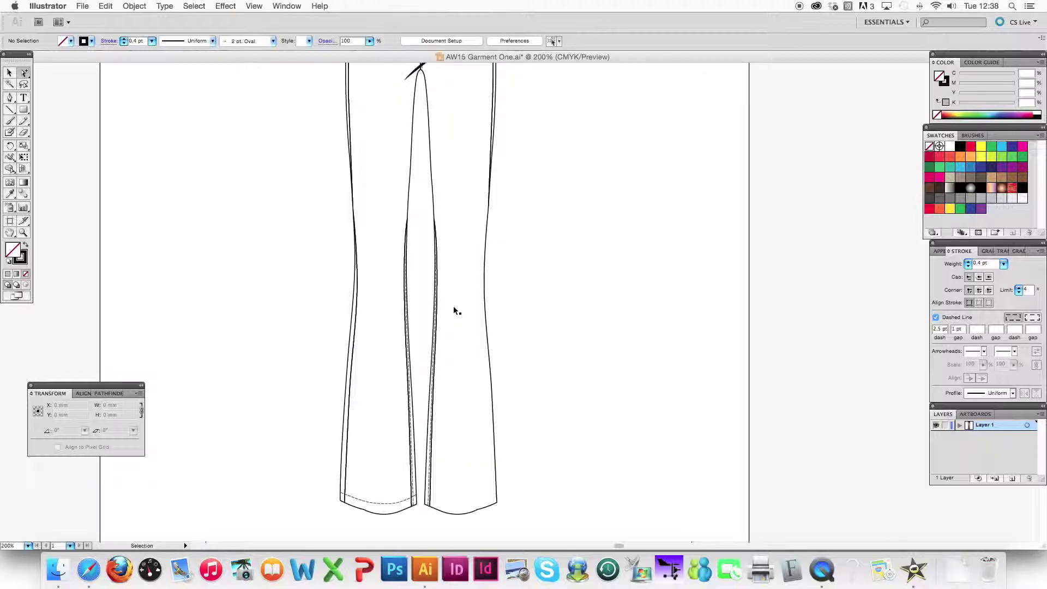
left_click(430, 421)
left_click_drag(430, 421, 424, 420)
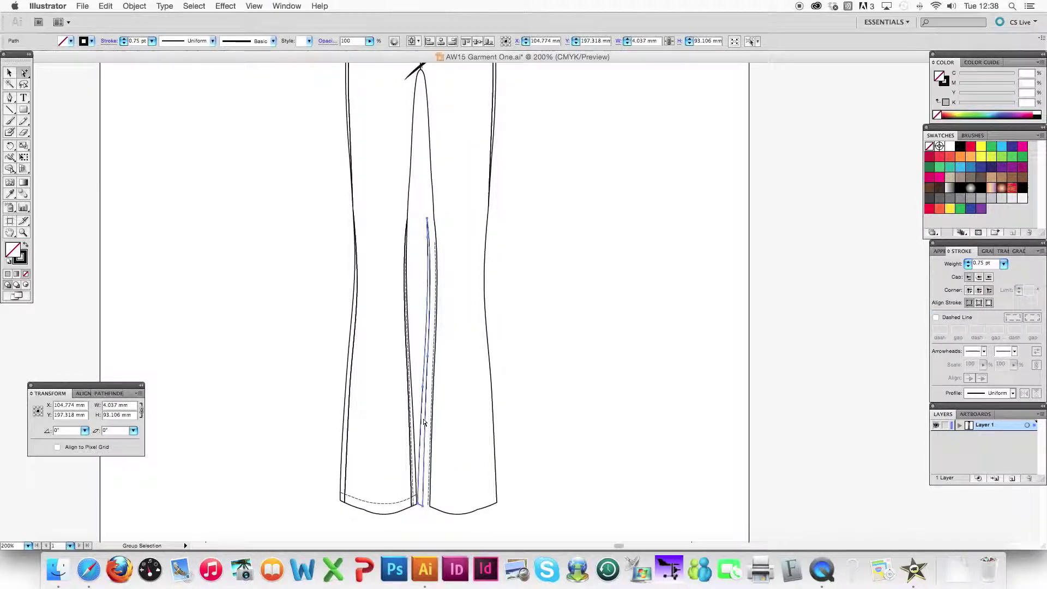
left_click(383, 449)
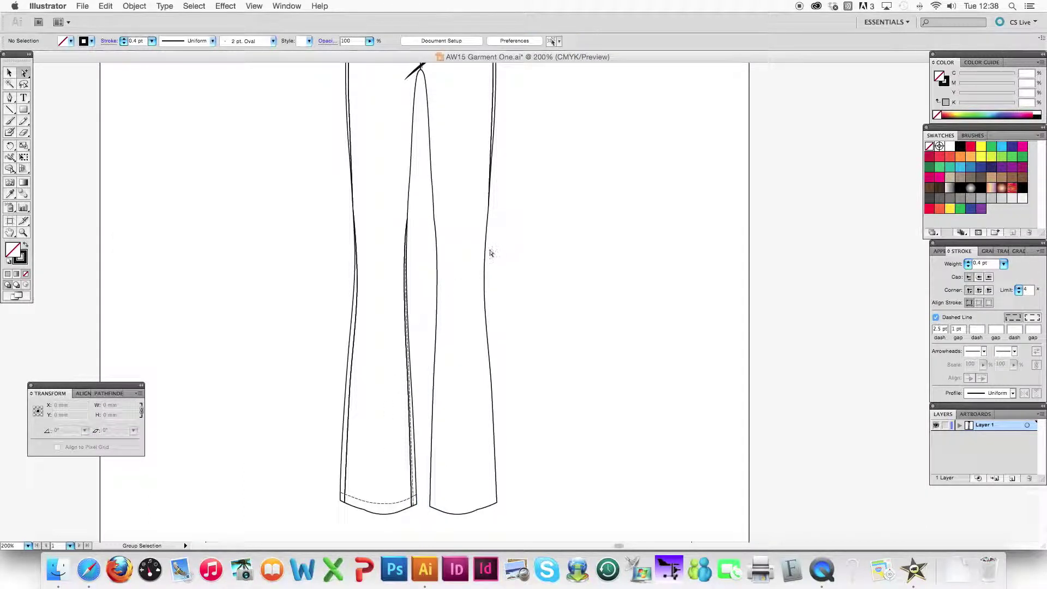
Try moving the whole right-hand leg outline sideways, undo the move, and check that the outline selects as one path
key("super+minus")
left_click_drag(489, 300, 477, 333)
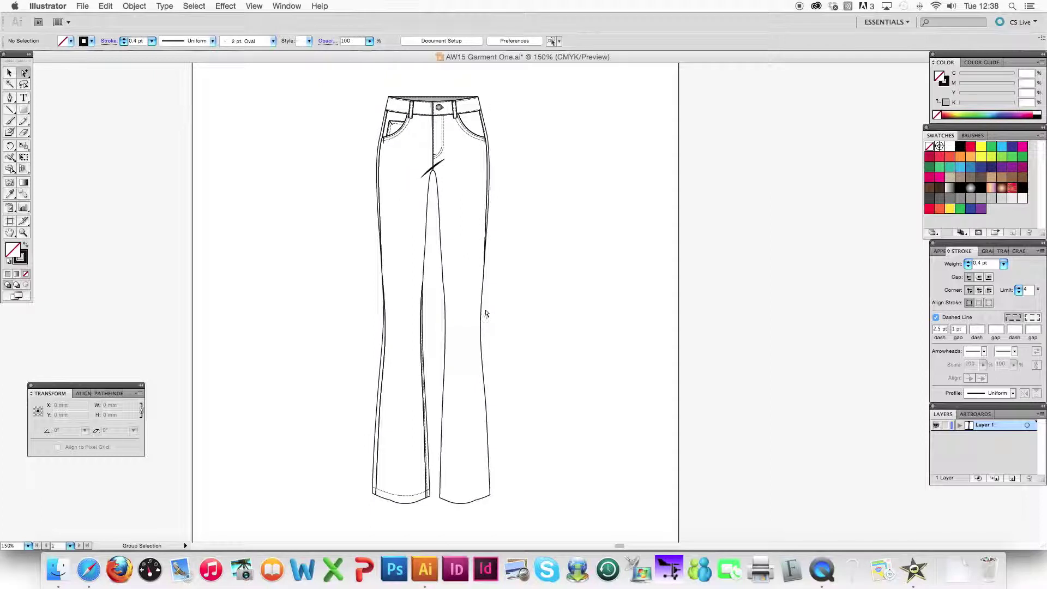
left_click(502, 309)
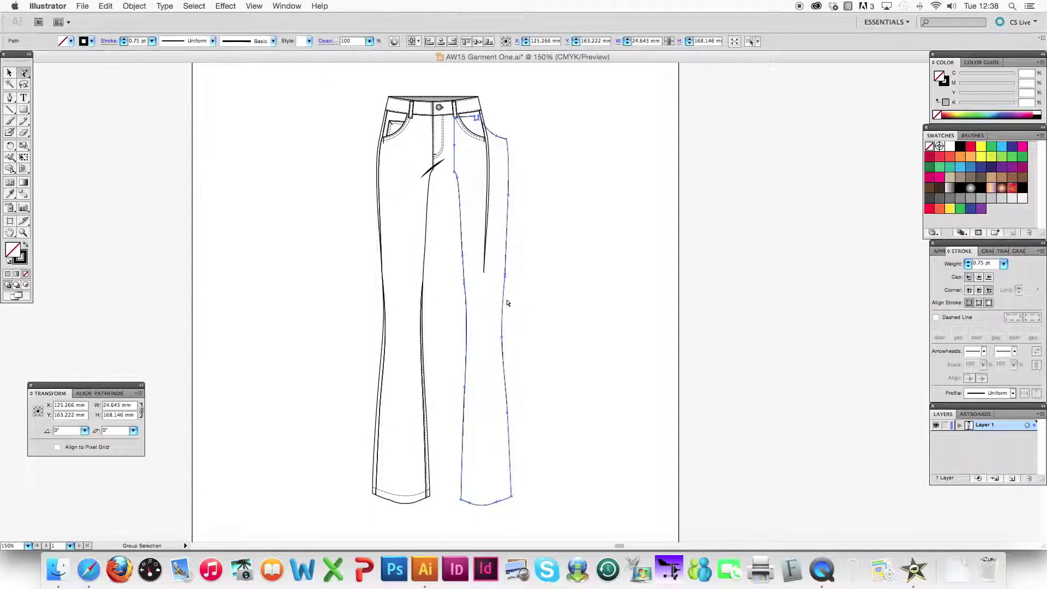
key("super+z")
left_click(507, 316)
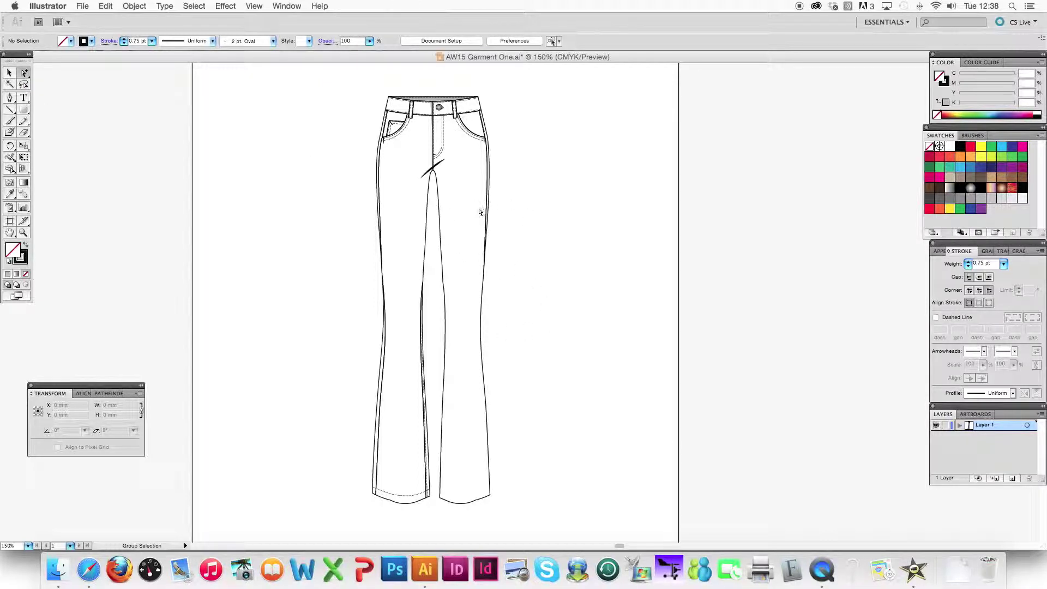
left_click(447, 299)
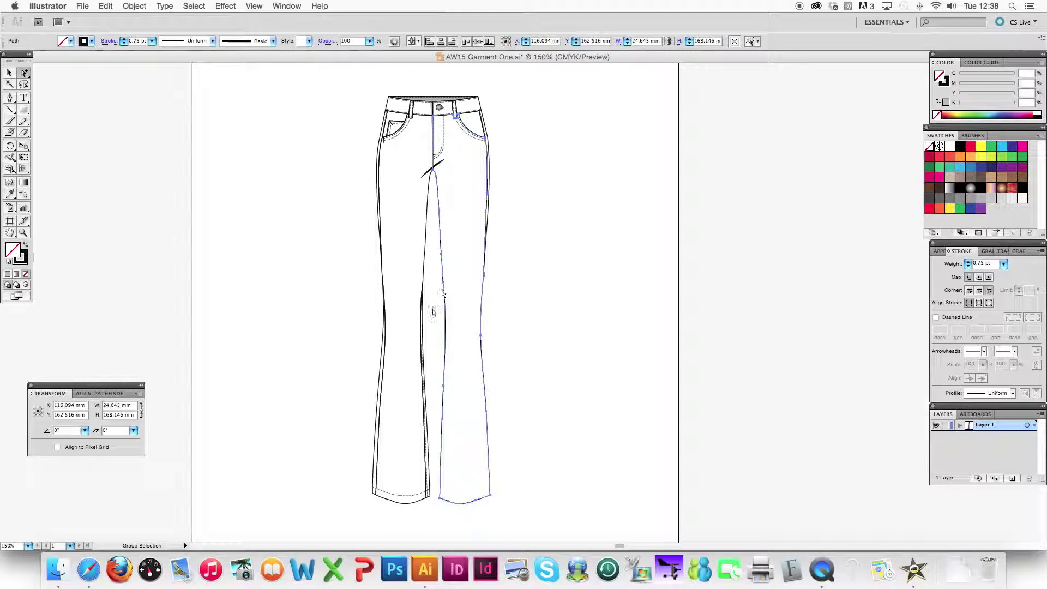
left_click(509, 291)
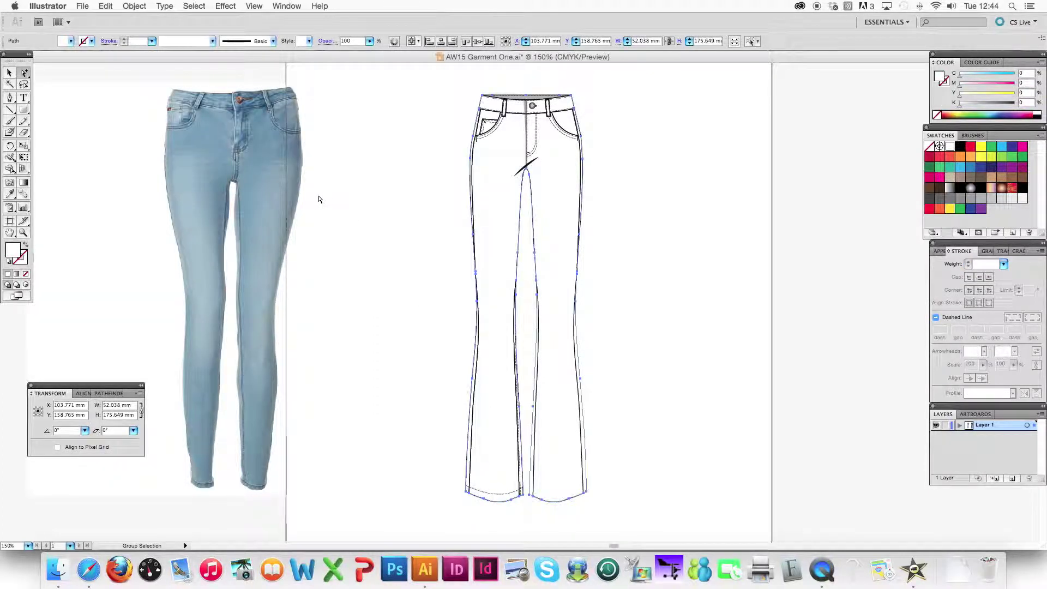
Move the skinny jean photo over the trousers flat and send it to the back
left_click(330, 201)
left_click_drag(246, 138, 231, 143)
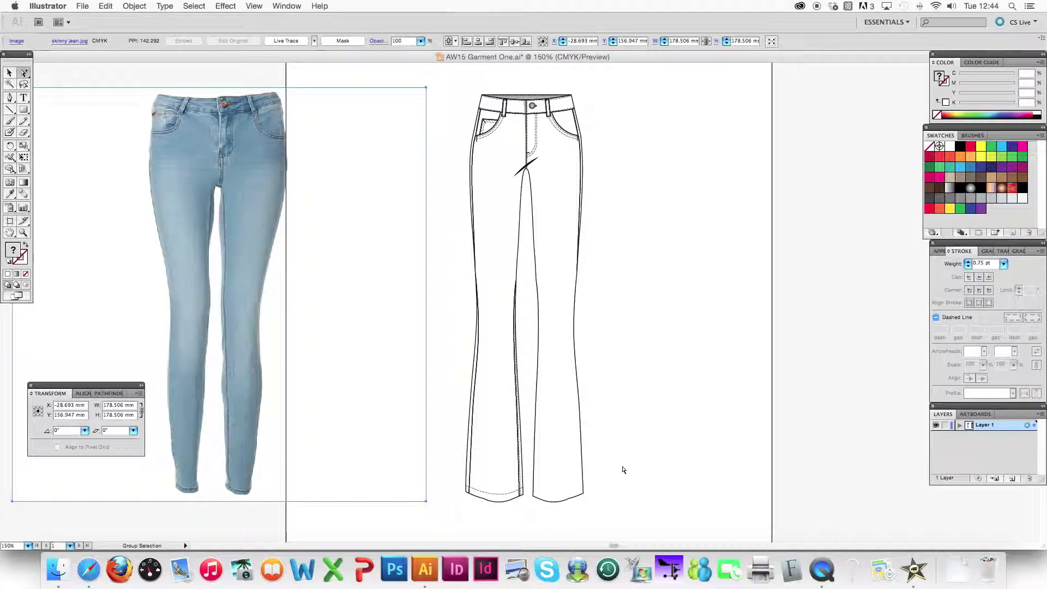
mouse_move(217, 177)
left_mouse_down()
mouse_move(309, 159)
mouse_move(460, 162)
left_mouse_up()
left_click(134, 6)
mouse_move(137, 31)
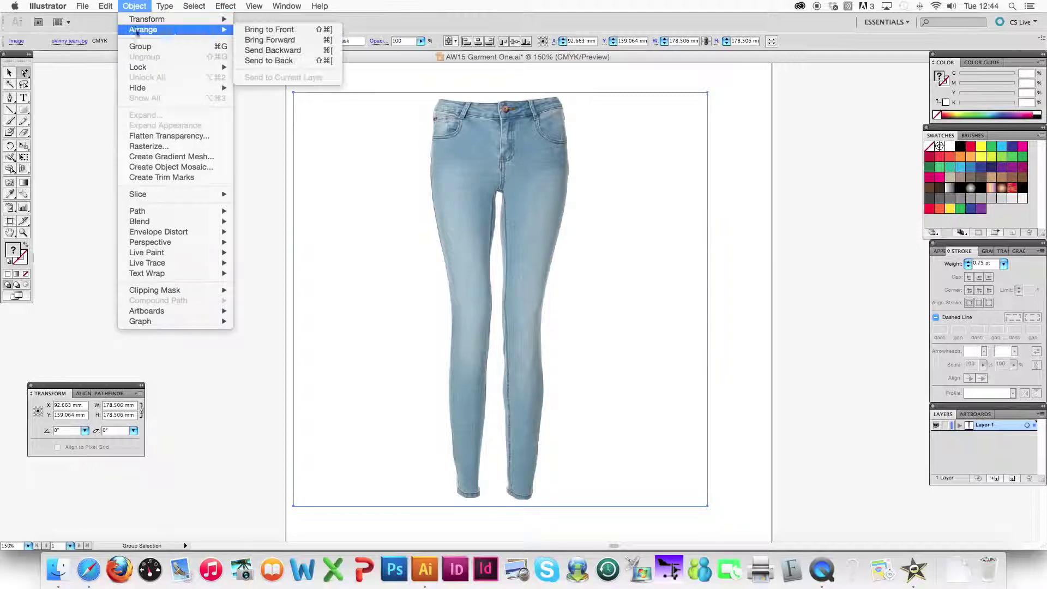
left_click(280, 61)
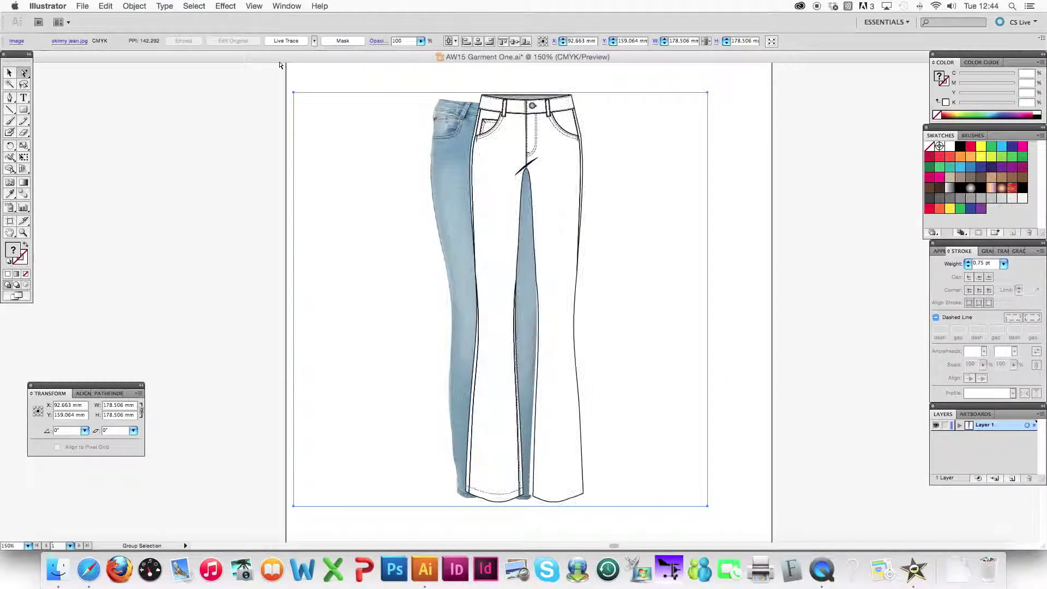
Align the skinny jean photo with the flat's waist and crotch, and delete the white backing shape covering it
left_click_drag(445, 162, 436, 167)
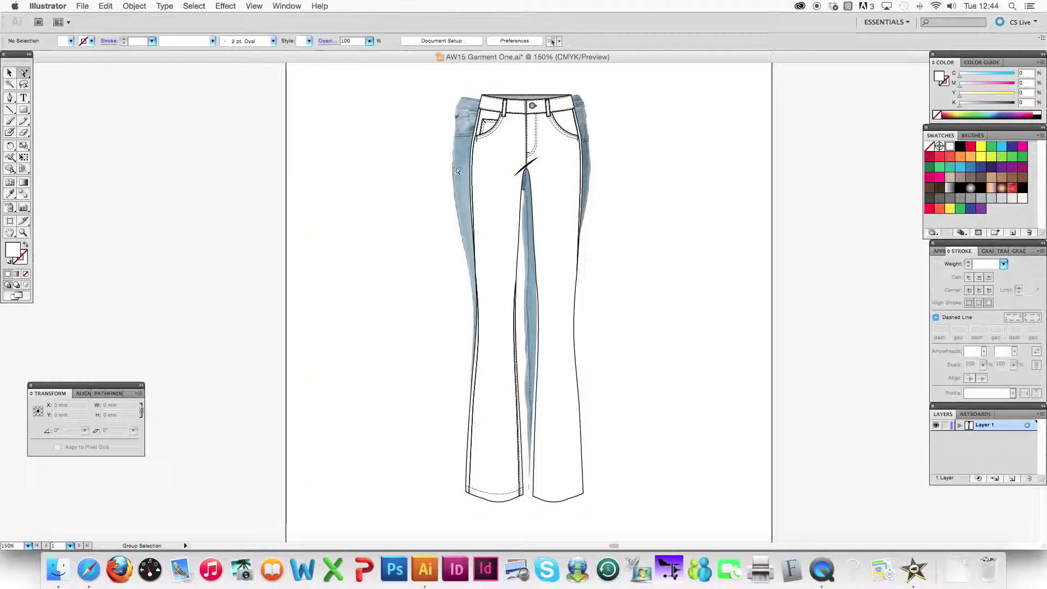
left_click(496, 182)
key("Delete")
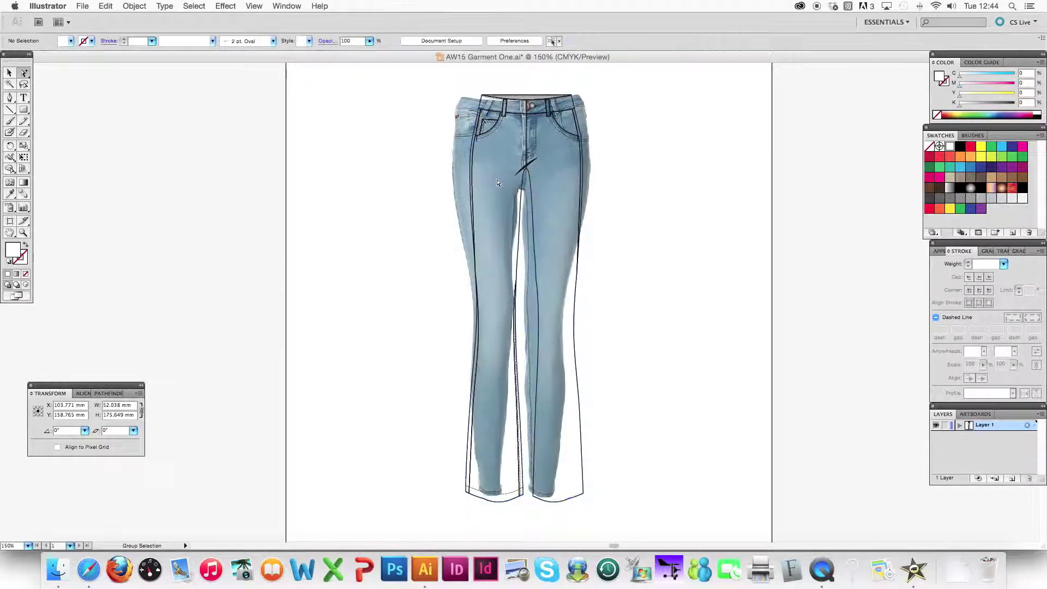
left_click_drag(439, 146, 446, 145)
Reduce the skinny jean photo's opacity to 26%, shift it slightly under the flat, and clear the selection
left_click(1000, 251)
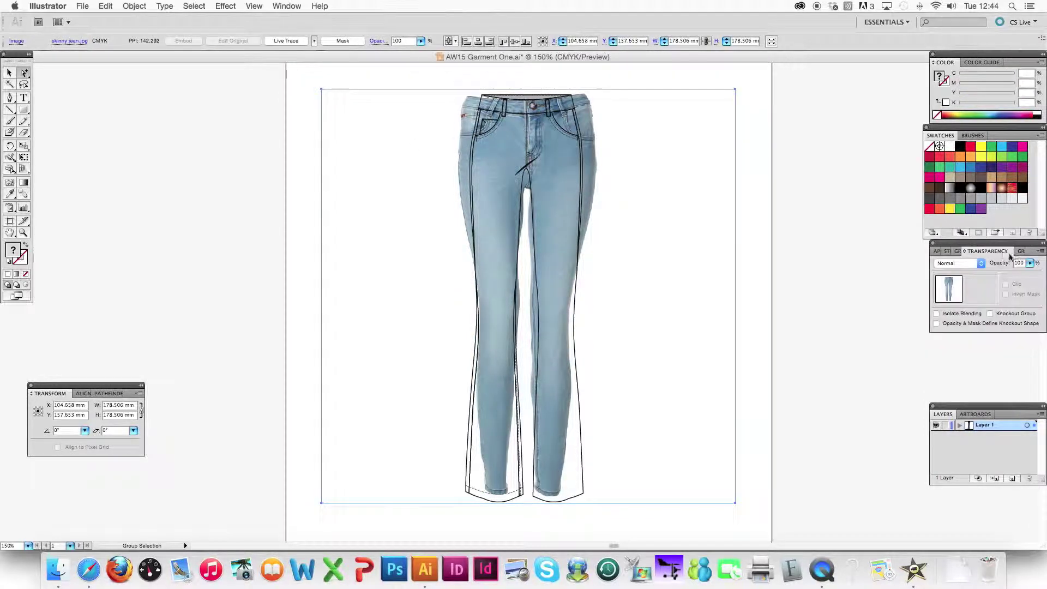
left_click(1030, 263)
left_click_drag(1028, 276, 987, 275)
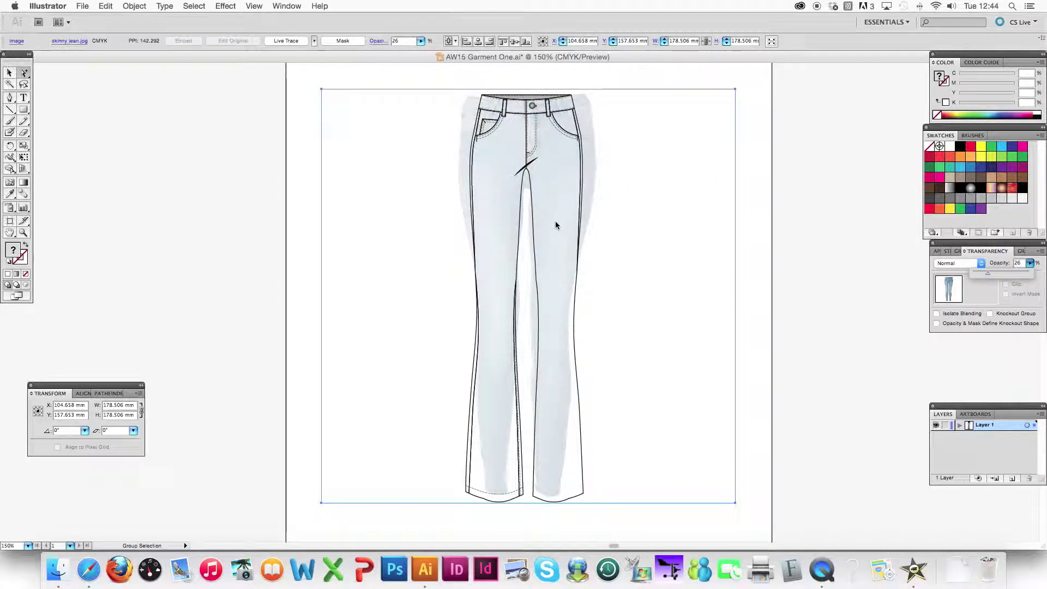
left_click_drag(555, 225, 558, 226)
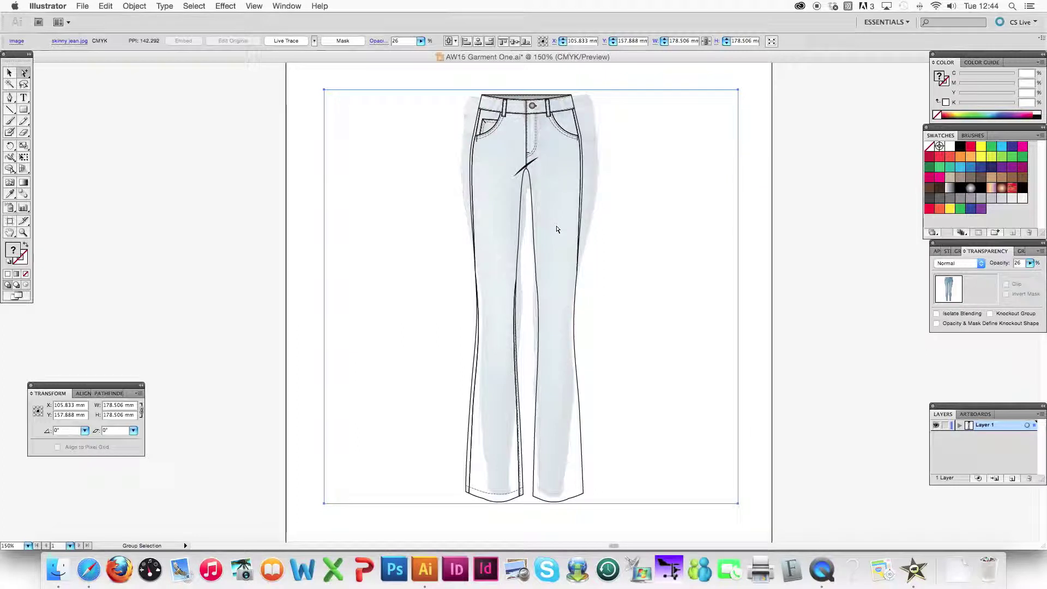
key("v")
key("super+shift+a")
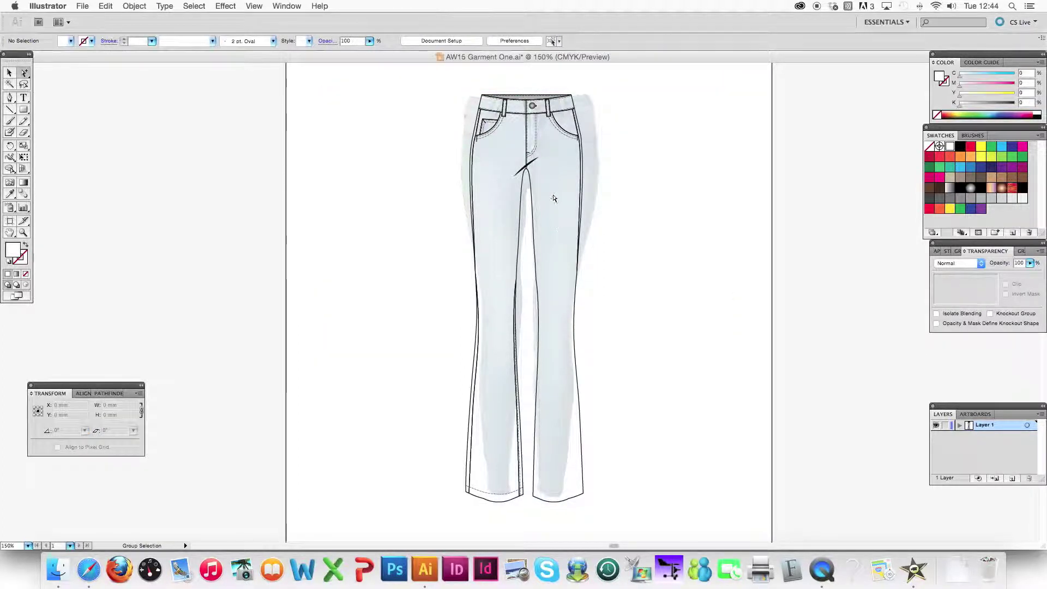
key("super+equal")
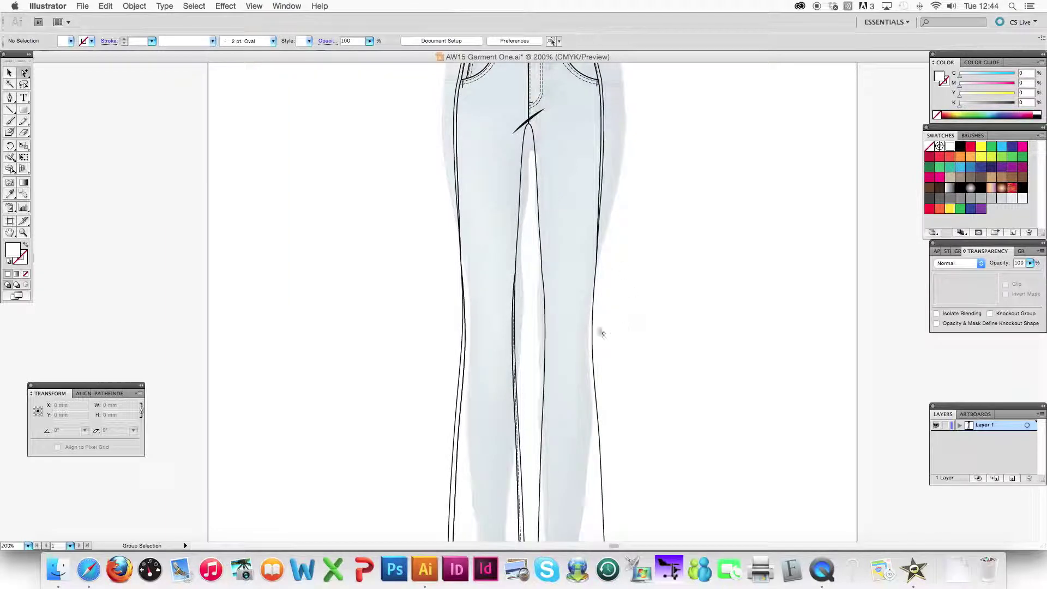
Delete the outer outline segment of the right-hand leg, from the knee to the upper calf
left_click_drag(593, 331, 513, 232)
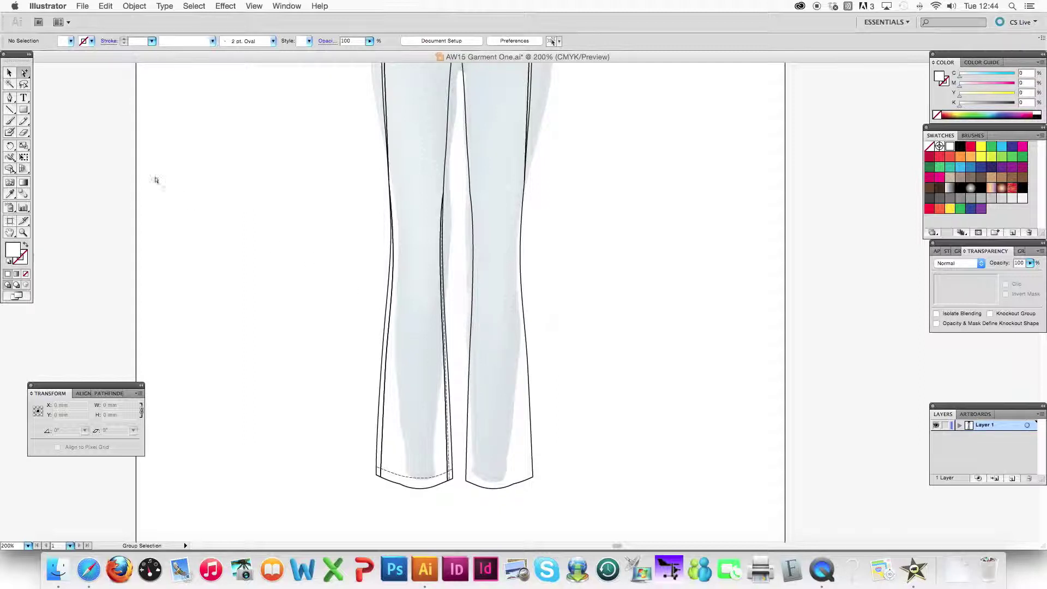
left_click_drag(26, 75, 57, 76)
left_click(522, 260)
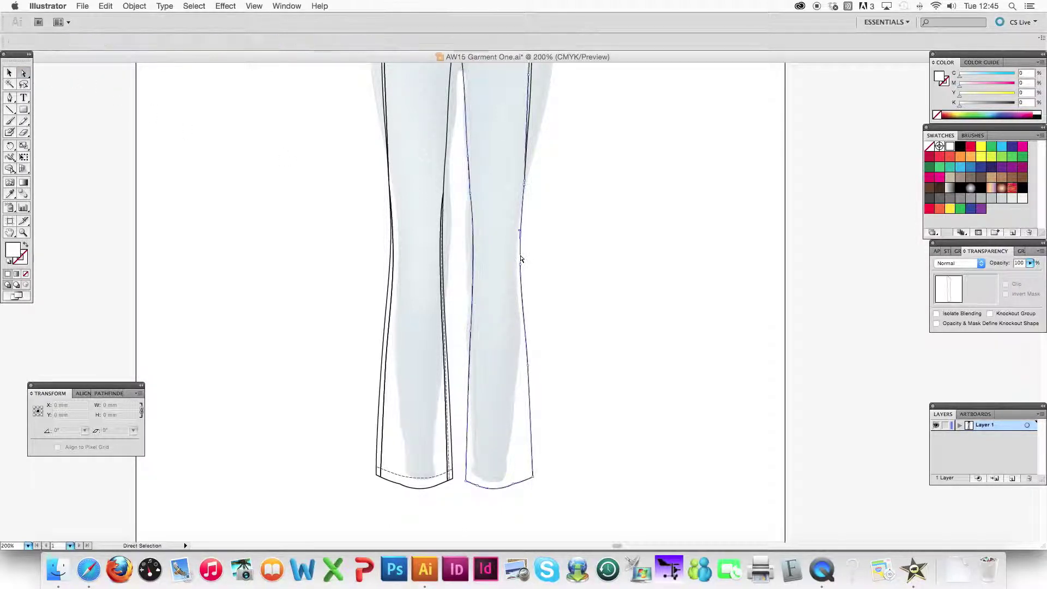
key("super+equal")
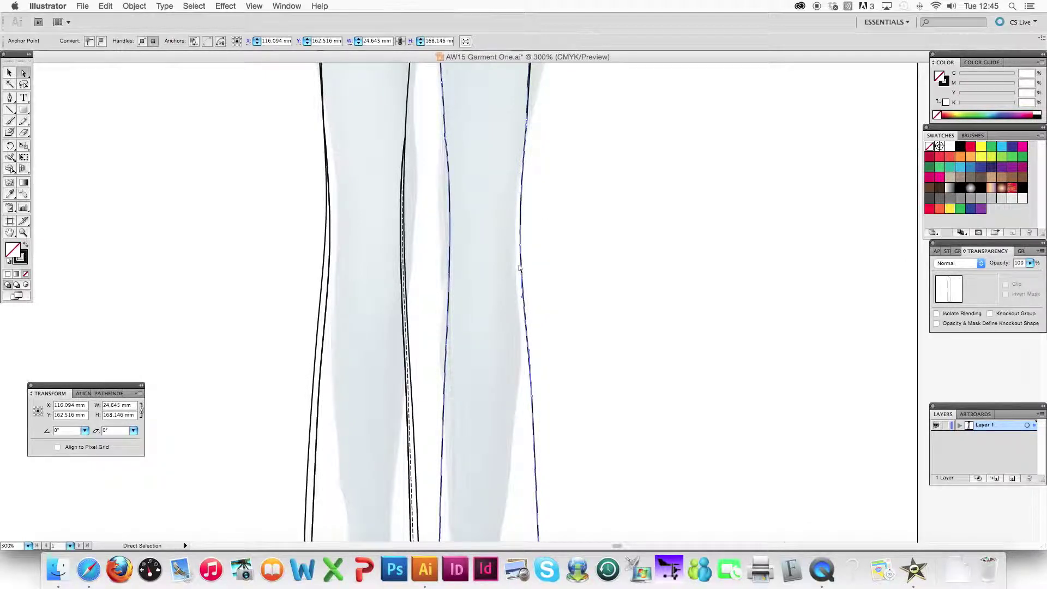
key("Delete")
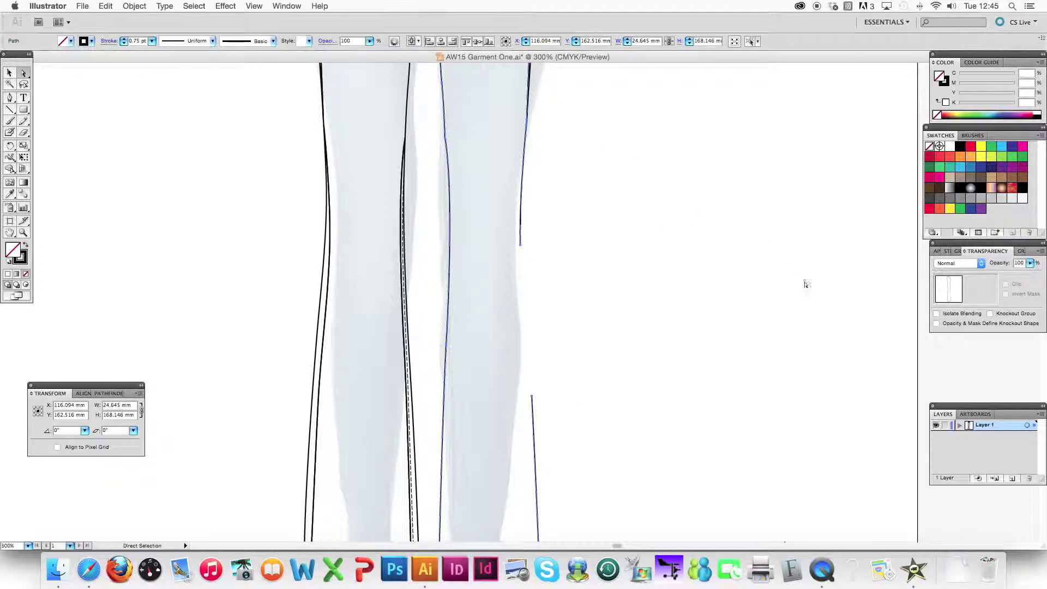
left_click(892, 316)
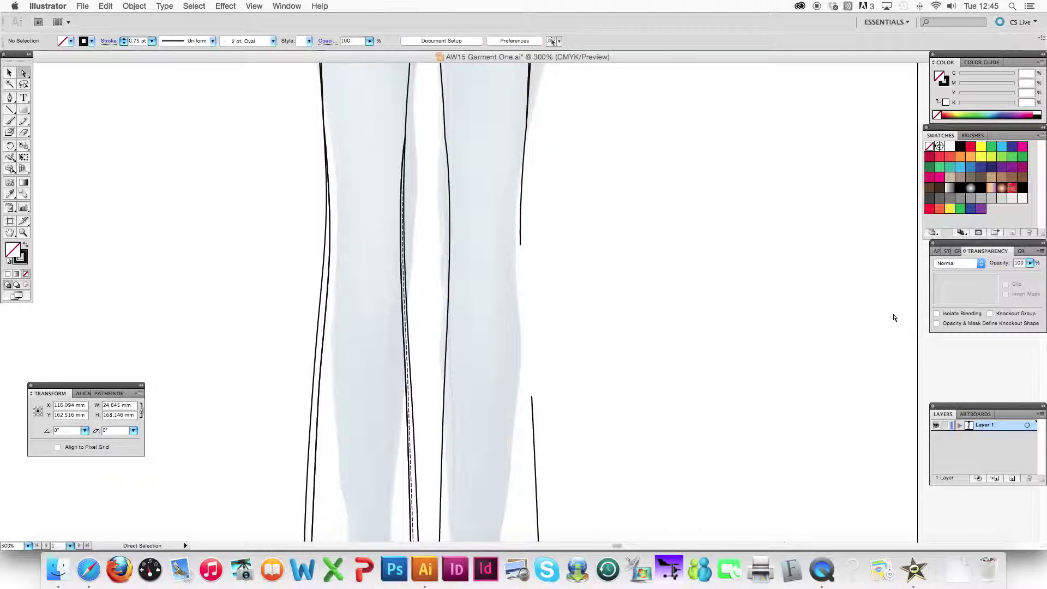
Delete the inseam segment of the right-hand leg between the calf and the hem
left_click(449, 340)
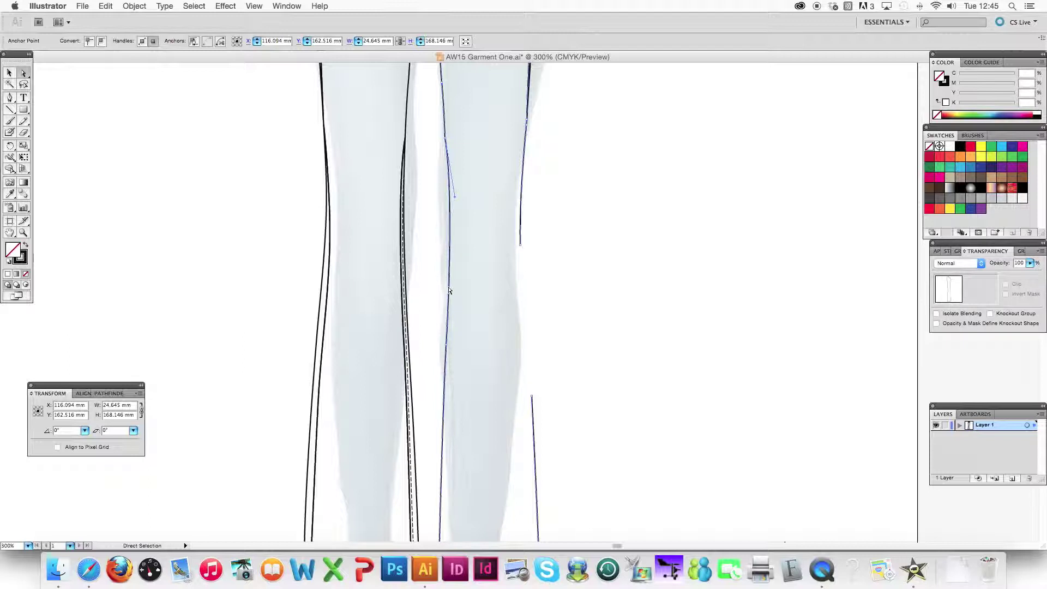
scroll(471, 397, "down", 3)
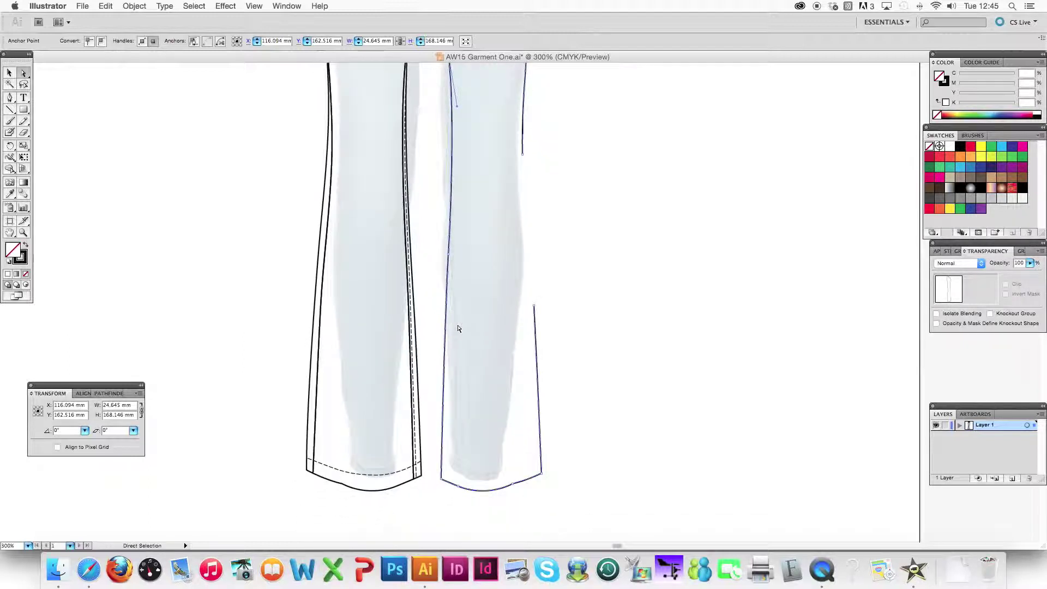
left_click(437, 271)
left_click(449, 271)
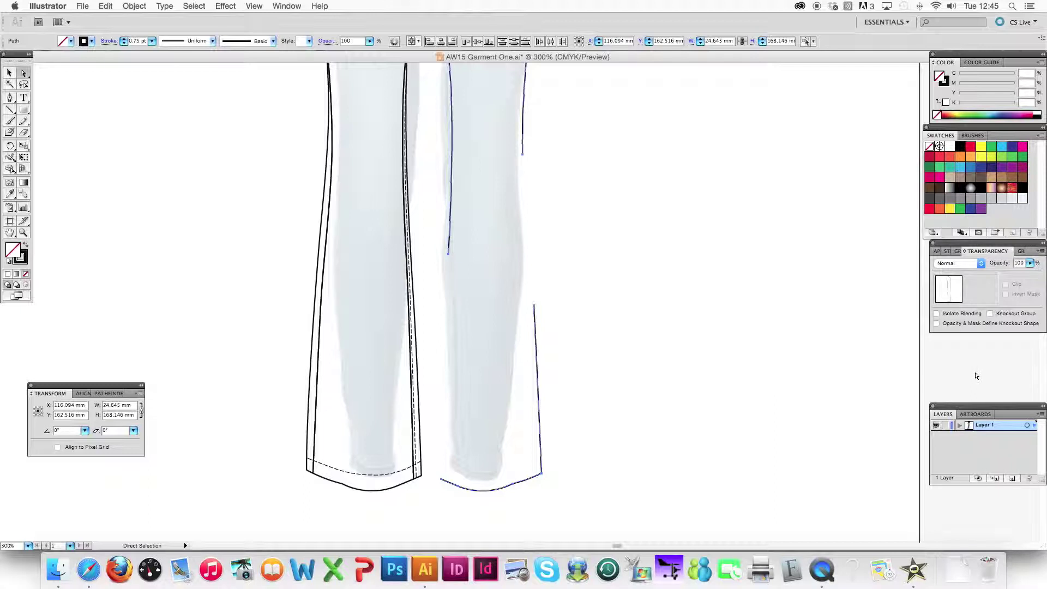
key("super+shift+a")
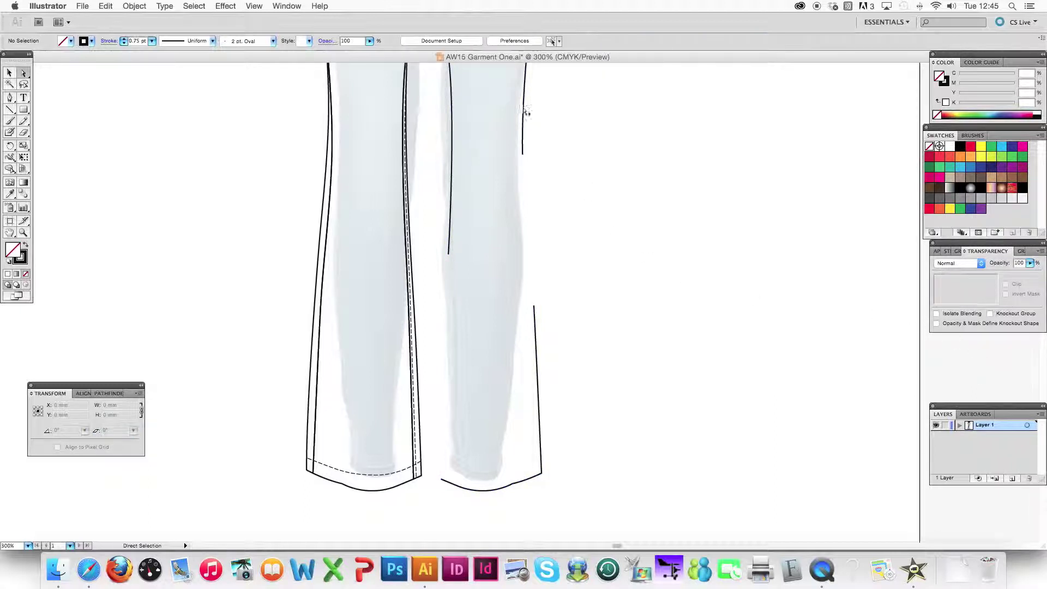
Delete the right-hand leg's outer hem corner point and the leftover hem and lower outline pieces
left_click(544, 475)
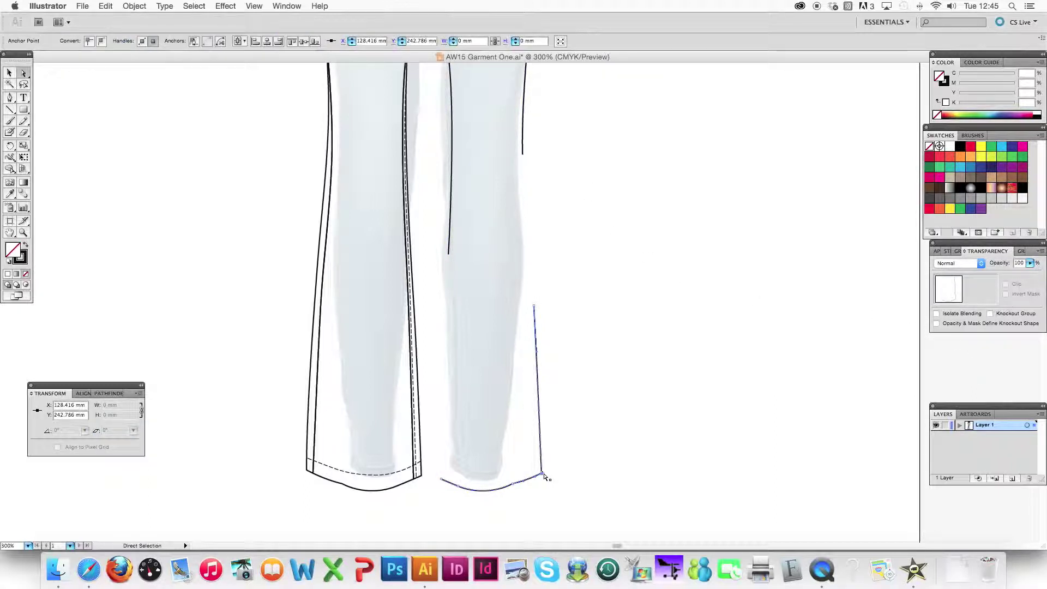
key("Delete")
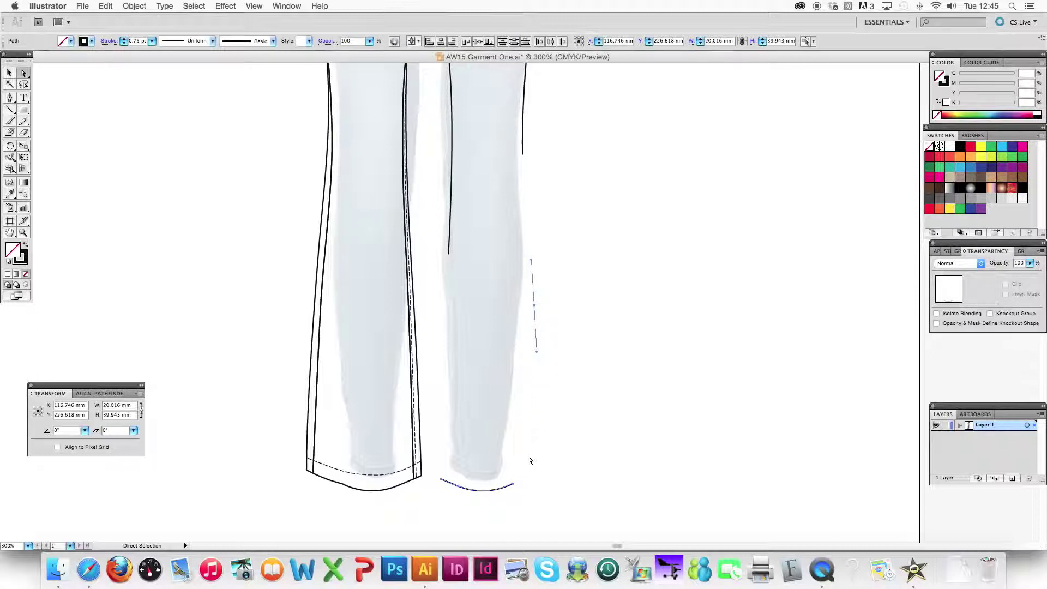
key("Delete")
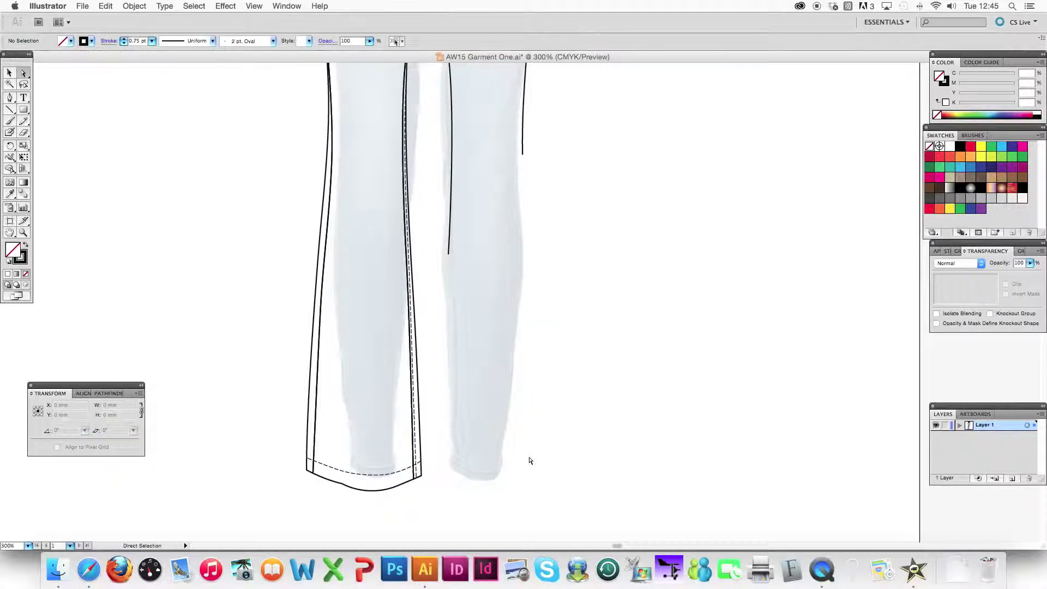
Continue the right-hand leg's outer outline with the Pen tool from the knee down the calf, following the photo
left_click_drag(486, 215, 472, 278)
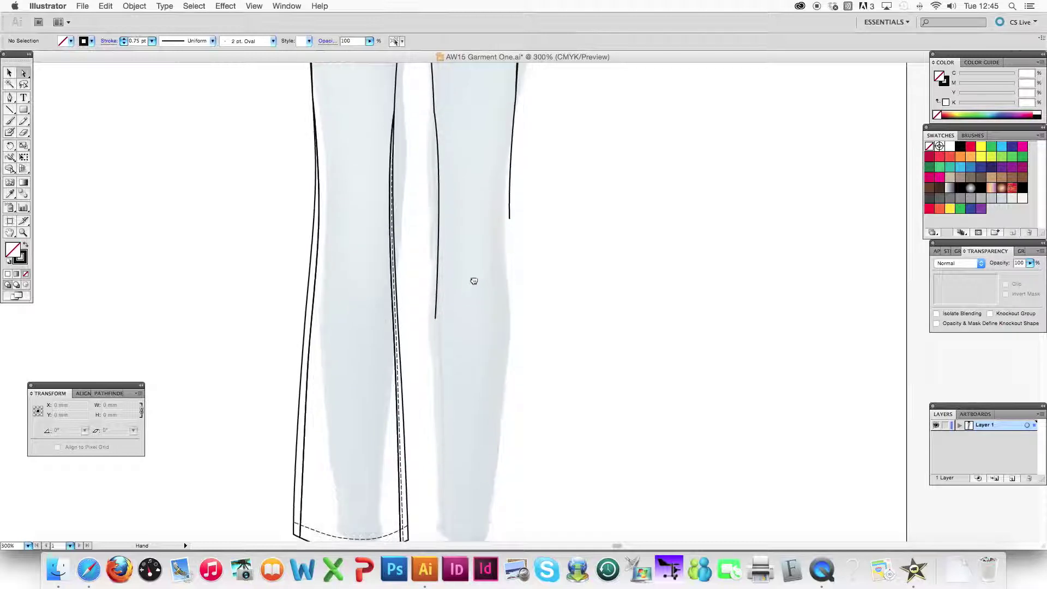
left_click(9, 99)
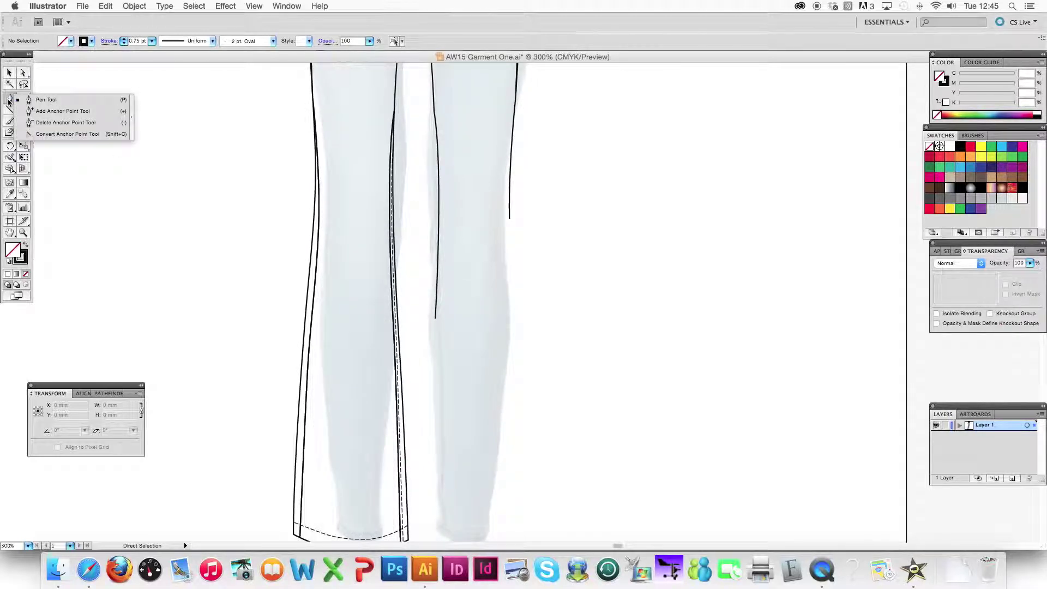
left_click(47, 101)
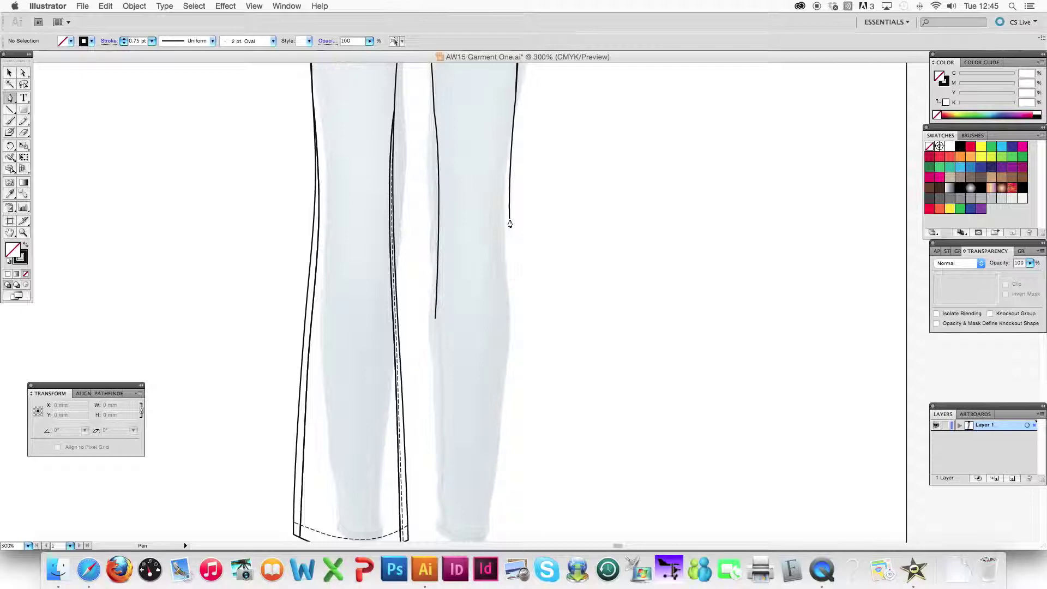
left_click(509, 220)
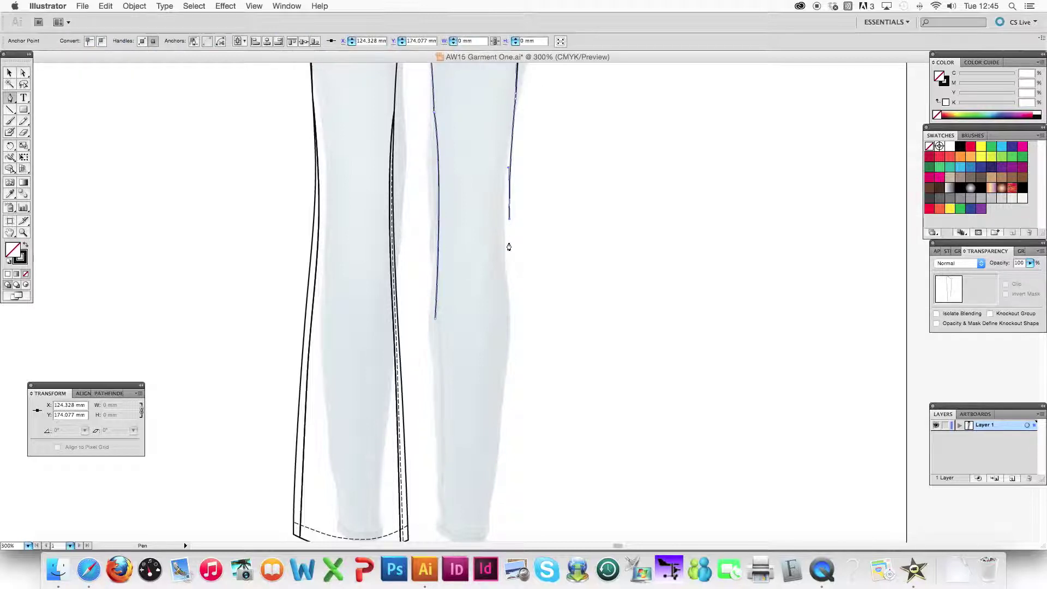
left_click_drag(514, 300, 516, 305)
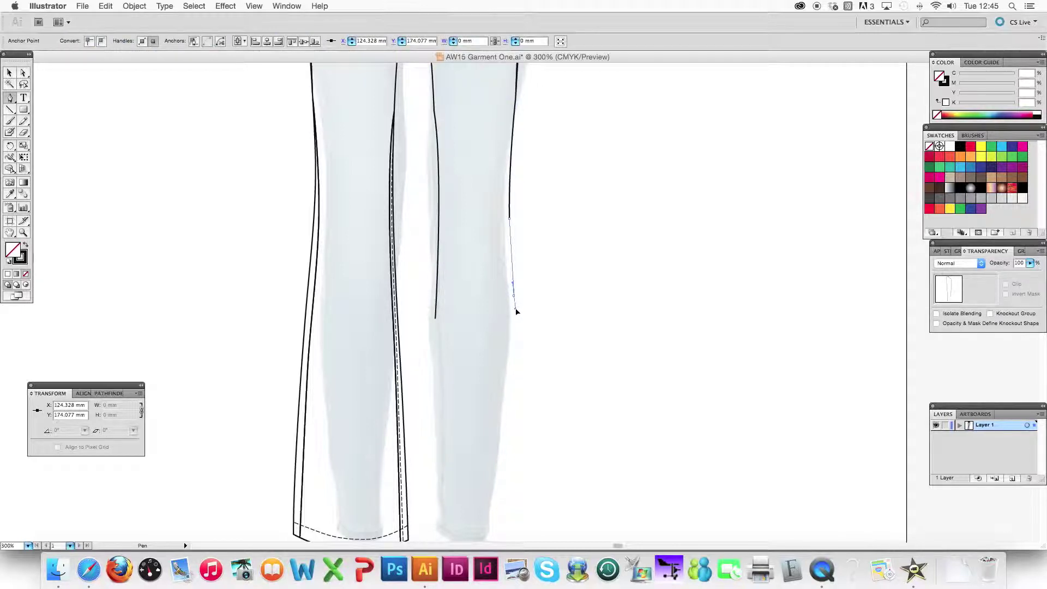
scroll(508, 327, "down", 3)
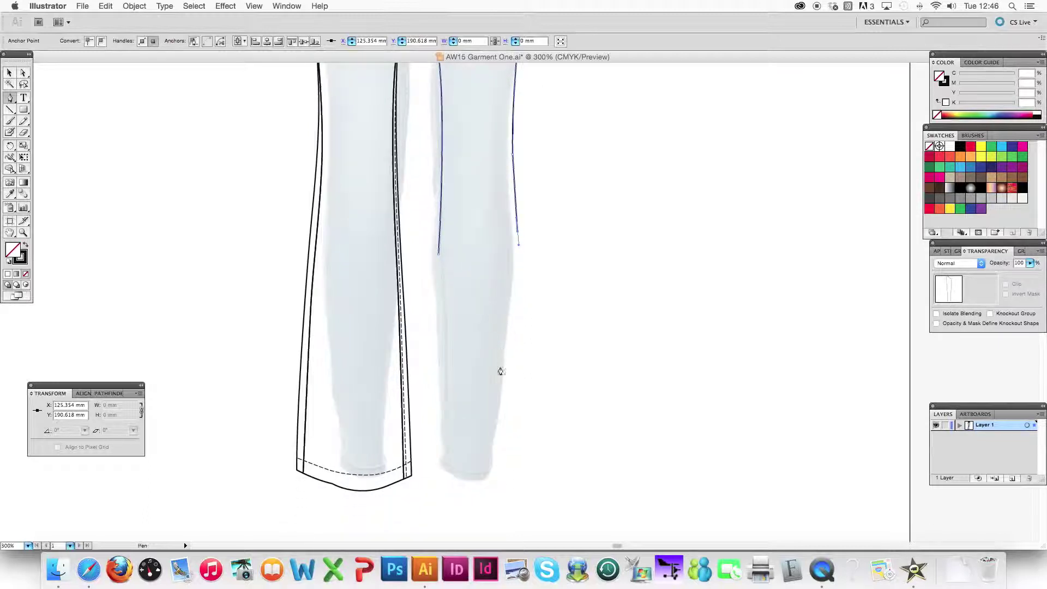
left_click_drag(505, 373, 504, 393)
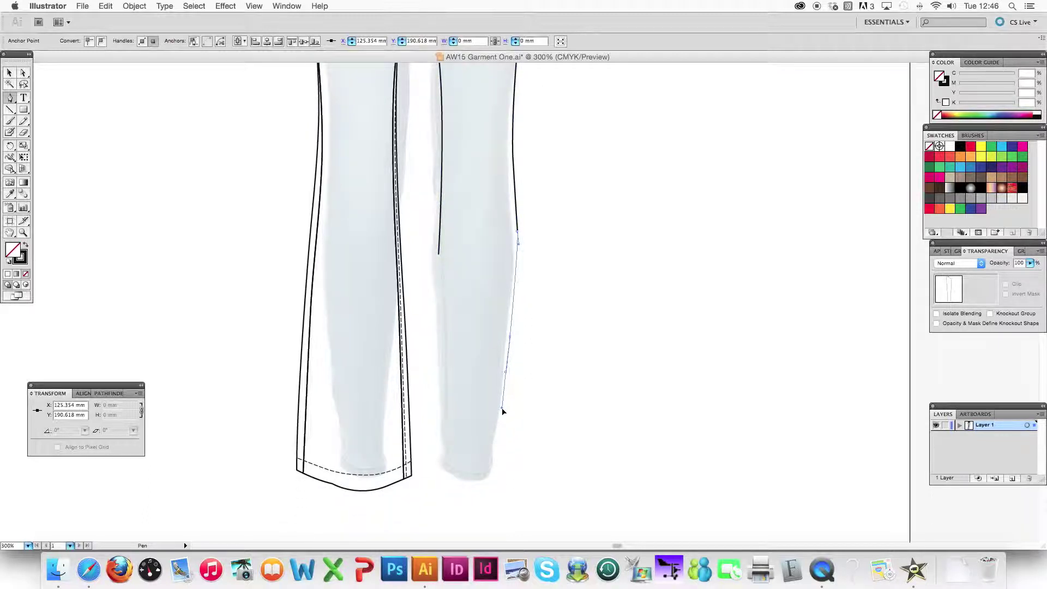
Draw the right-hand leg's curved narrow hem and continue up the inseam, joining the open inner outline to close the path
left_click_drag(493, 471, 409, 442)
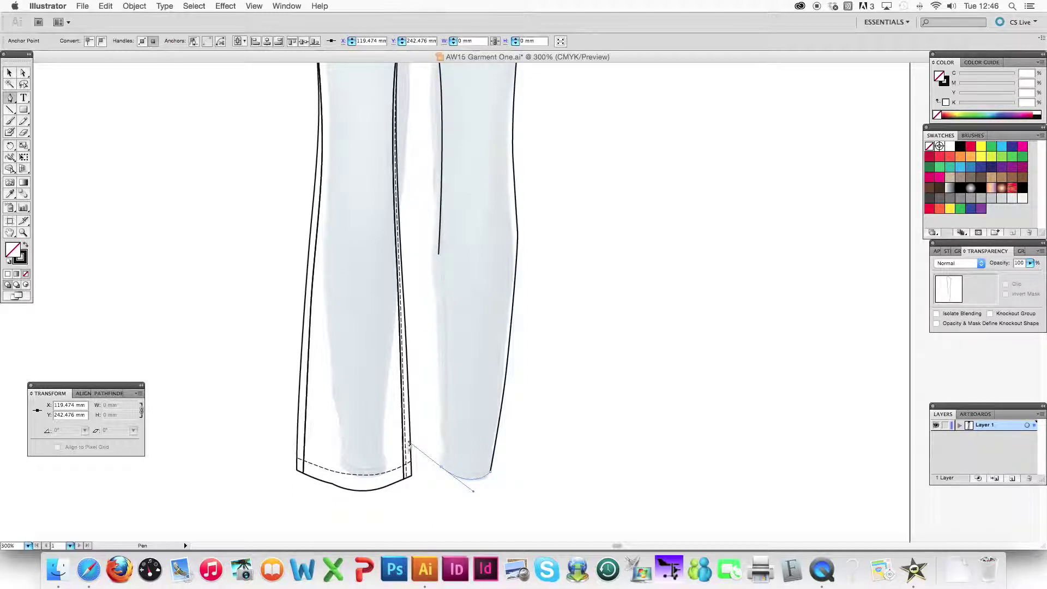
left_click(442, 470)
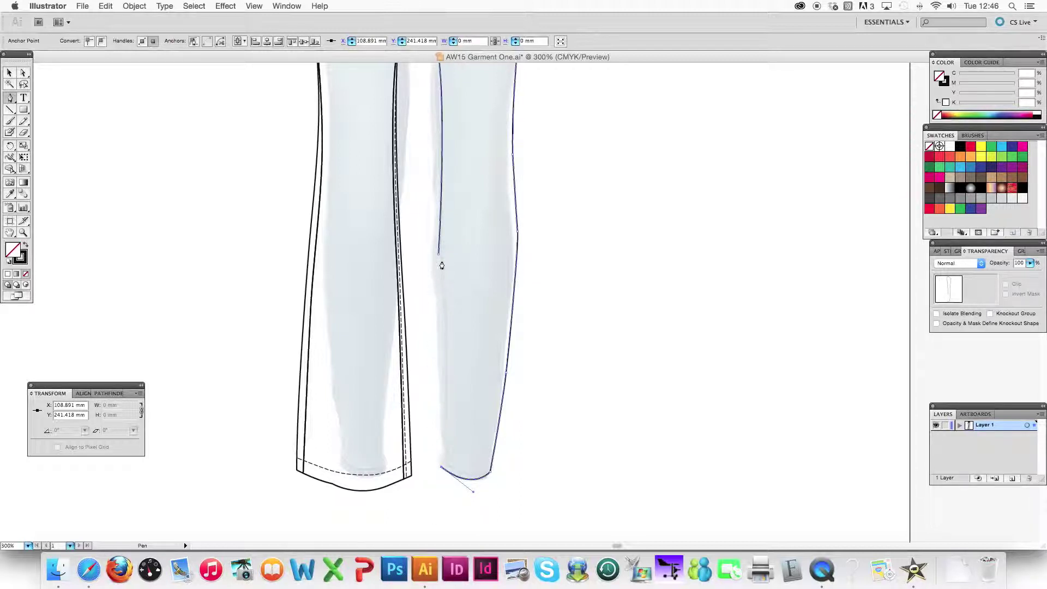
left_click(438, 258)
left_click_drag(438, 257, 440, 177)
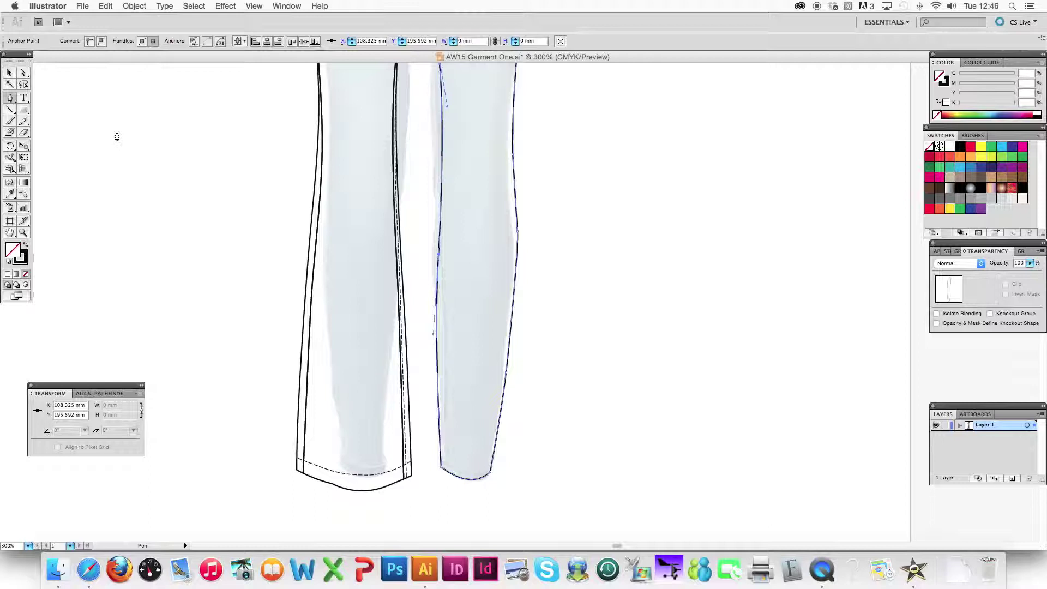
Adjust the outer anchor point just below the right-hand leg's knee to follow the photo's edge more closely
left_click(23, 75)
key("super+minus")
key("space")
left_click_drag(538, 213, 512, 310)
left_click(538, 284)
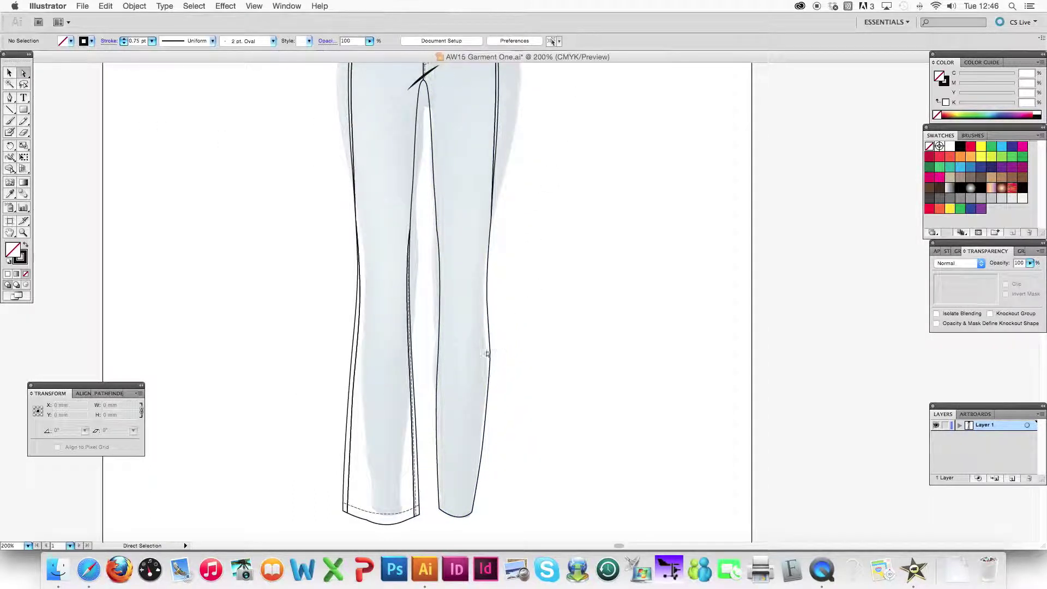
left_click(492, 358)
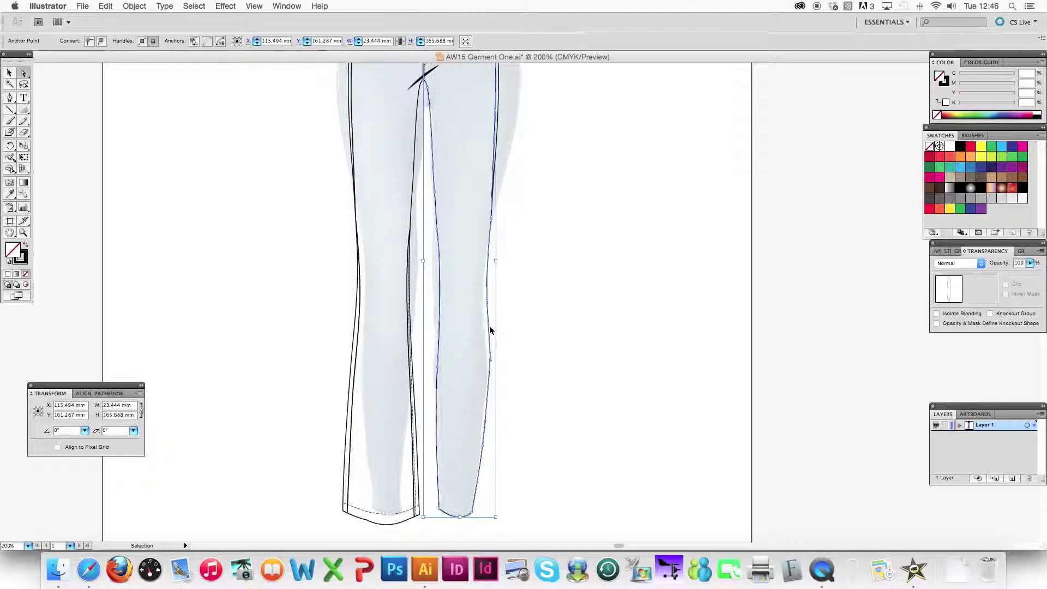
key("super+plus")
key("space")
left_click_drag(476, 352, 473, 223)
left_click(476, 249)
left_click(496, 206)
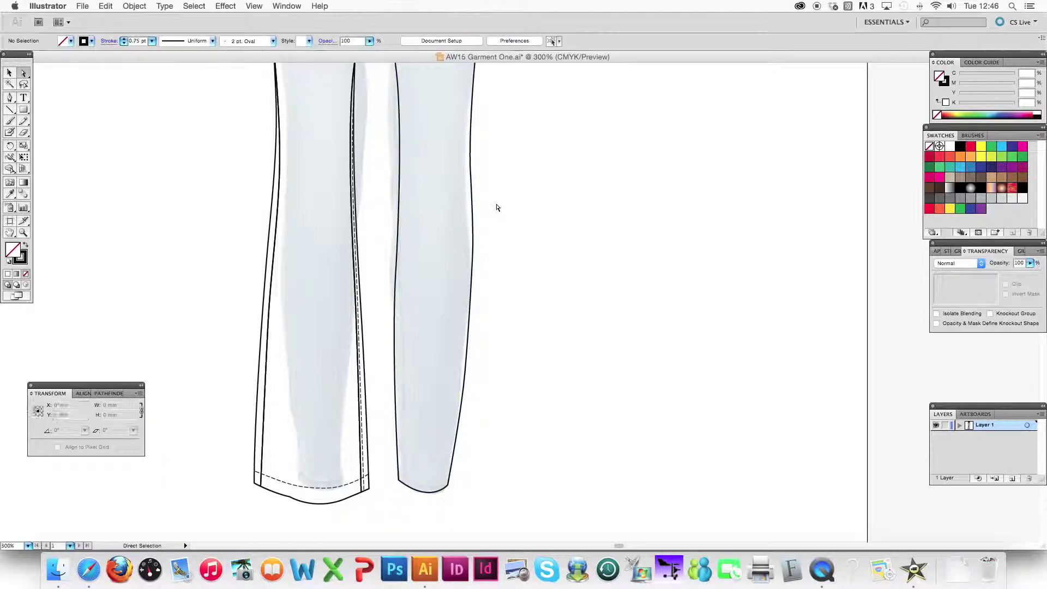
Cut the skinny jean photo out of the artwork, leaving only the trousers flat
scroll(467, 283, "up", 5)
key("super+minus")
key("super+minus")
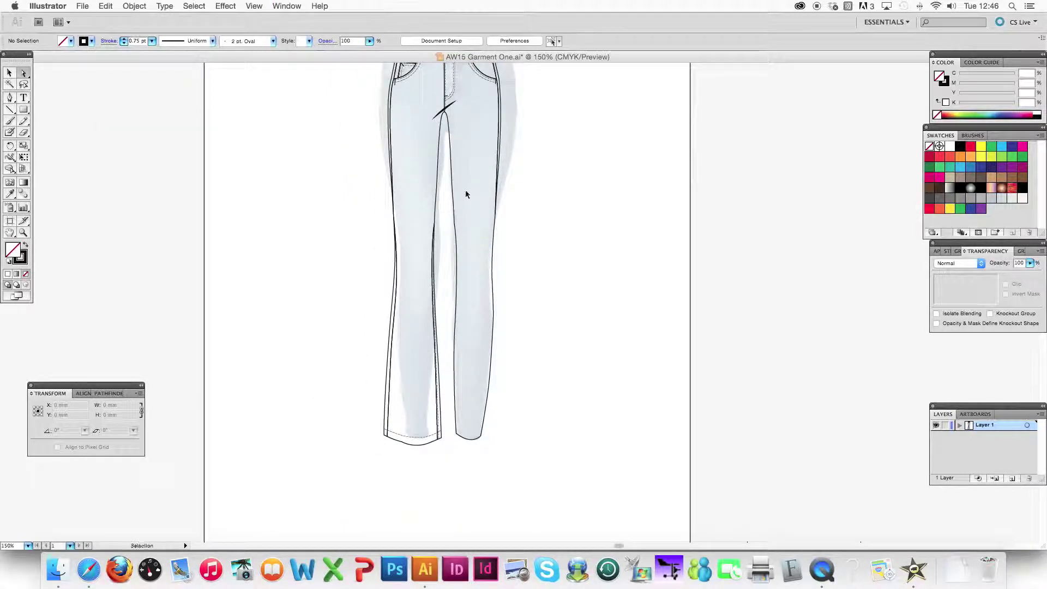
key("space")
left_click_drag(558, 188, 586, 266)
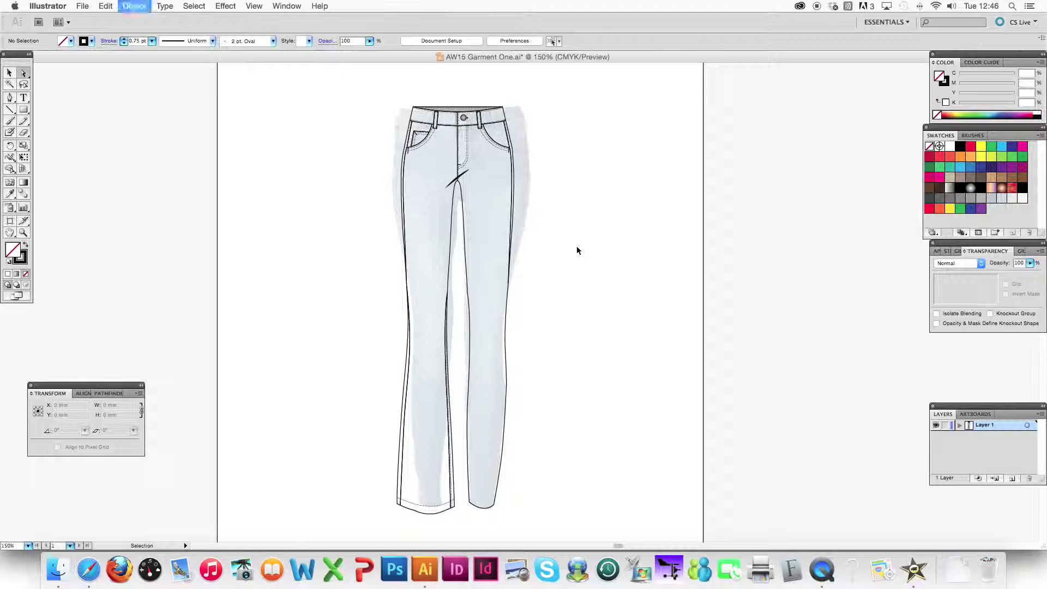
left_click(577, 246)
left_click(233, 232)
left_click(374, 212)
key("v")
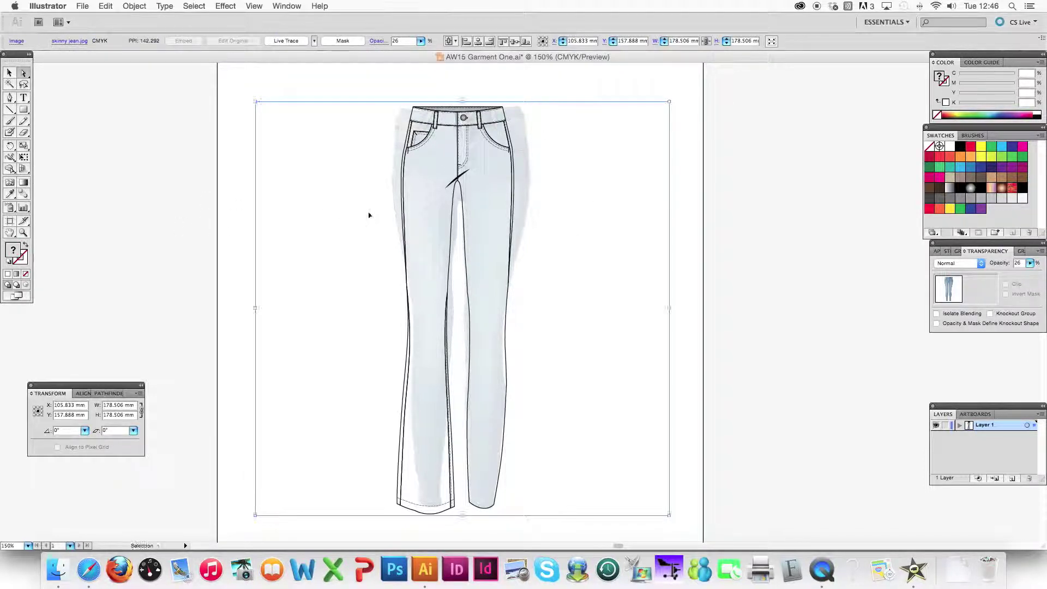
key("super+x")
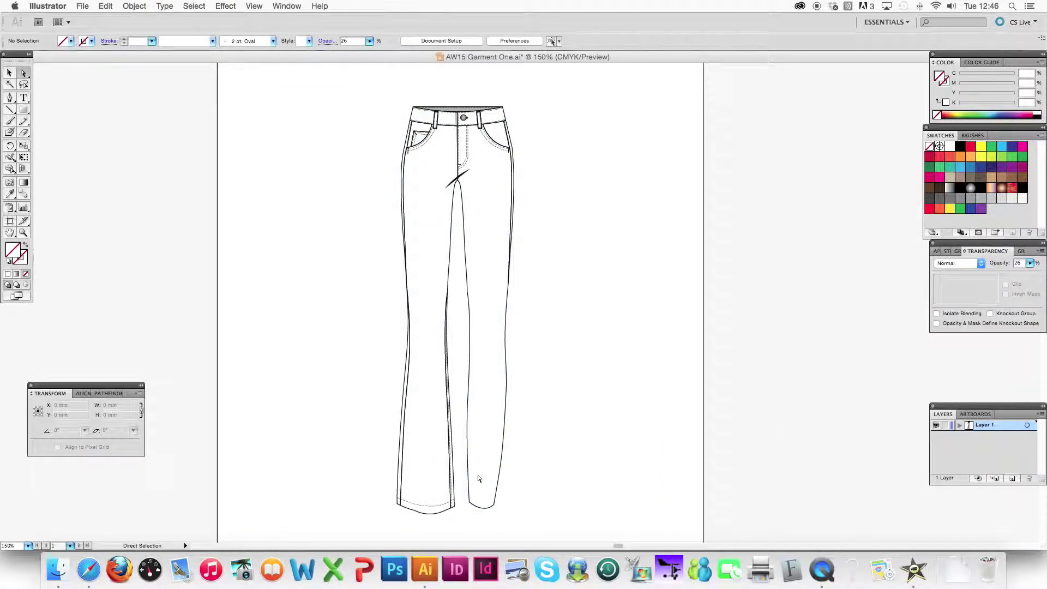
Reshape the right-hand leg's hem corner and smooth its outer outline between the knee and the ankle
left_click(472, 504)
left_click(492, 503)
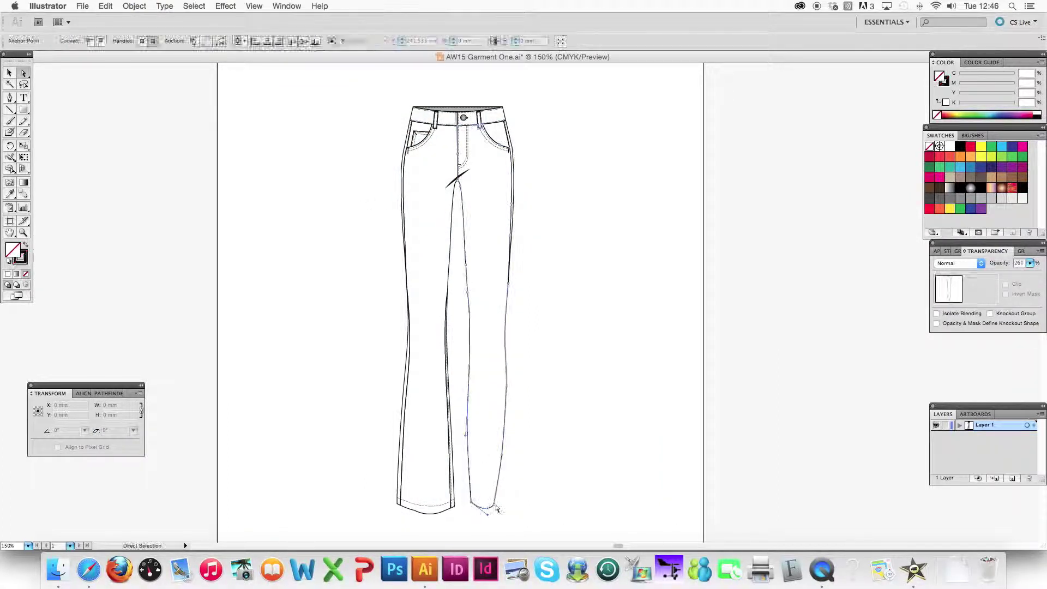
left_click_drag(502, 455, 503, 452)
left_click(505, 346)
left_click(508, 387)
left_click(534, 342)
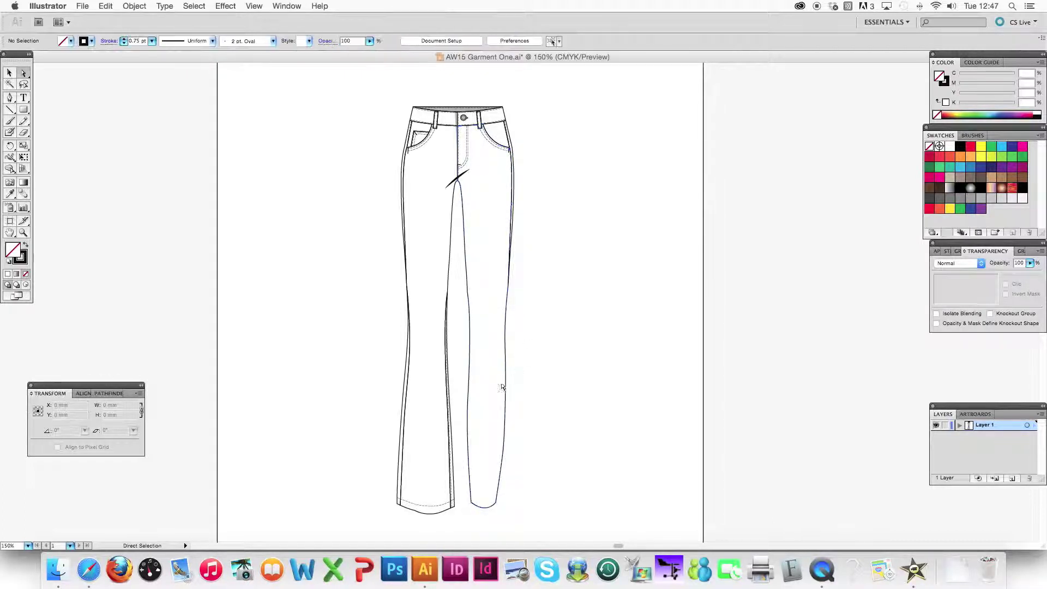
Smooth the right-hand leg's inseam above the knee by adjusting the curve handle of its anchor point
left_click(468, 296)
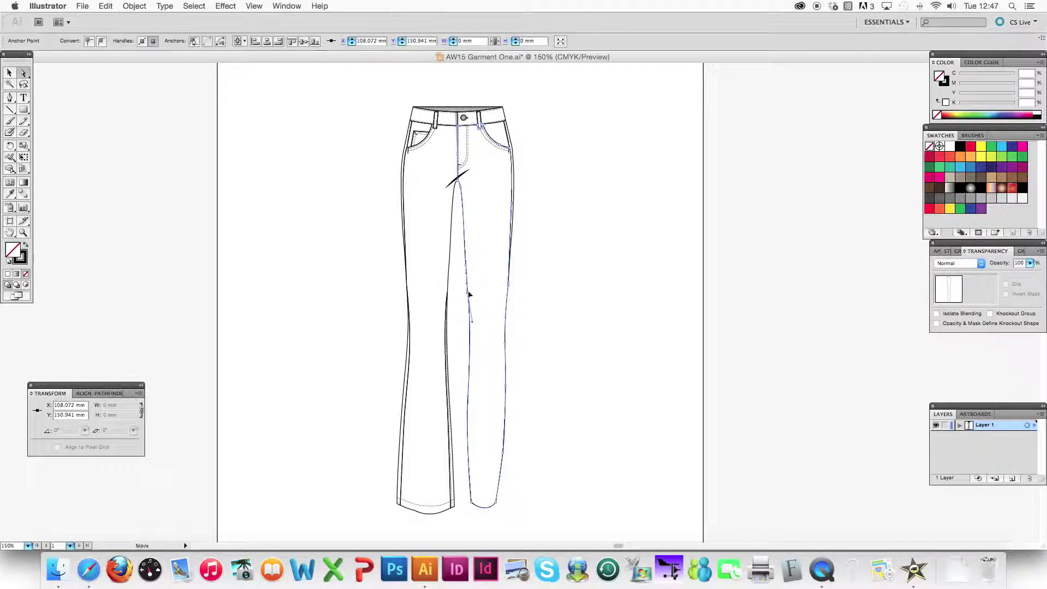
left_click_drag(473, 321, 471, 326)
left_click(540, 298)
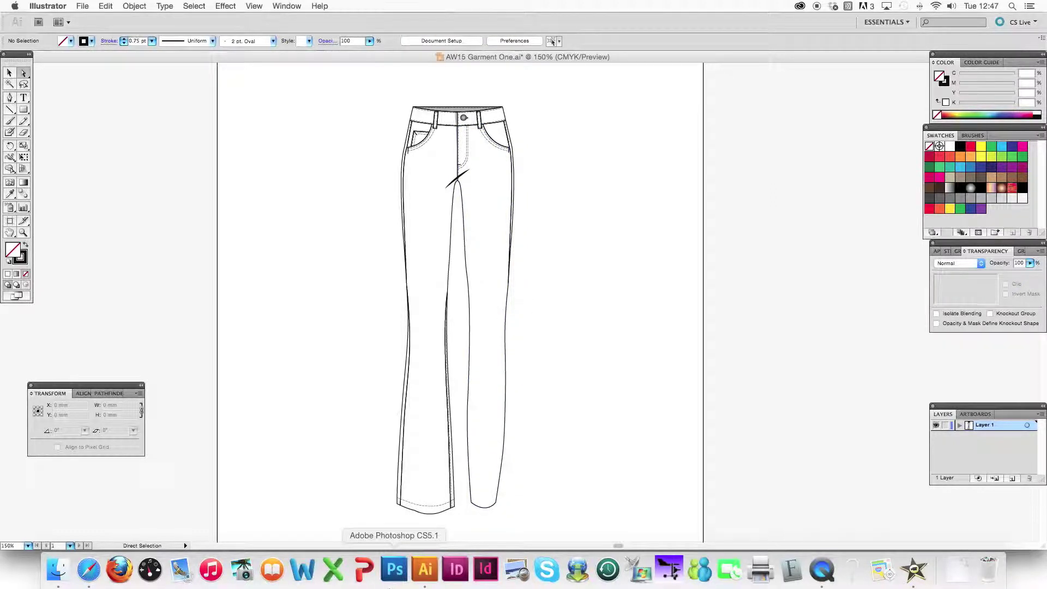
Paste the cut skinny jean photo back in its original place behind the flat and select it
key("super+v")
left_click(240, 318)
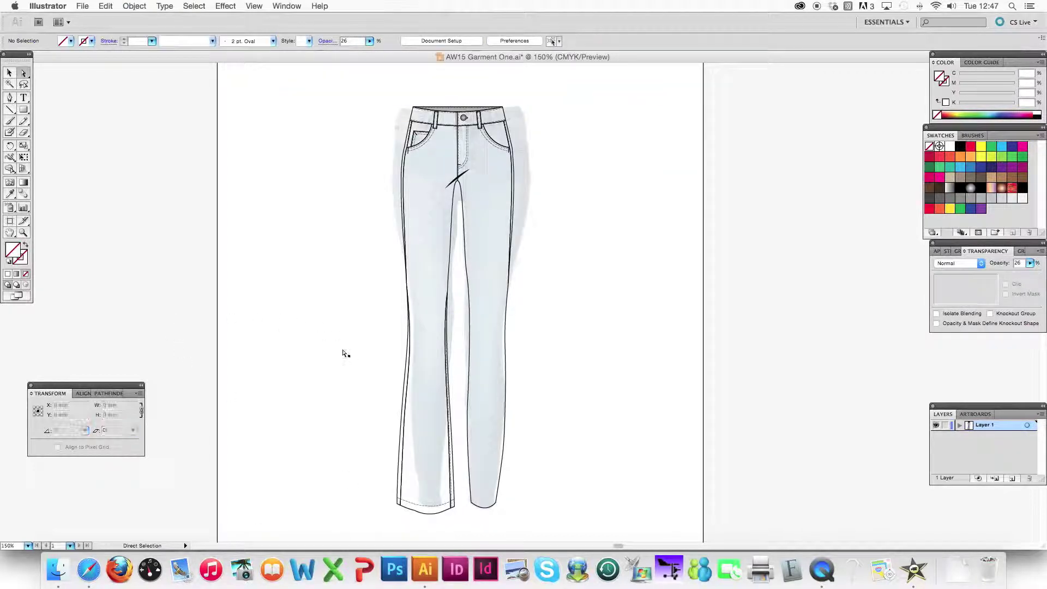
left_click(362, 315)
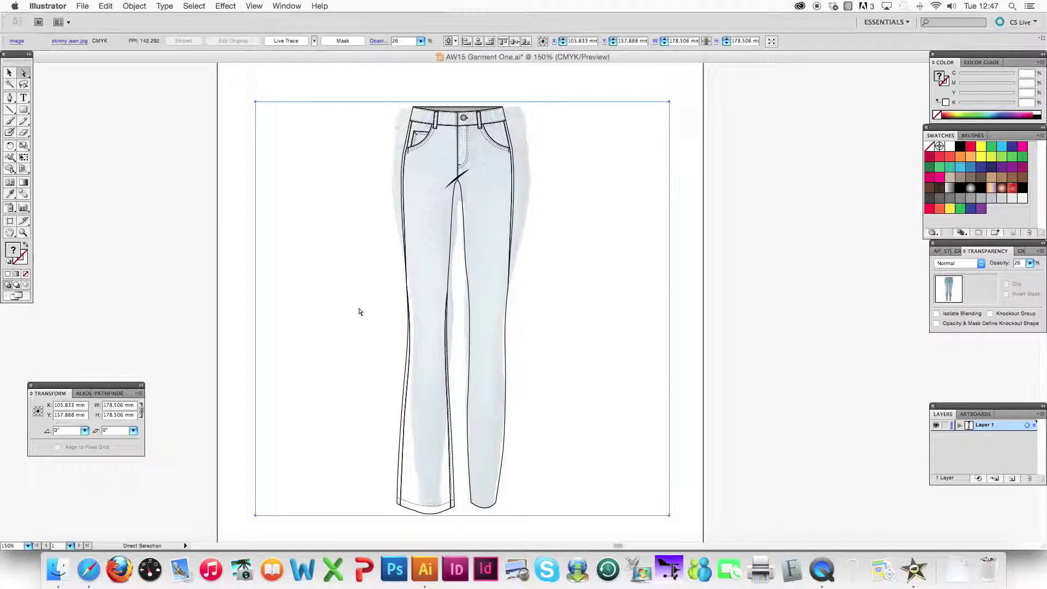
Delete the faded skinny jean reference photo from behind the trousers flat
key("Delete")
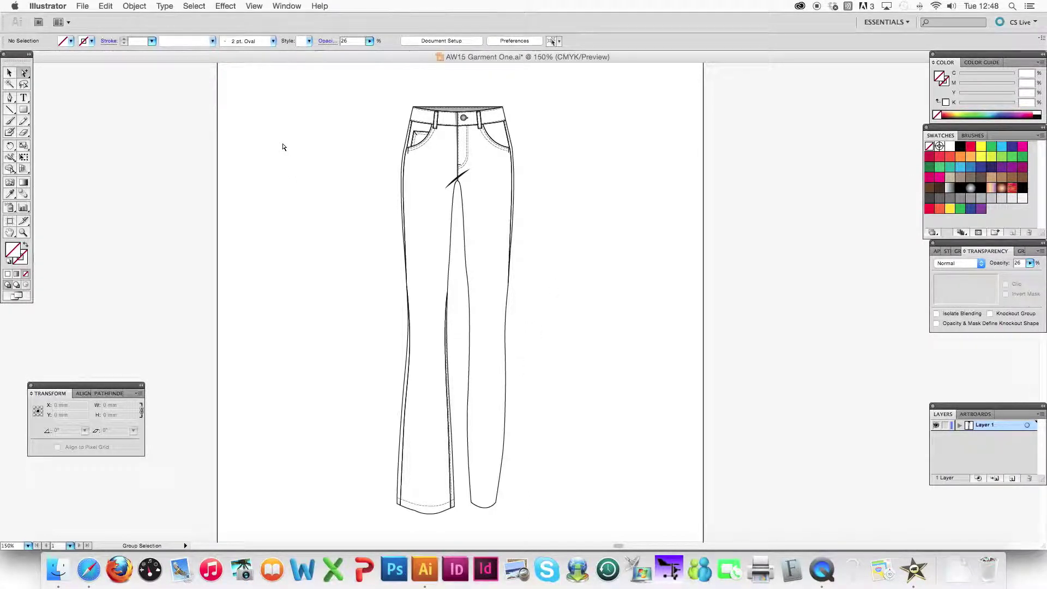
Duplicate the right-hand leg's curved hem segment and place the copy inside the leg just above the hem
key("super+equal")
key("super+equal")
scroll(453, 299, "down", 5)
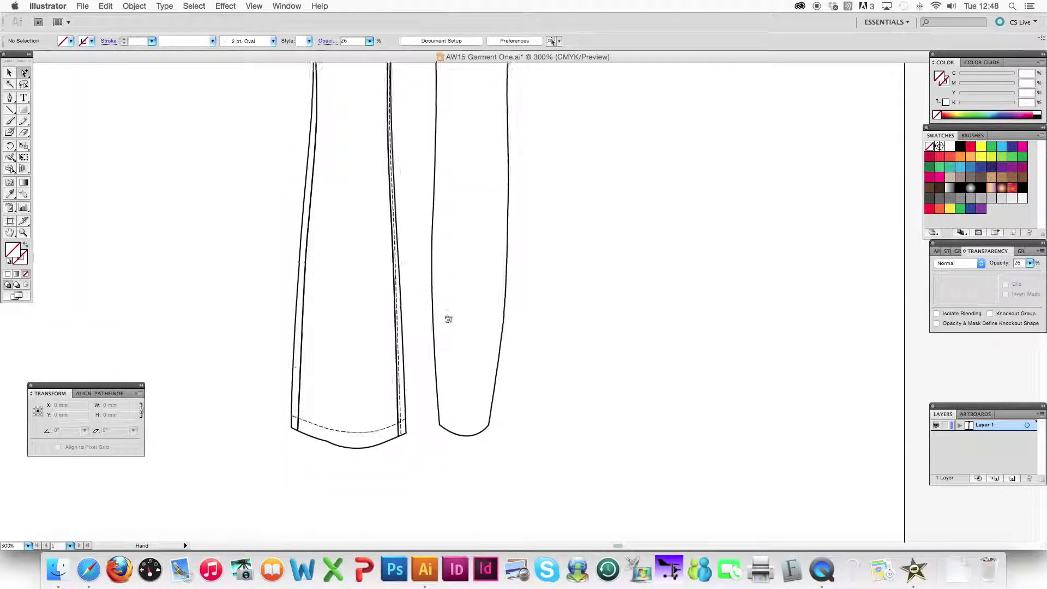
left_click_drag(24, 74, 48, 77)
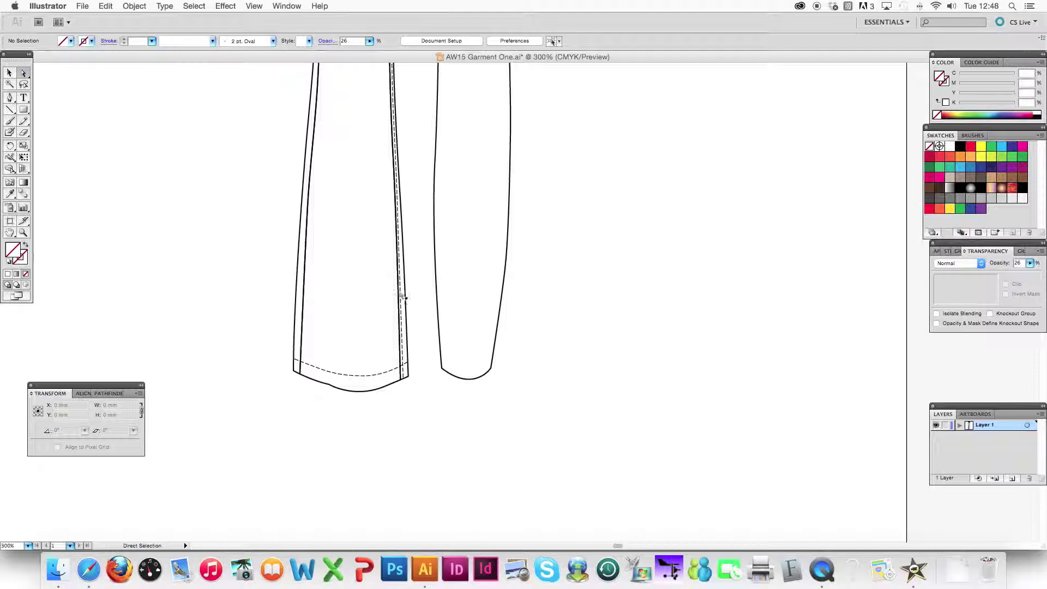
left_click(472, 379)
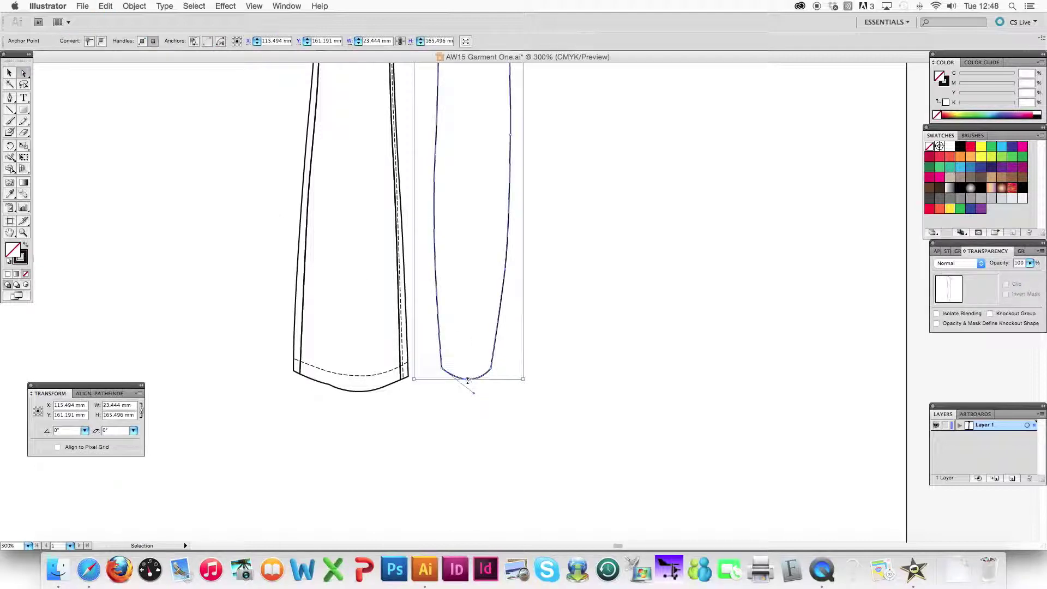
key("super+c")
key("super+v")
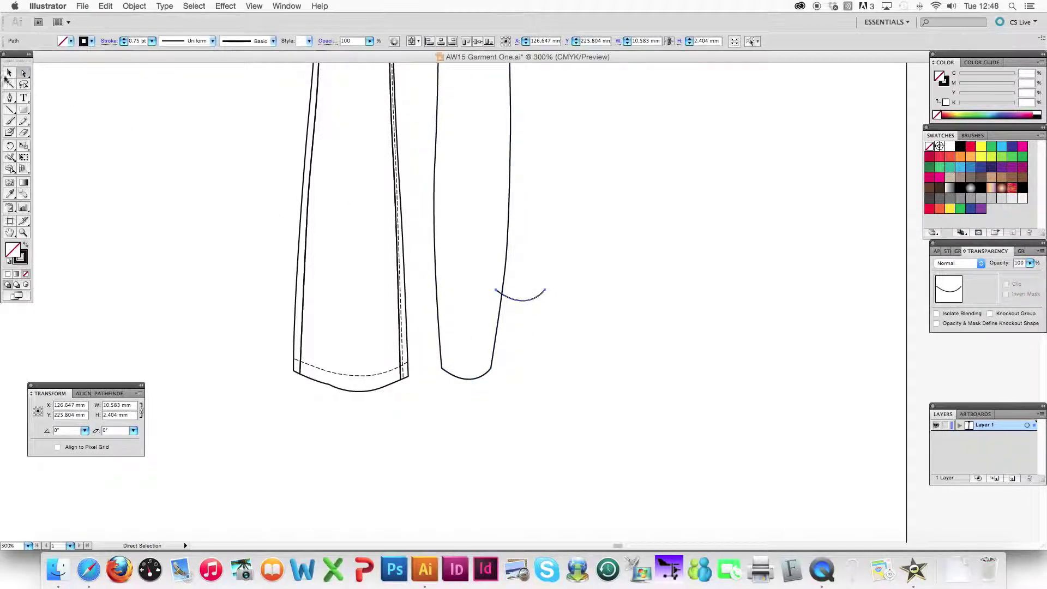
left_click_drag(23, 74, 41, 86)
left_click_drag(545, 293, 493, 361)
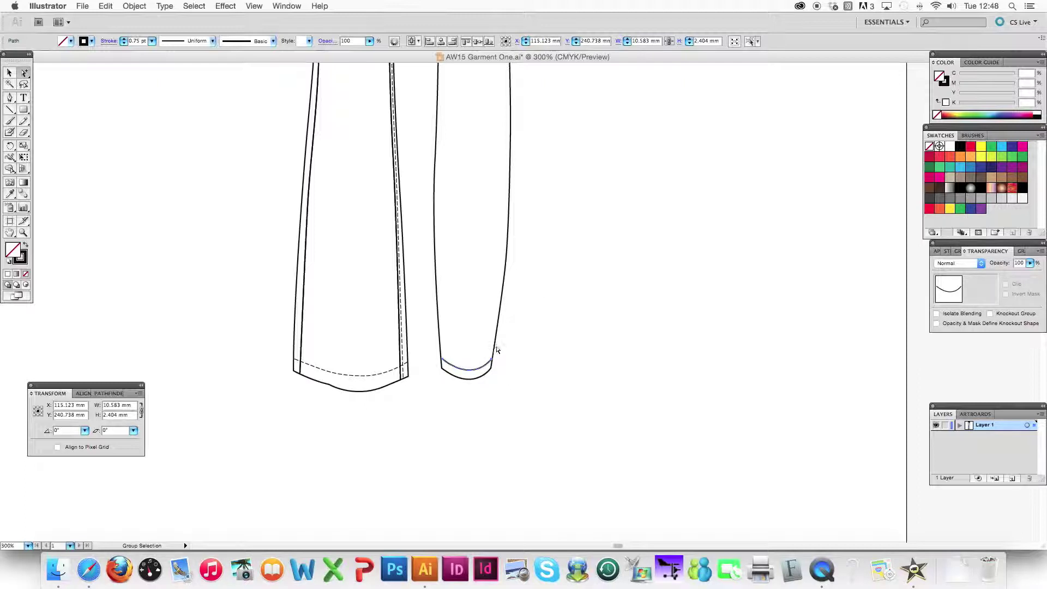
Apply the left-hand hem's dashed topstitch style to the copied hem curve with the Eyedropper and deselect it
left_click_drag(13, 197, 37, 197)
left_click(368, 372)
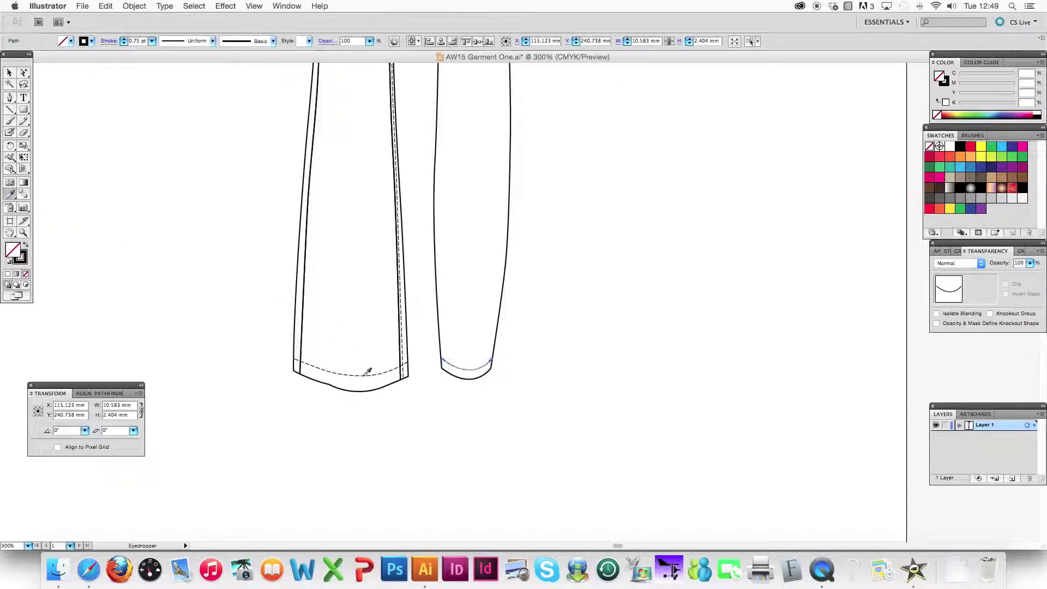
left_click(9, 73)
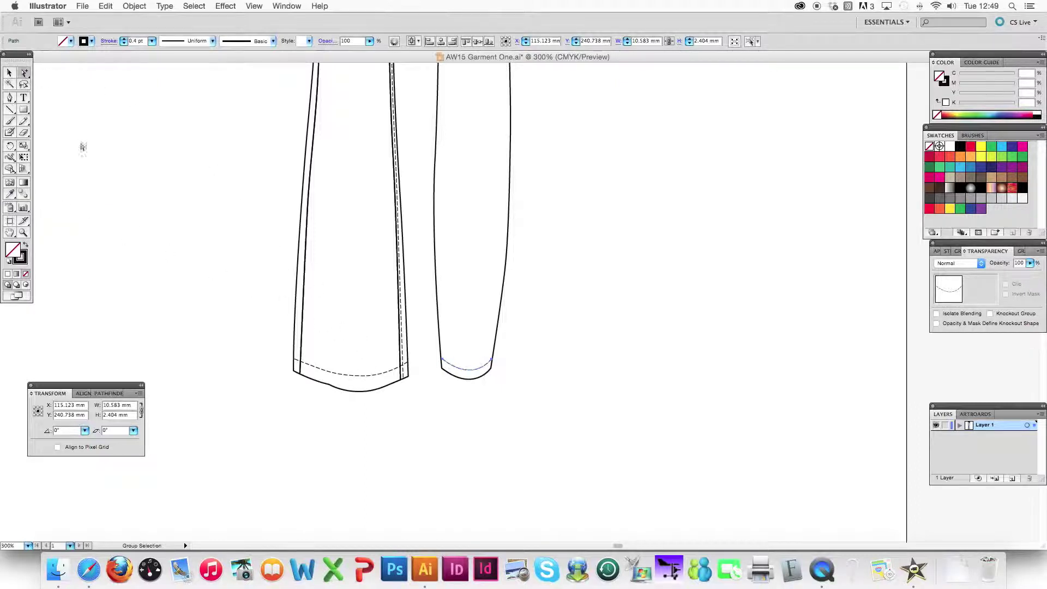
left_click(214, 236)
key("super+minus")
key("super+minus")
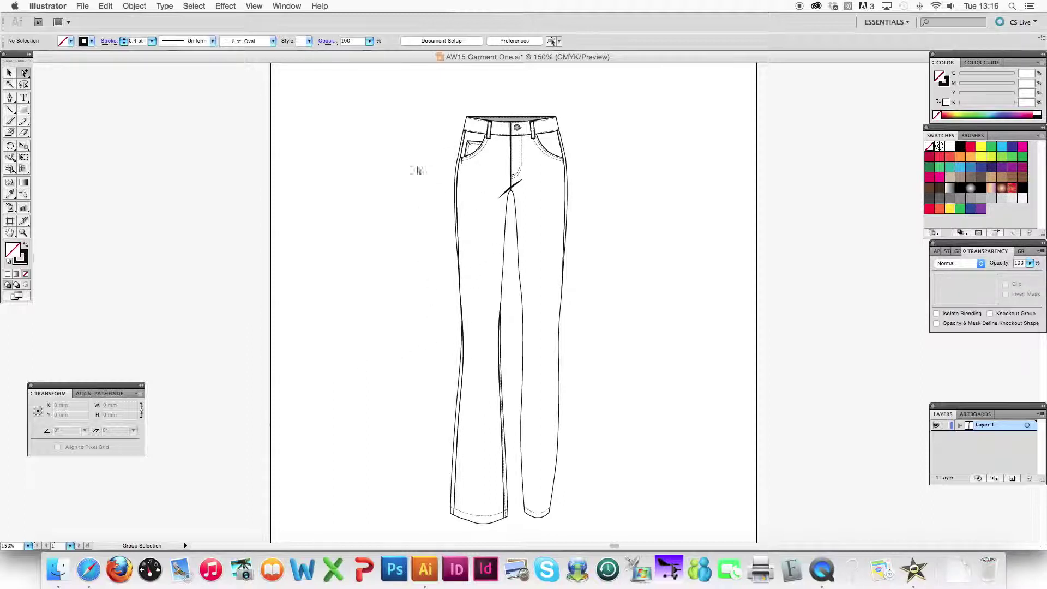
Delete the whole old left-hand leg, including its pocket, side seam, inseam and hem stitching lines
left_click_drag(24, 73, 48, 89)
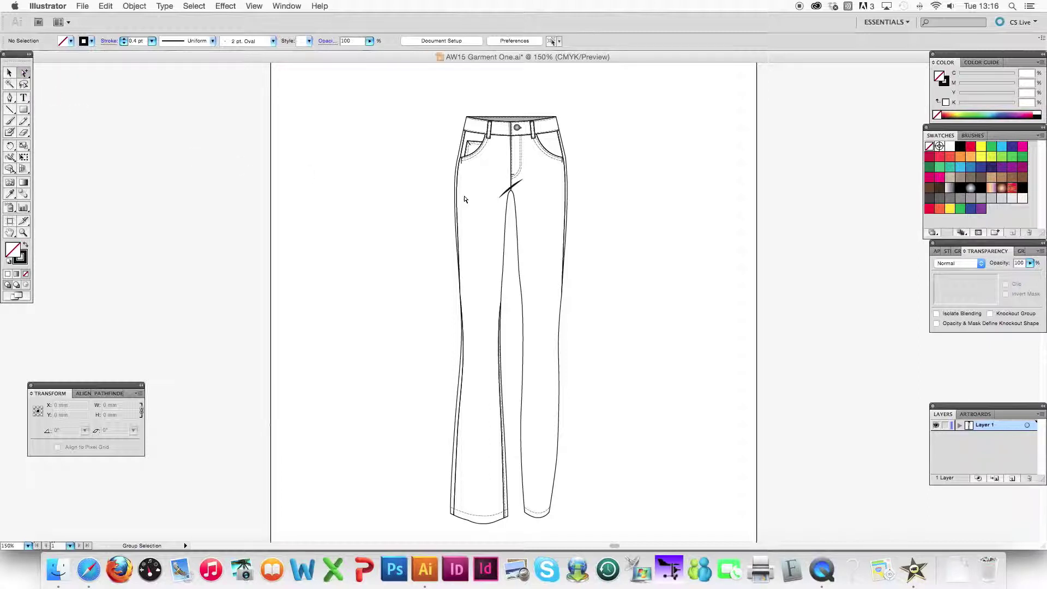
left_click(460, 165)
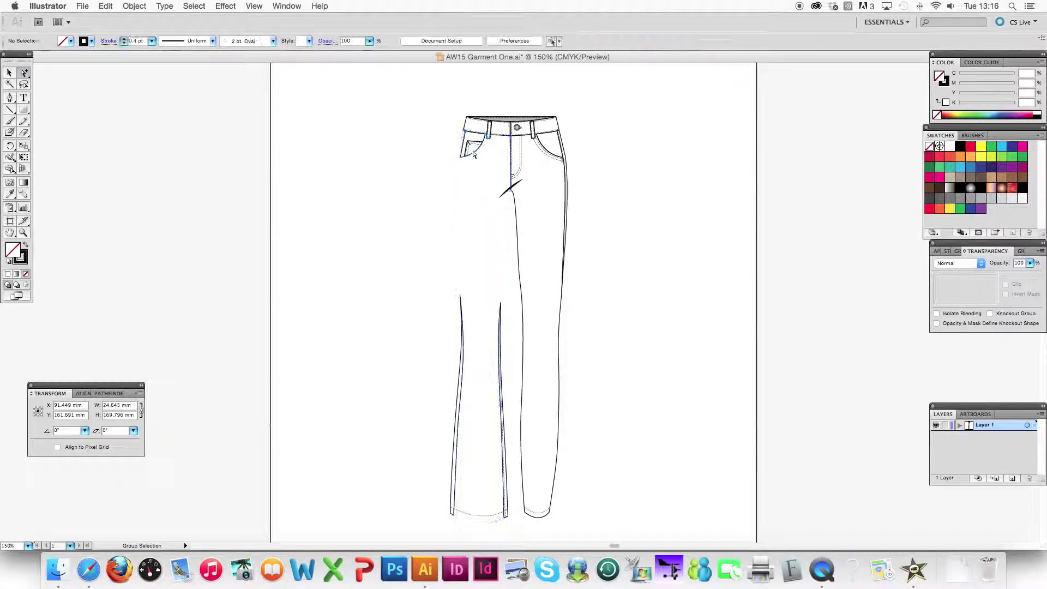
left_click_drag(456, 139, 473, 163)
key("Delete")
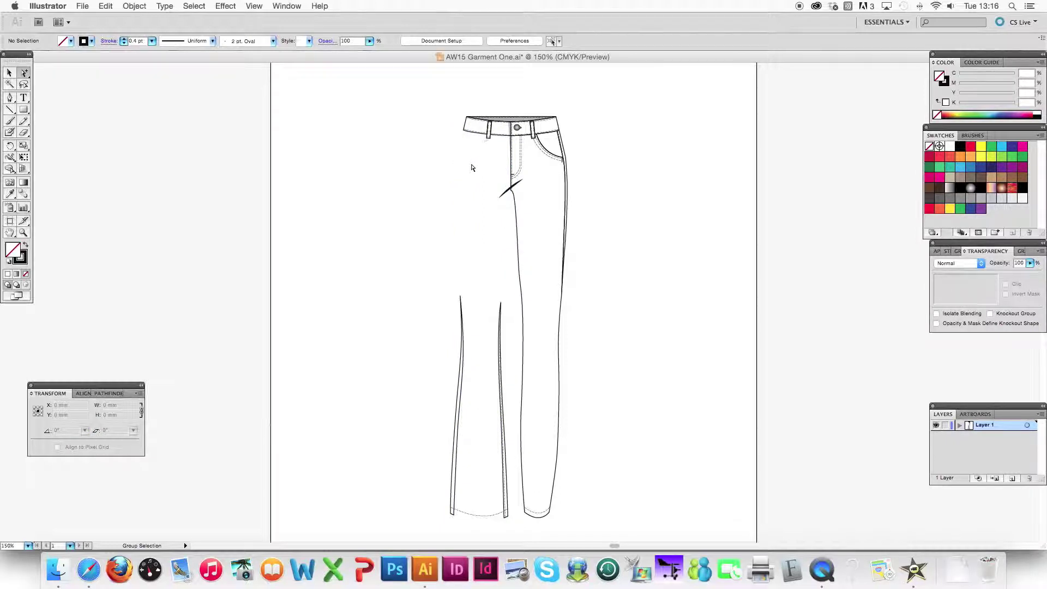
left_click_drag(442, 290, 506, 339)
key("Delete")
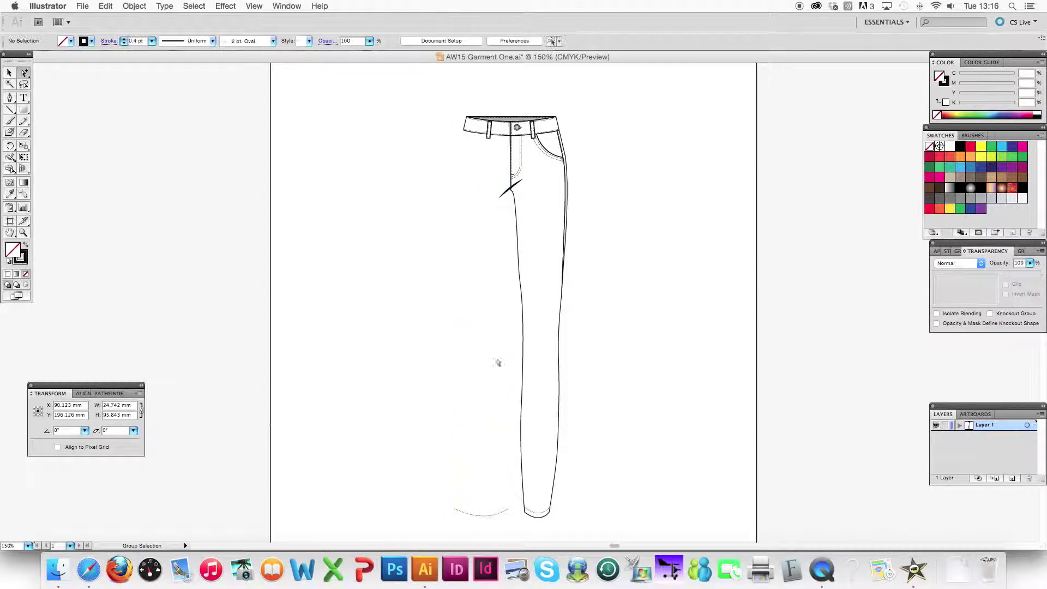
left_click_drag(427, 484, 493, 528)
key("Delete")
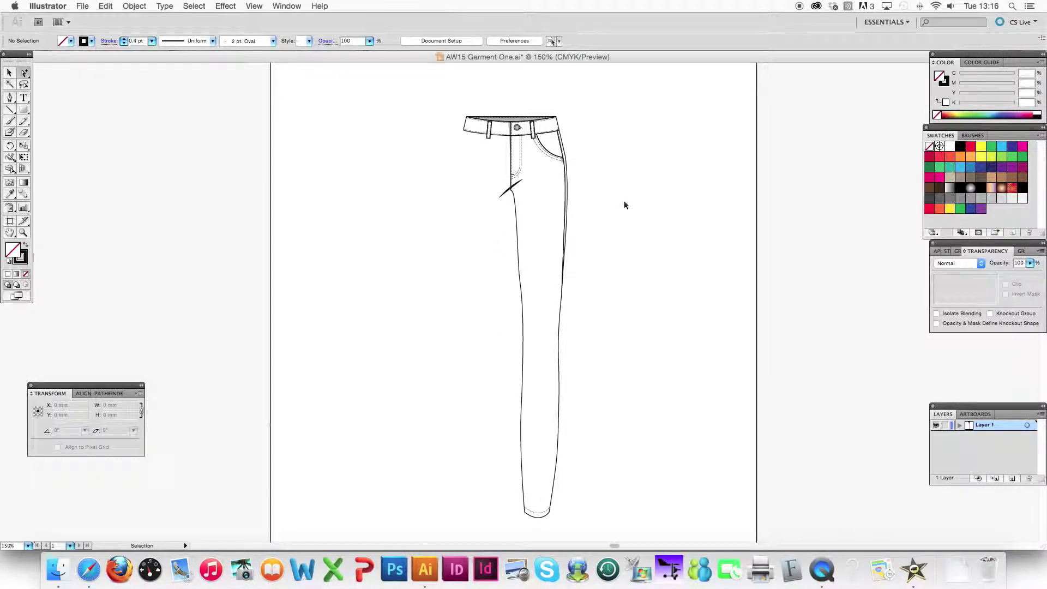
Copy the complete right-hand leg with its pocket and hem stitching and paste the copy in place over the original
key("super+=")
left_click_drag(547, 155, 529, 194)
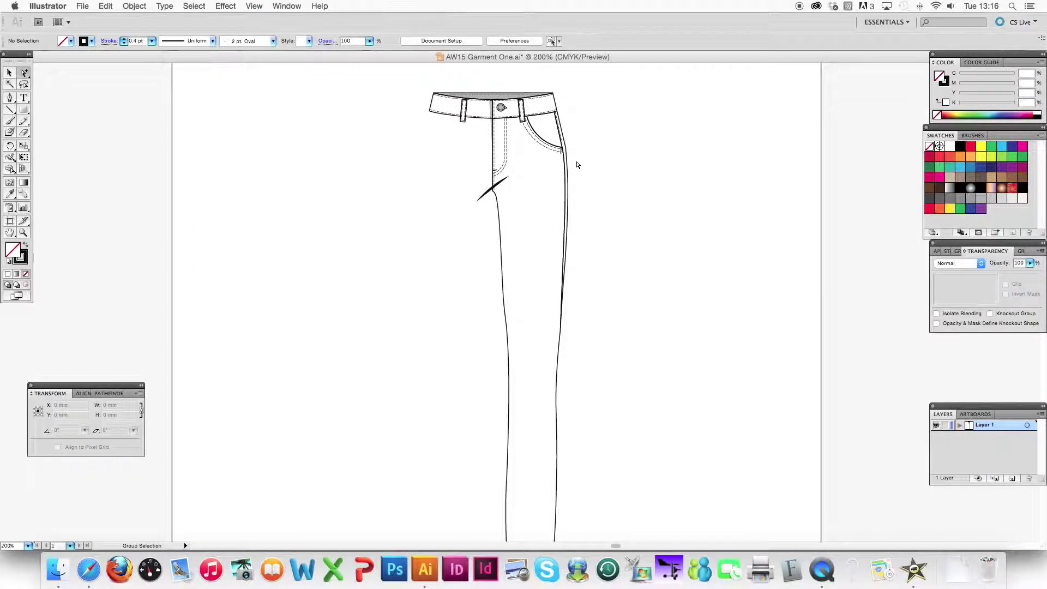
left_click_drag(584, 182, 547, 132)
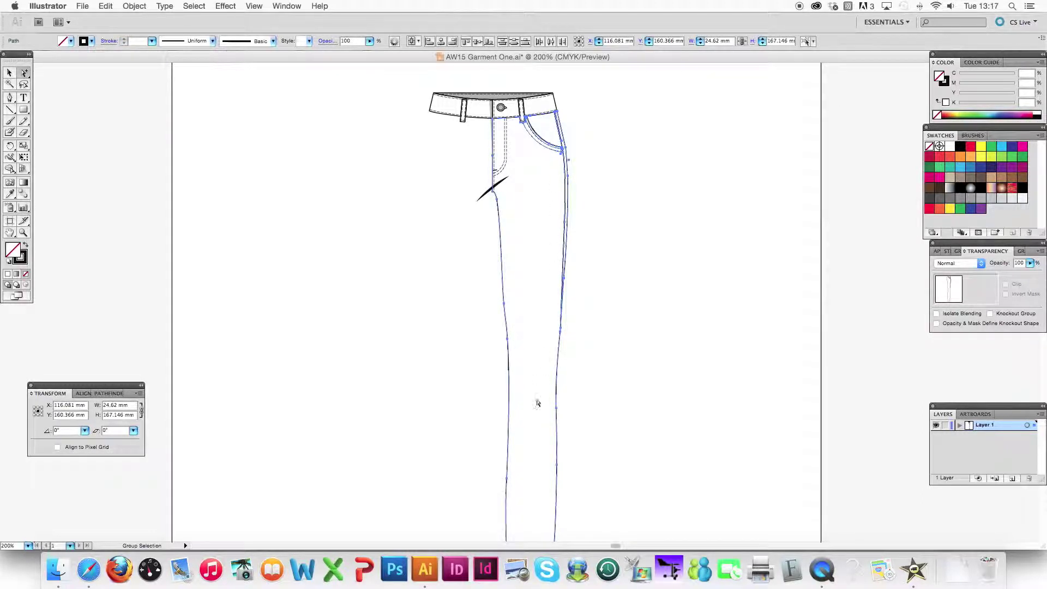
scroll(542, 444, "down", 10)
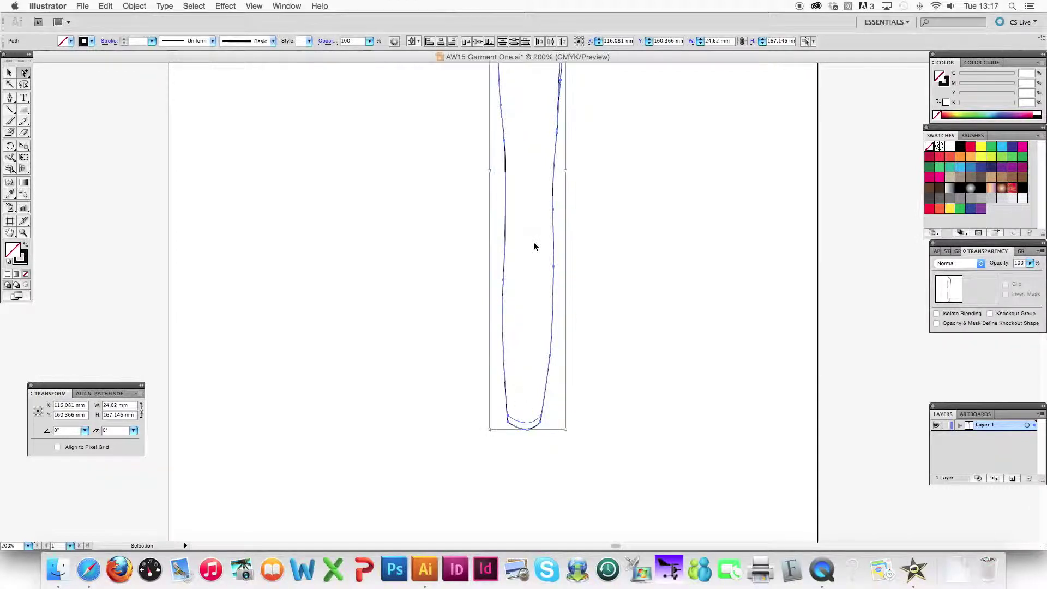
scroll(535, 245, "down", 1)
scroll(554, 159, "up", 3)
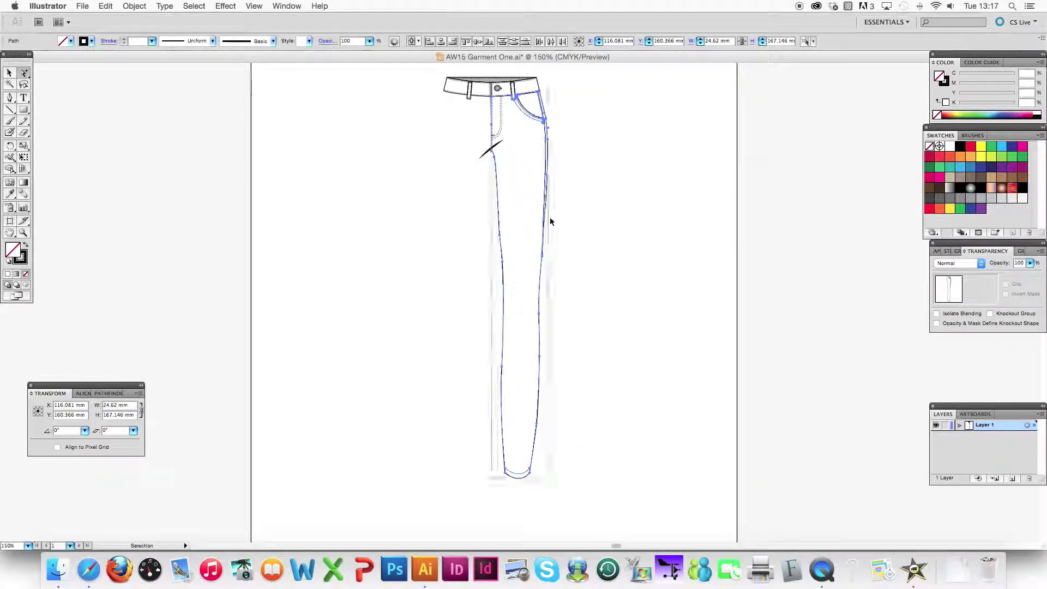
key("Delete")
key("super+z")
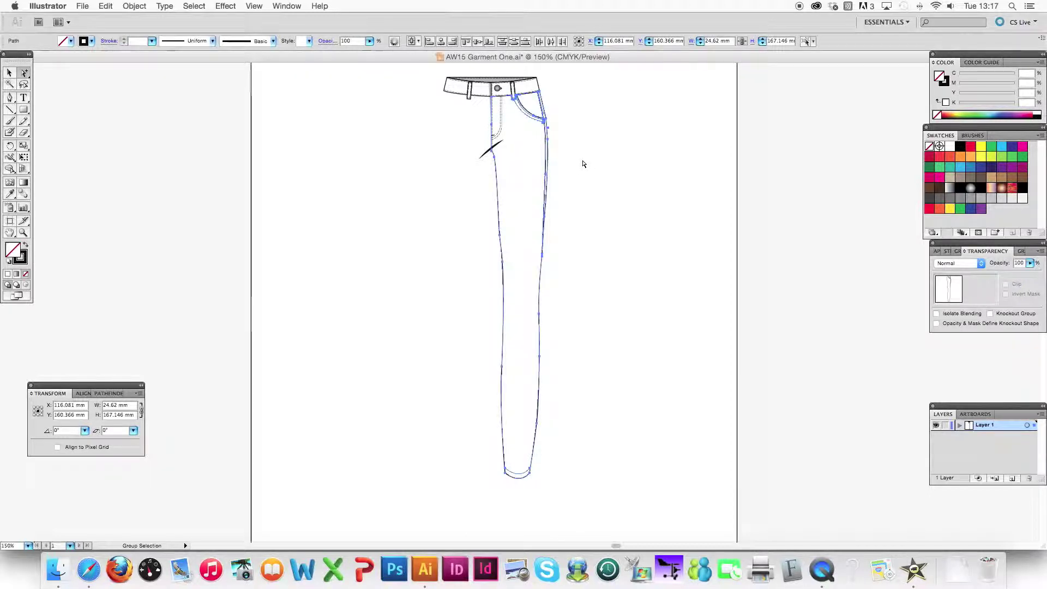
key("super+c")
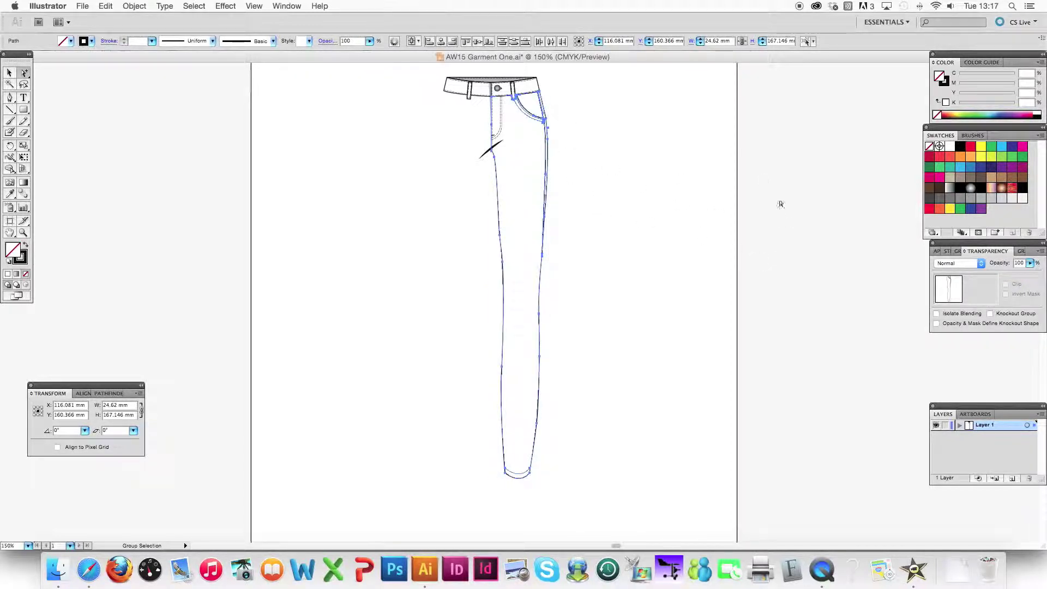
left_click(785, 246)
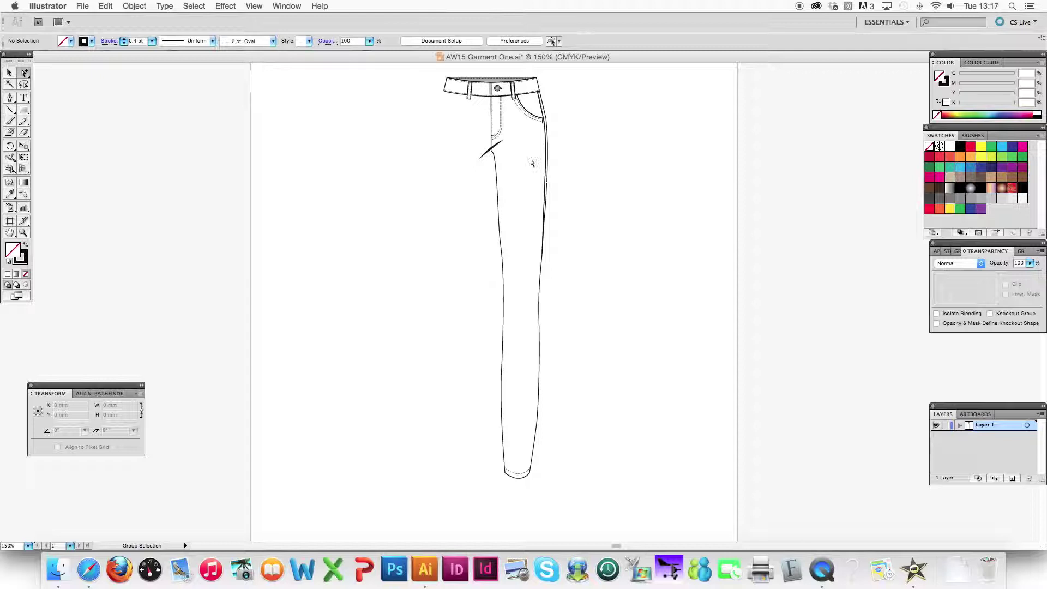
key("v")
left_click(528, 162)
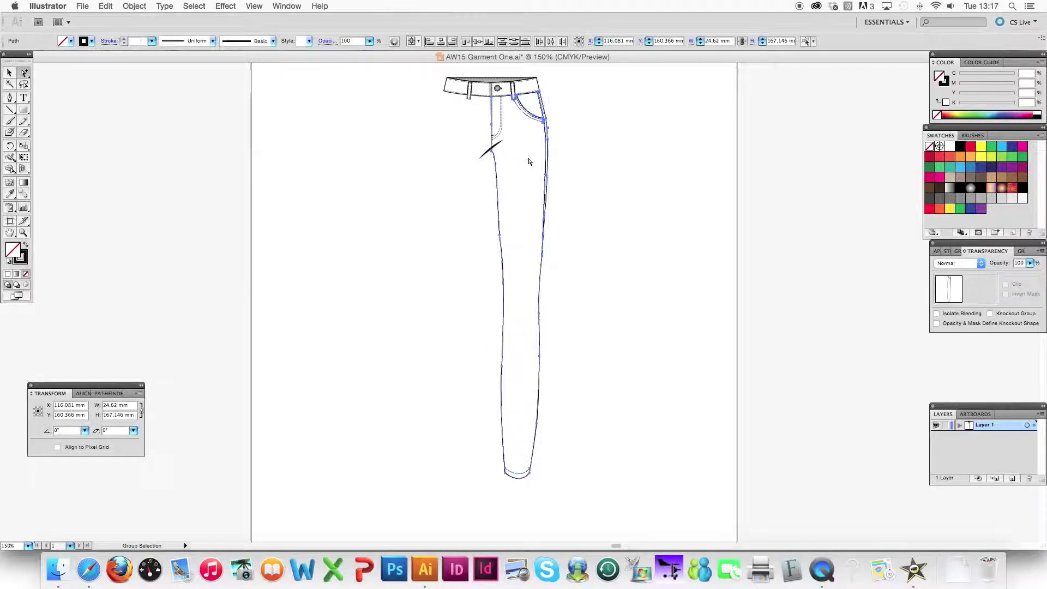
Reflect the pasted leg across the vertical axis at 90 degrees
left_click(133, 8)
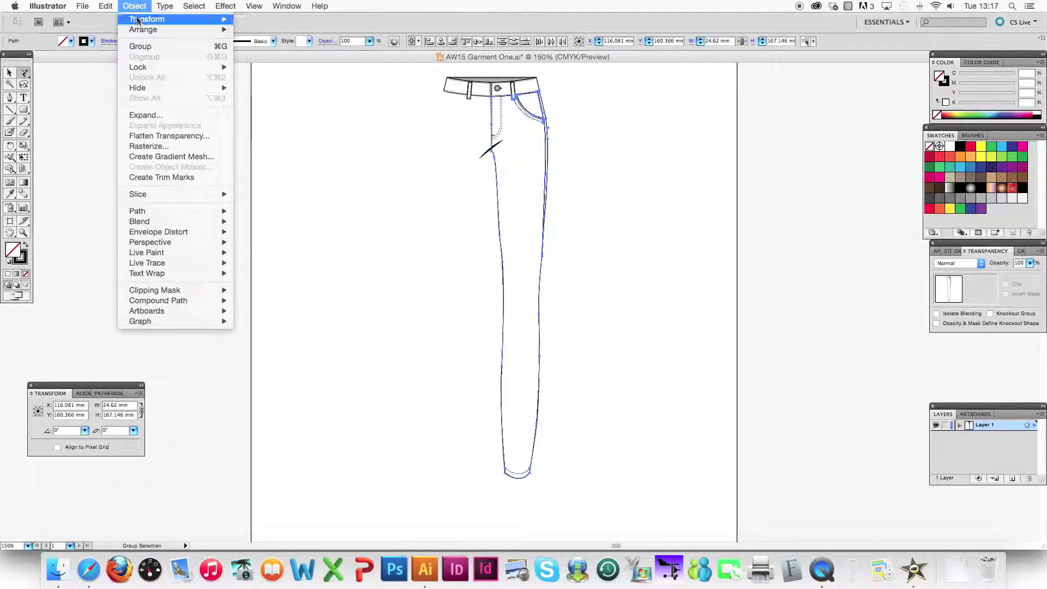
mouse_move(164, 20)
left_click(271, 64)
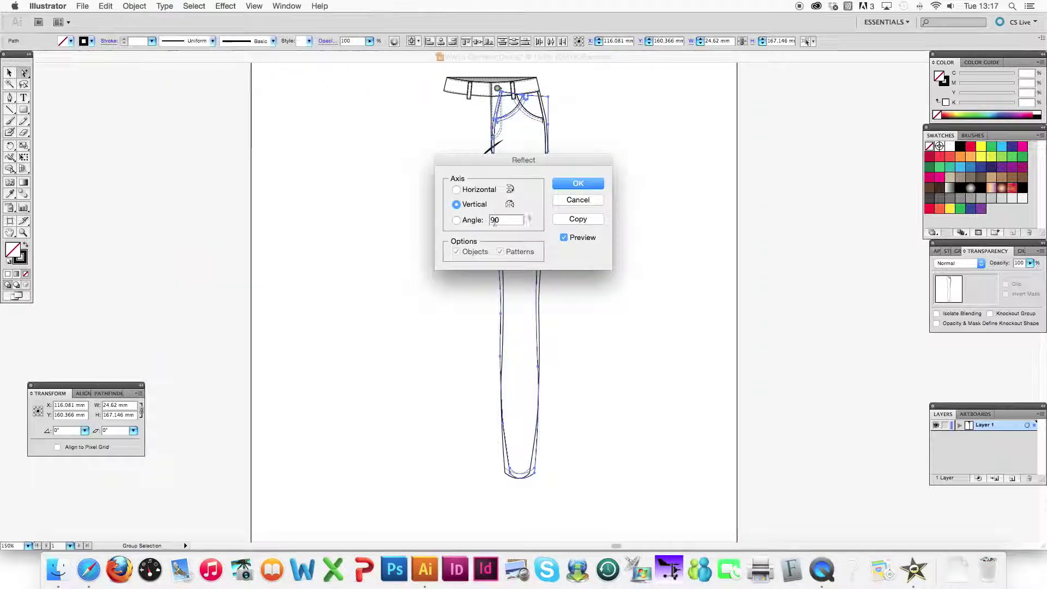
left_click(579, 185)
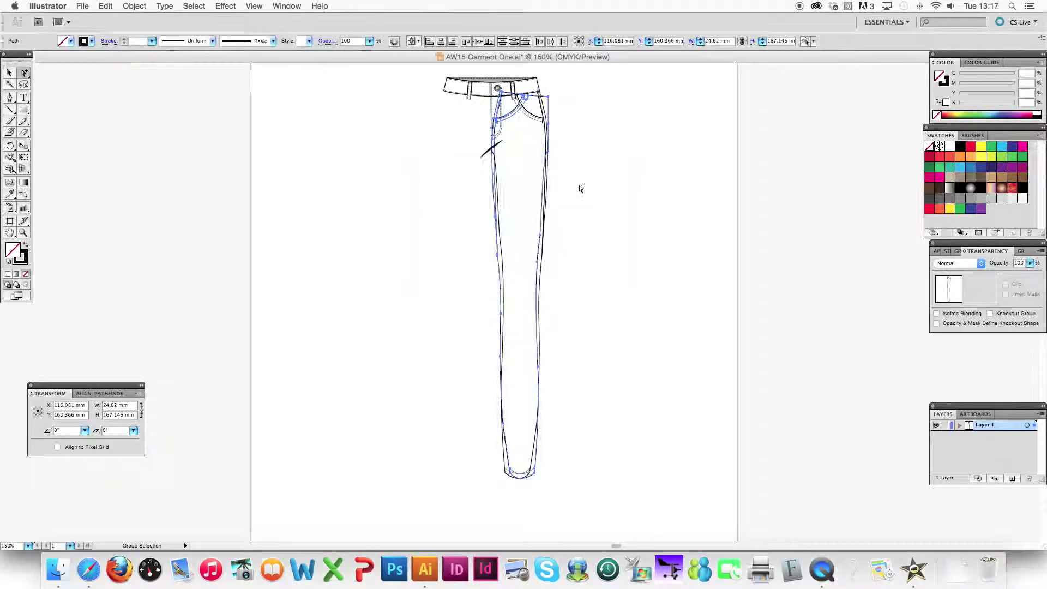
Move the mirrored leg across so its upper outer corner meets the left-hand end of the waistband
key("super+minus")
key("super+equal")
key("super+equal")
key("space")
left_click_drag(492, 90, 492, 309)
key("super+equal")
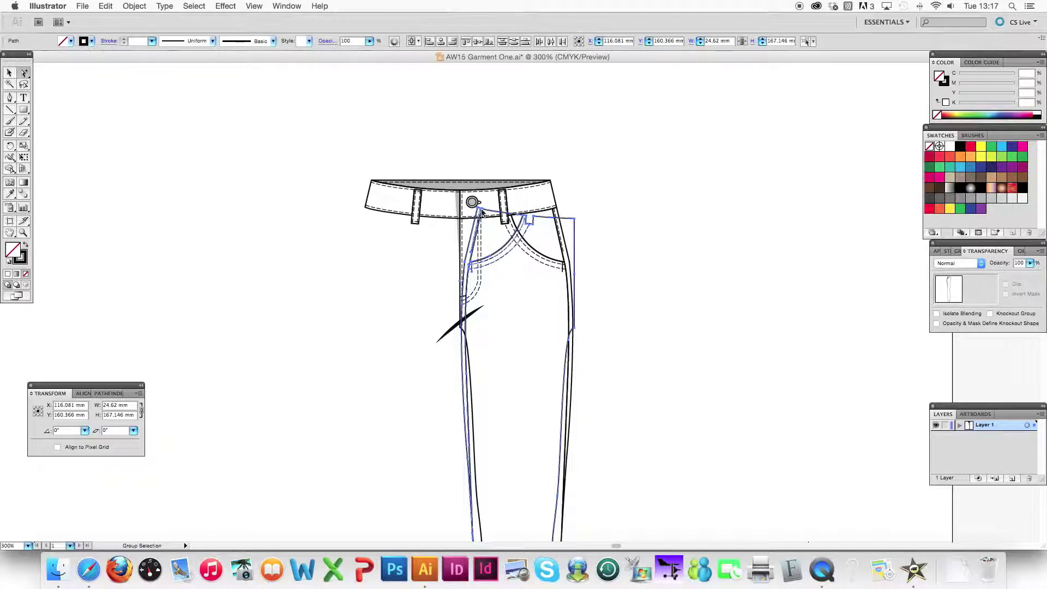
left_click_drag(481, 212, 371, 211)
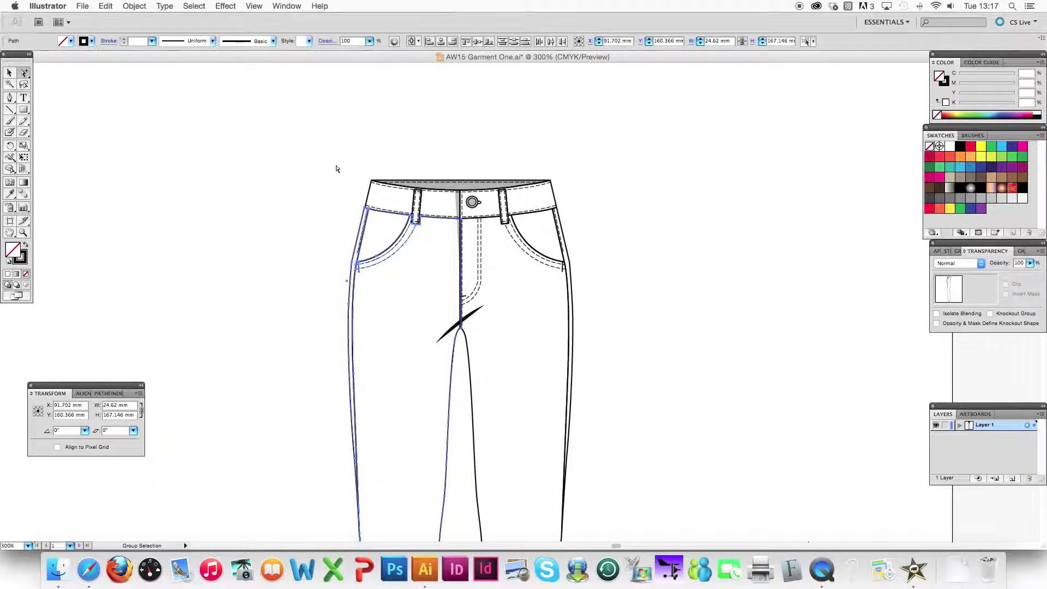
Fine-tune the mirrored leg's position so it lines up with the waistband's lower edge and the centre front seam
left_click_drag(324, 287, 330, 264)
key("Left")
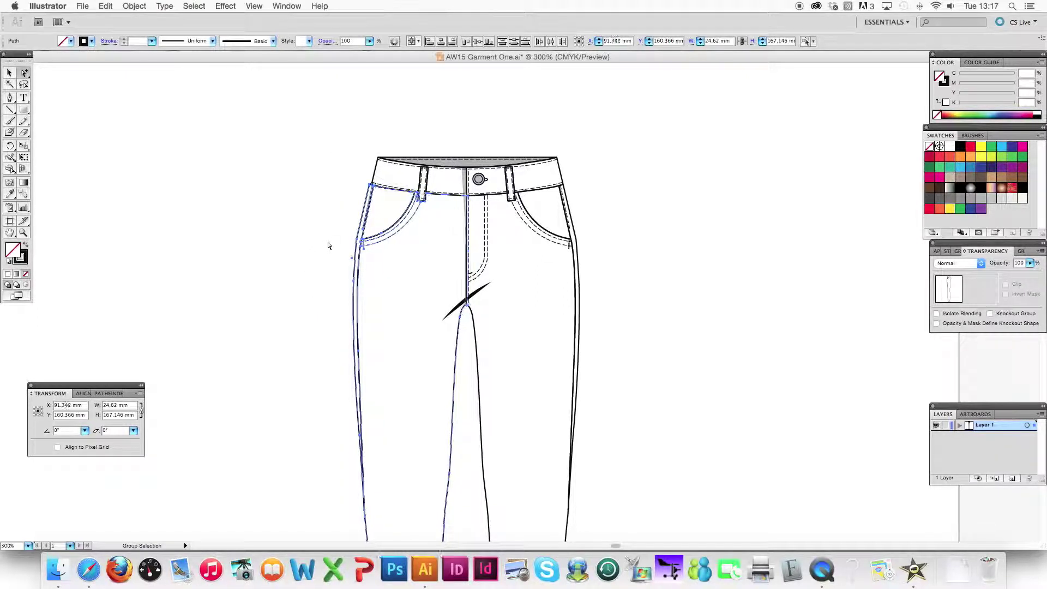
key("Right")
key("Right")
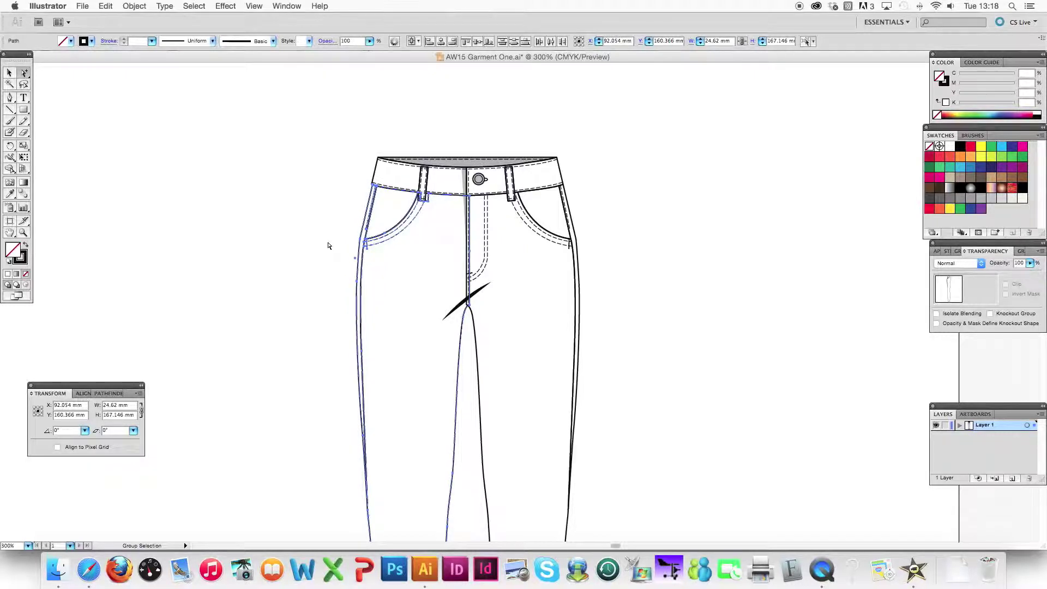
key("super+equal")
key("super+equal")
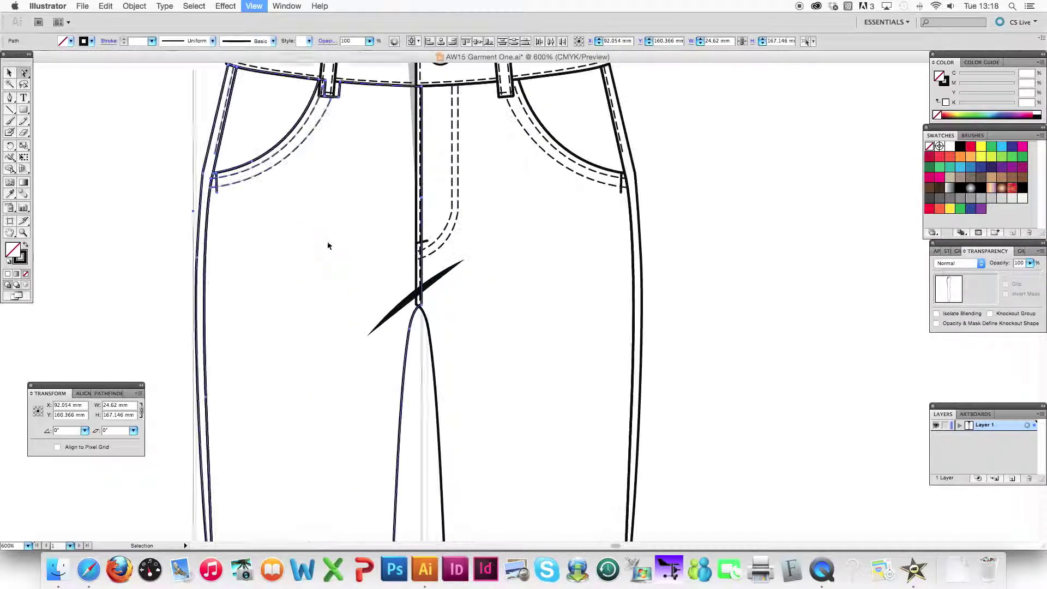
left_click_drag(24, 74, 64, 75)
scroll(129, 164, "up", 2)
scroll(129, 164, "left", 1)
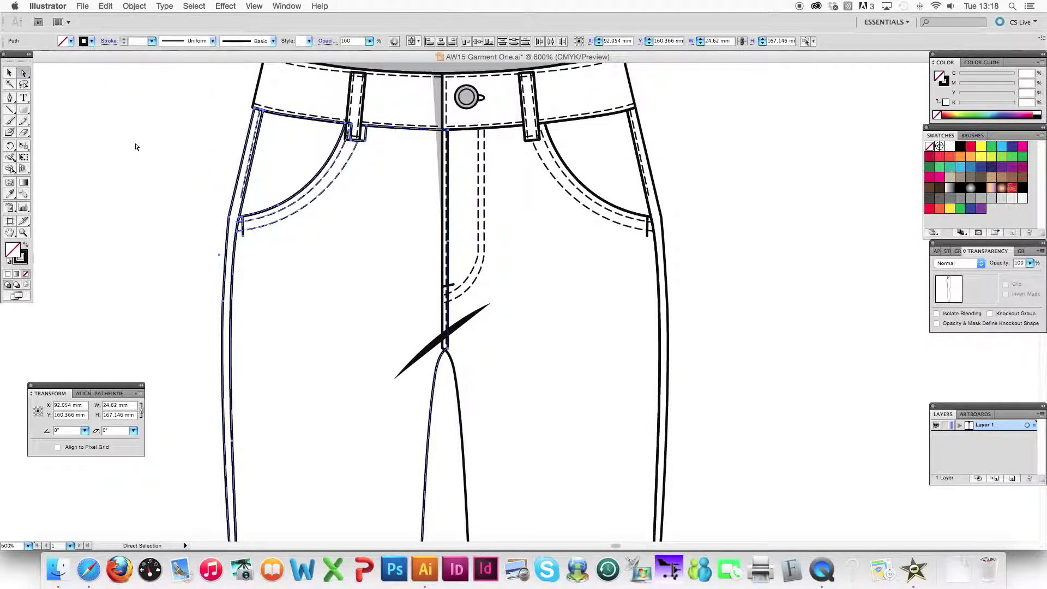
key("Left")
key("ctrl+z")
left_click_drag(261, 112, 262, 112)
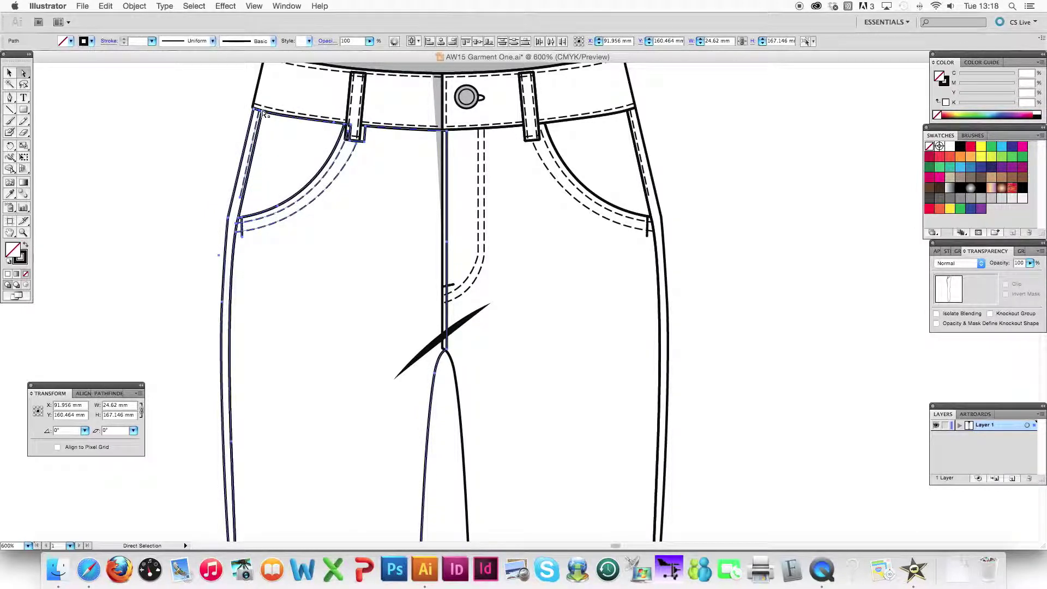
Move the mirrored leg's centre-front seam anchors onto the centre line and slightly adjust its inner-leg anchor just below the crotch
left_click(448, 148)
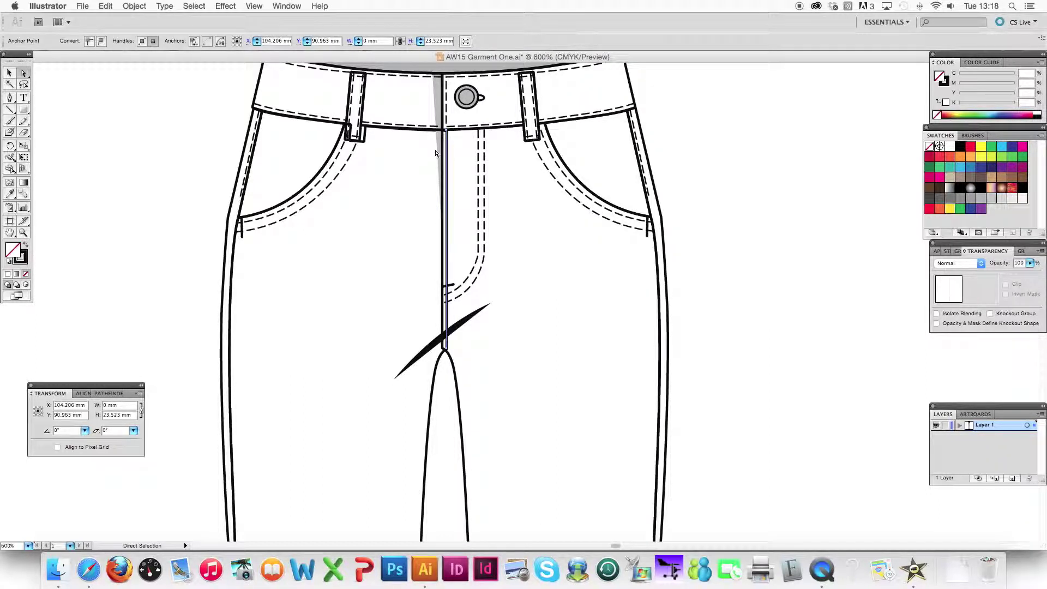
left_click(449, 258)
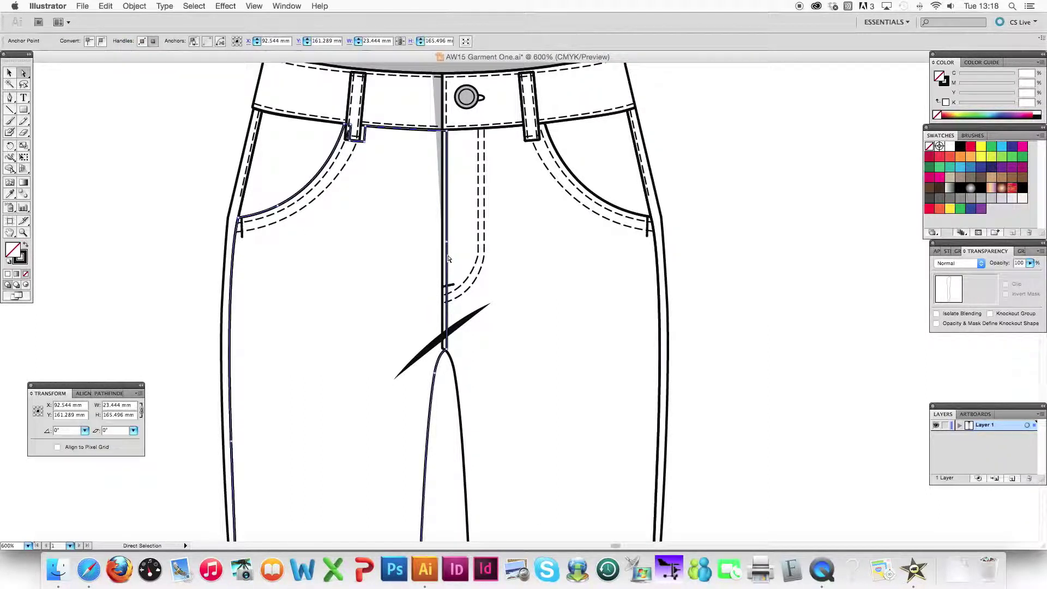
left_click(447, 350)
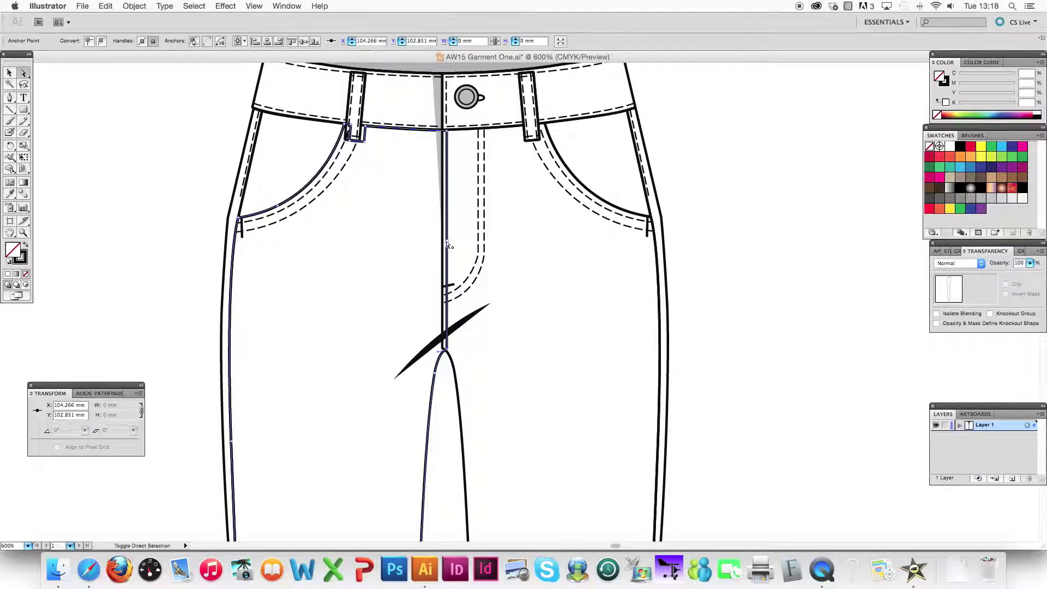
left_click(446, 129, "shift")
left_click_drag(447, 133, 441, 132)
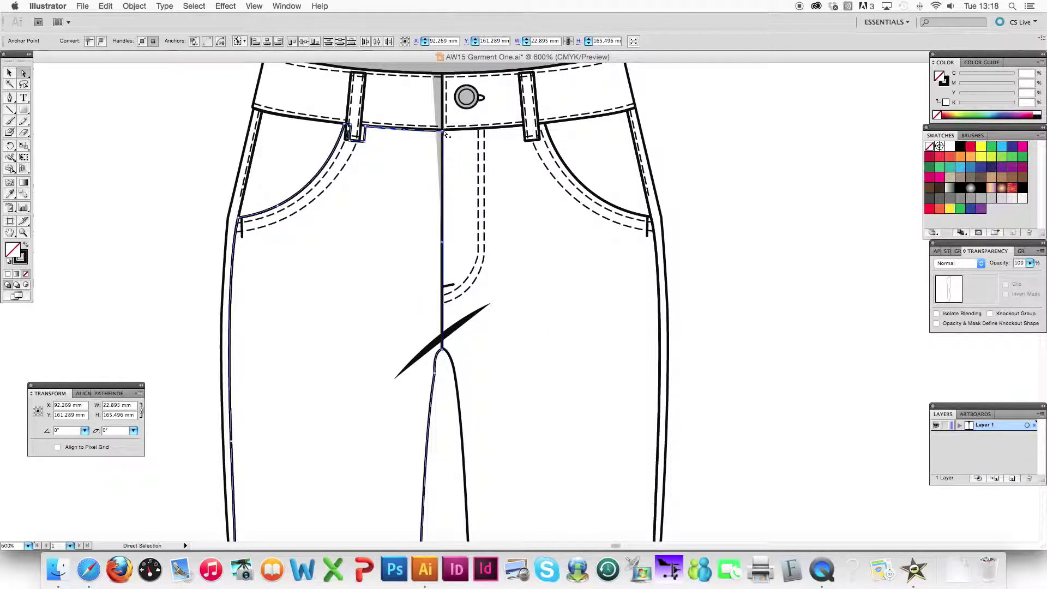
left_click_drag(433, 375, 432, 374)
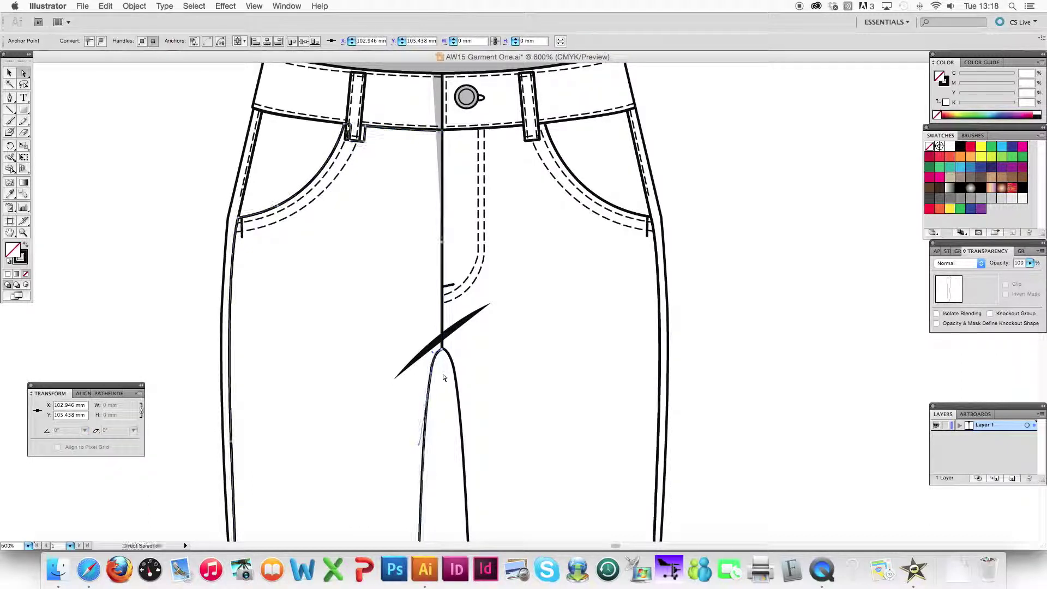
left_click(437, 330)
Nudge the inner-seam anchor points above the knee on both legs slightly outward to widen the gap between the legs
key("super+minus")
key("super+minus")
key("super+minus")
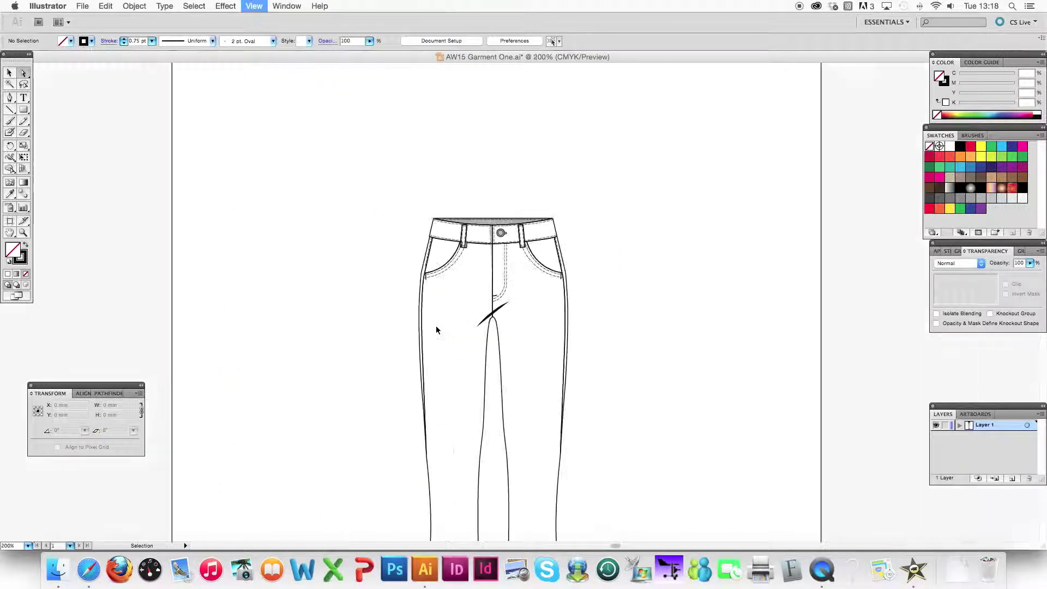
key("super+minus")
scroll(461, 205, "down", 3)
left_click_drag(461, 206, 459, 205)
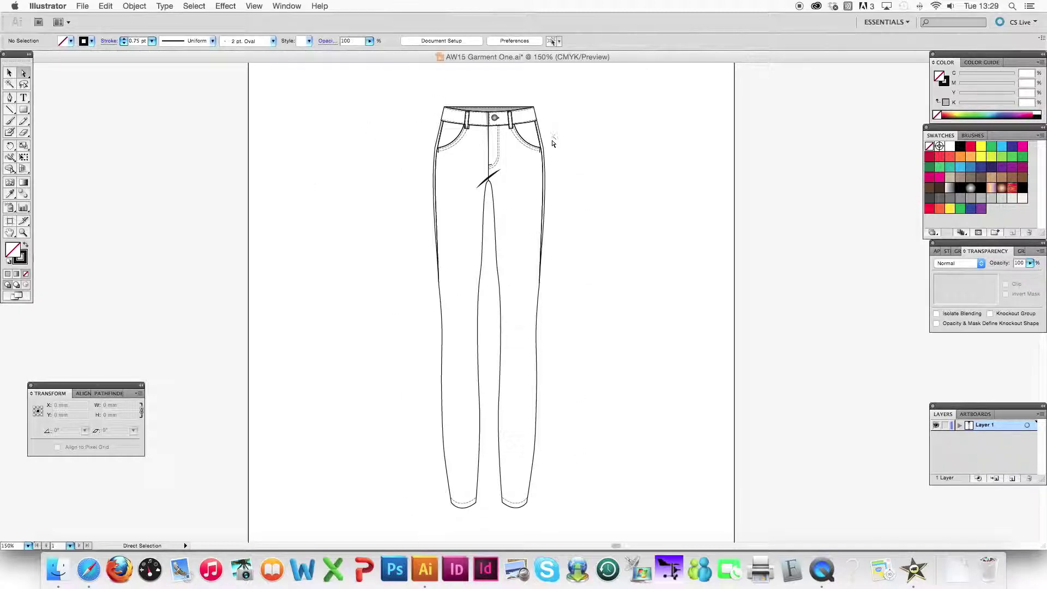
left_click(497, 266)
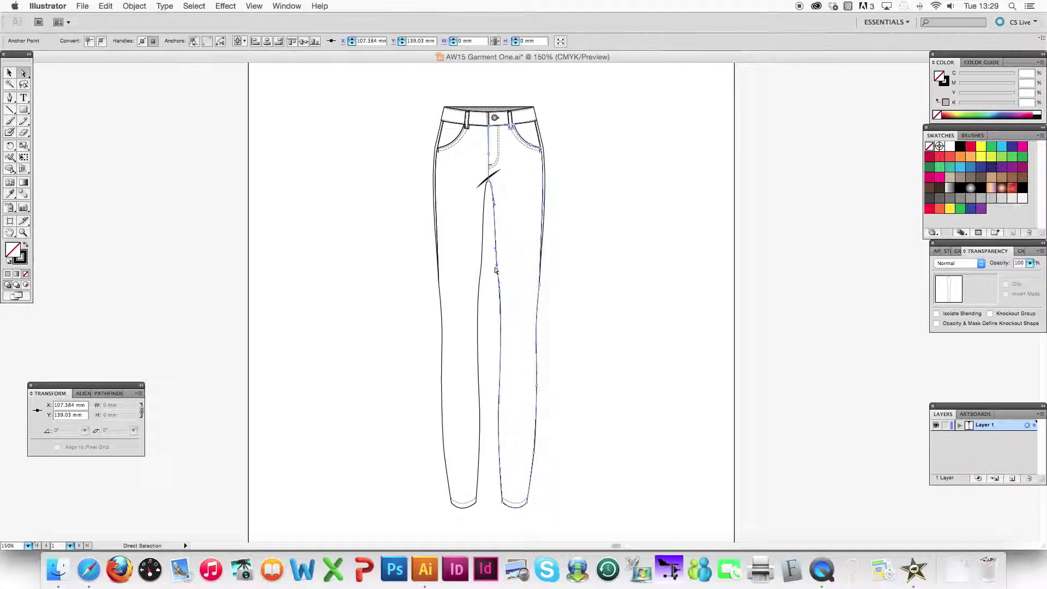
key("Right")
key("Right")
left_click(481, 263)
left_click(481, 264)
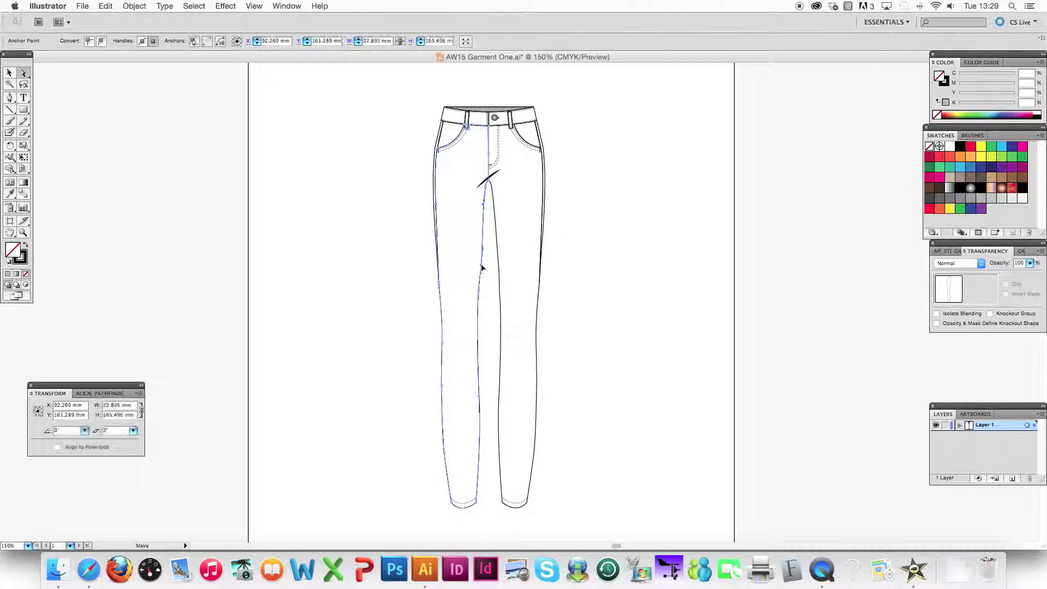
key("Left")
key("Left")
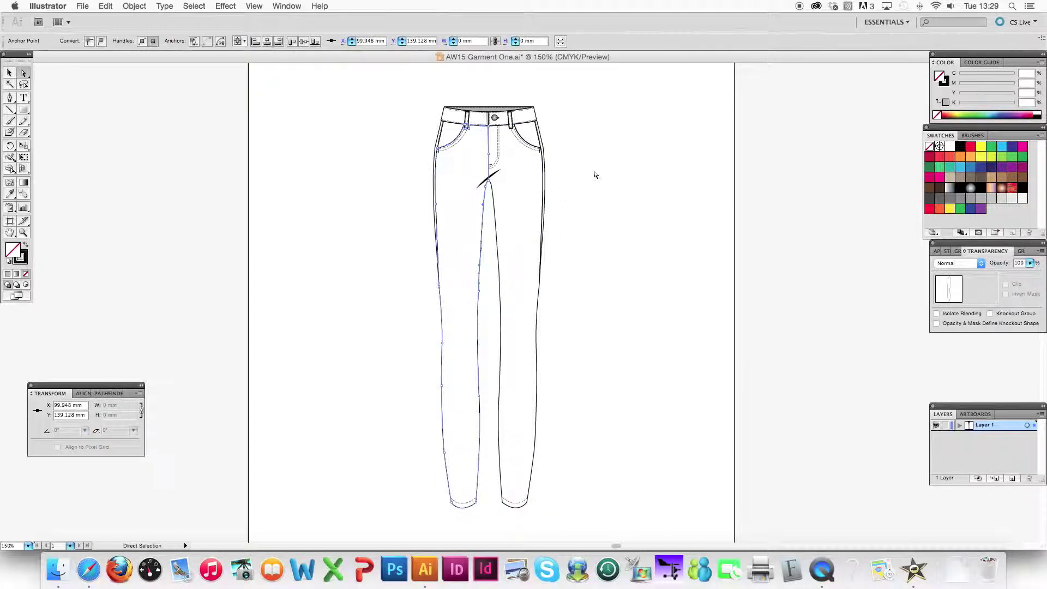
left_click(596, 175)
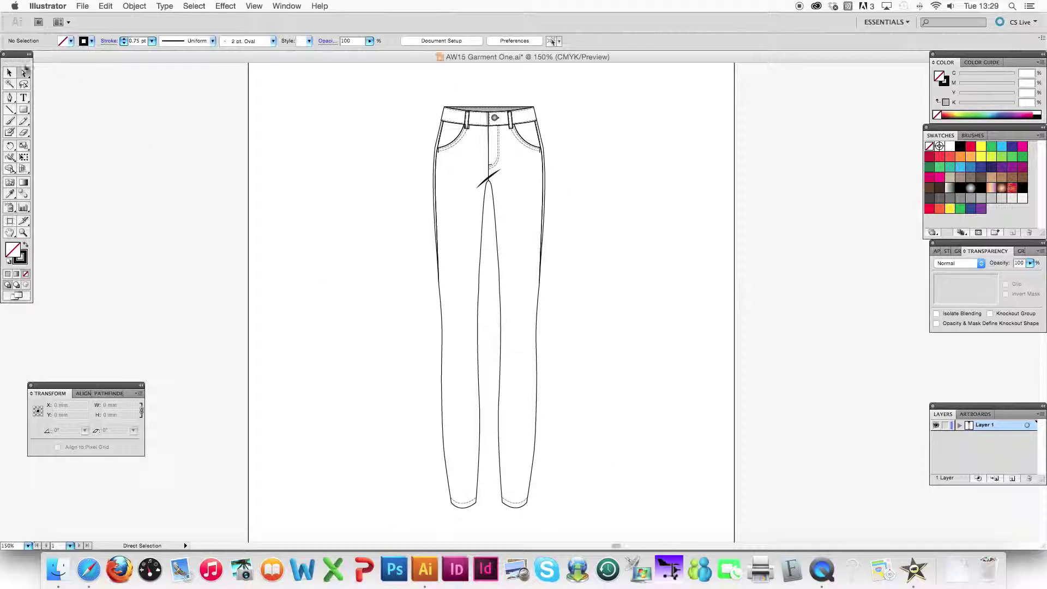
Shorten both trouser legs by raising the hems and lower-calf anchor points together by about 4.5 mm
left_click(24, 75)
left_click_drag(589, 525, 419, 457)
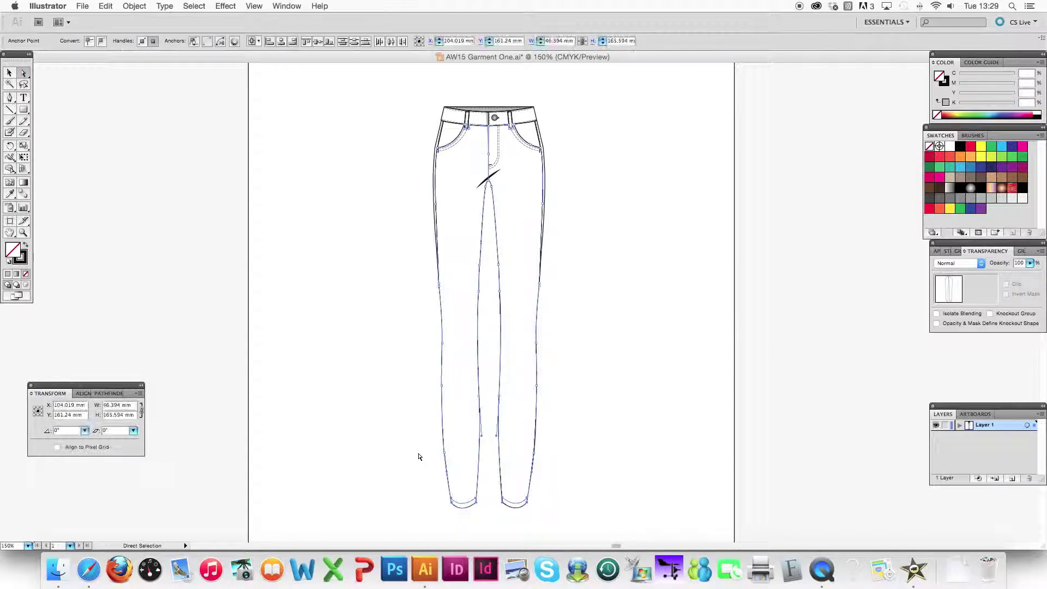
left_click_drag(586, 520, 415, 440)
key("Up")
key("Up")
key("Up")
key("Up")
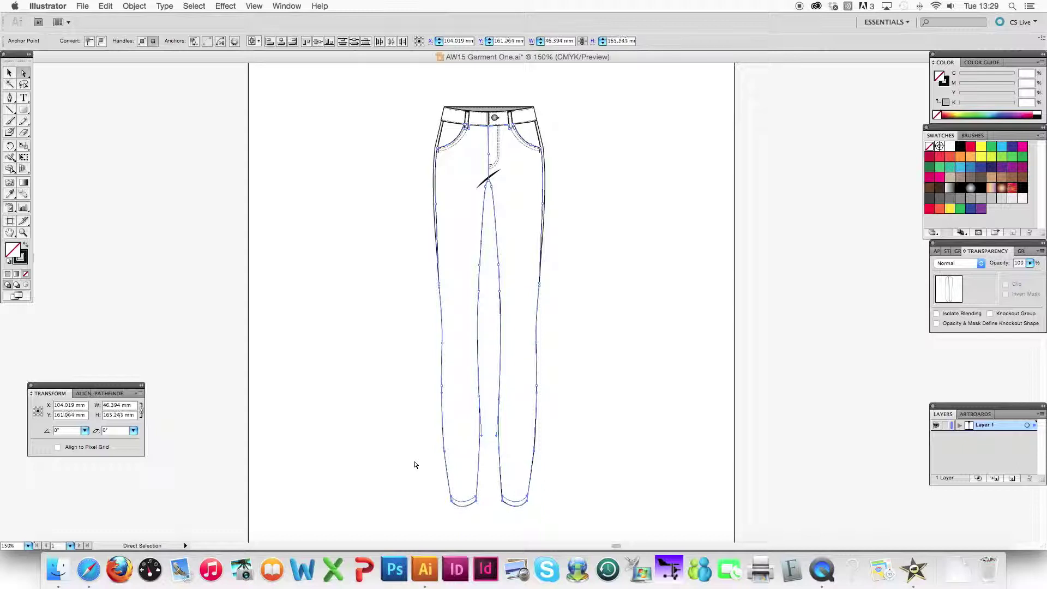
key("Up")
key("Up")
key("Up")
key("Up")
key("Up")
key("Up")
key("Up")
key("Up")
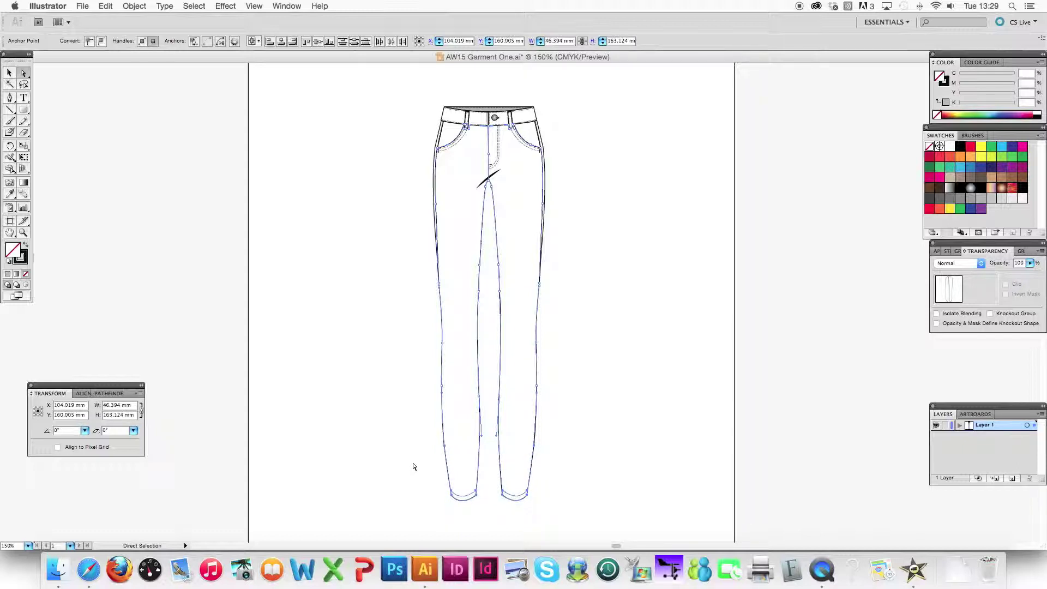
key("Up")
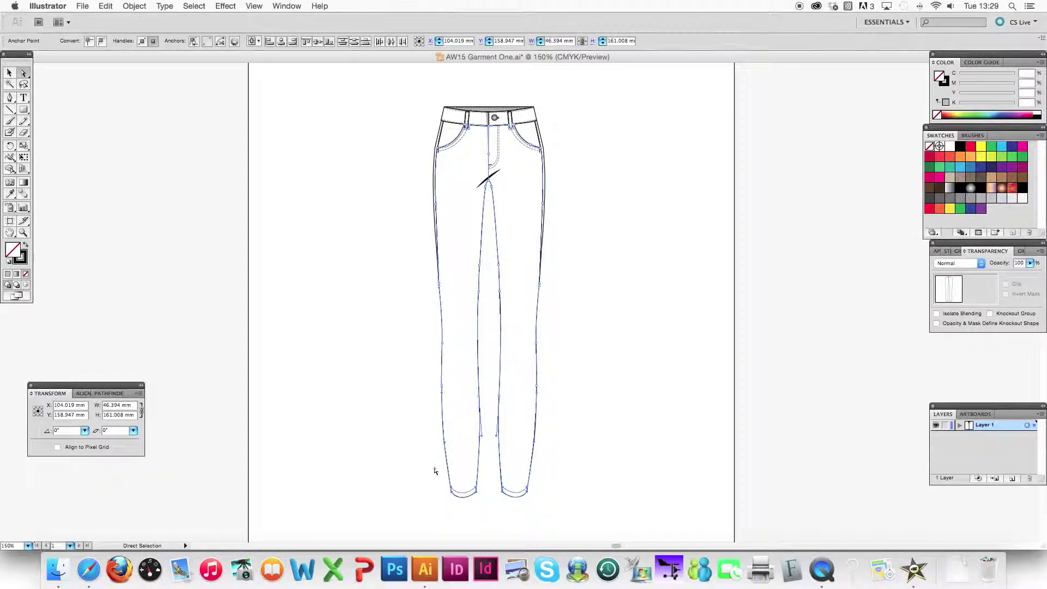
Shorten both legs further by raising all anchor points from the knee down to the hems by about 4 mm
left_click_drag(631, 505, 395, 326)
key("Up")
key("Up")
key("Up")
key("Up")
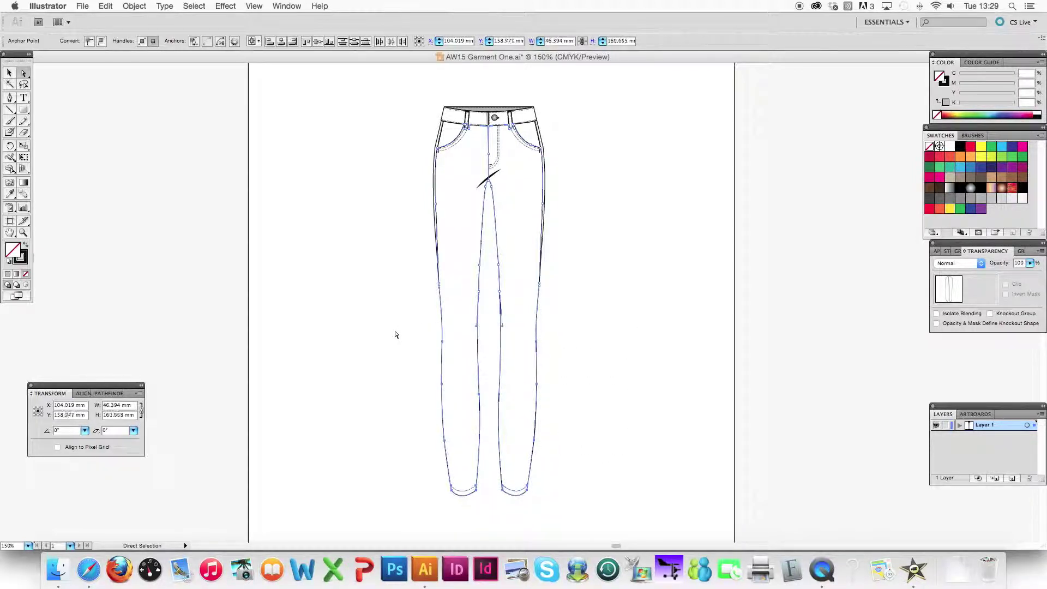
key("Up")
key("Up")
key("Up")
key("Up")
key("Up")
key("Up")
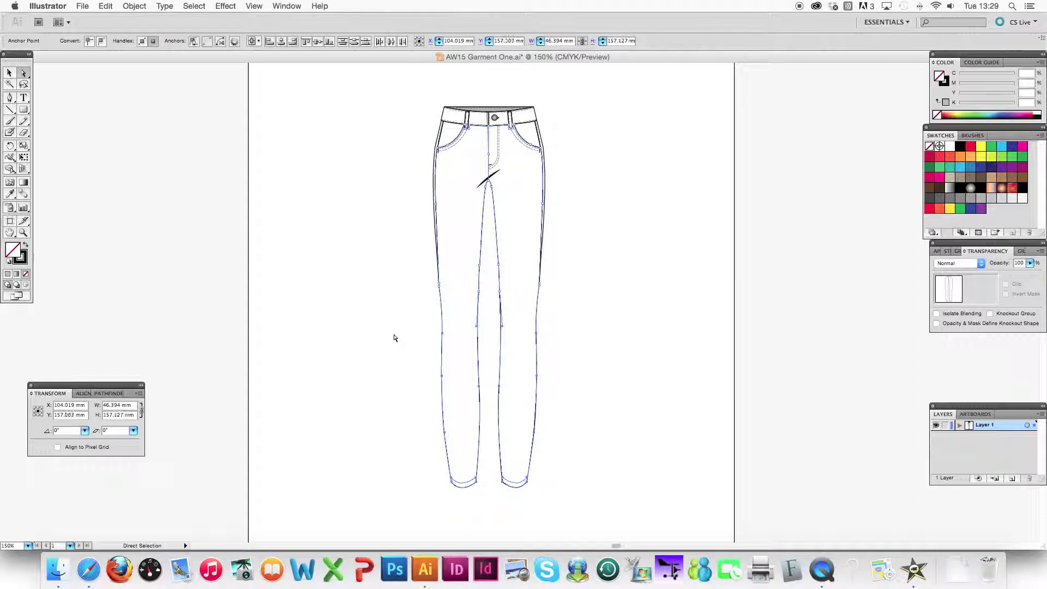
Raise all leg anchor points from the mid-thigh down to the hems to shorten the upper part of both legs
left_click_drag(588, 496, 416, 249)
key("Up")
key("Up")
key("Up")
key("Up")
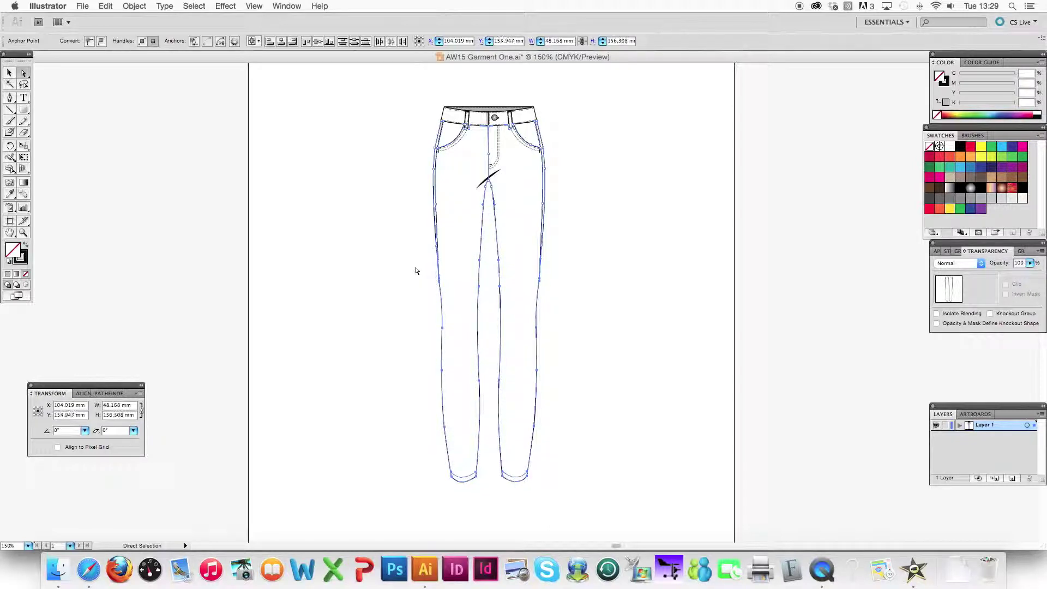
key("Up")
key("Up")
key("Up")
key("Up")
key("Up")
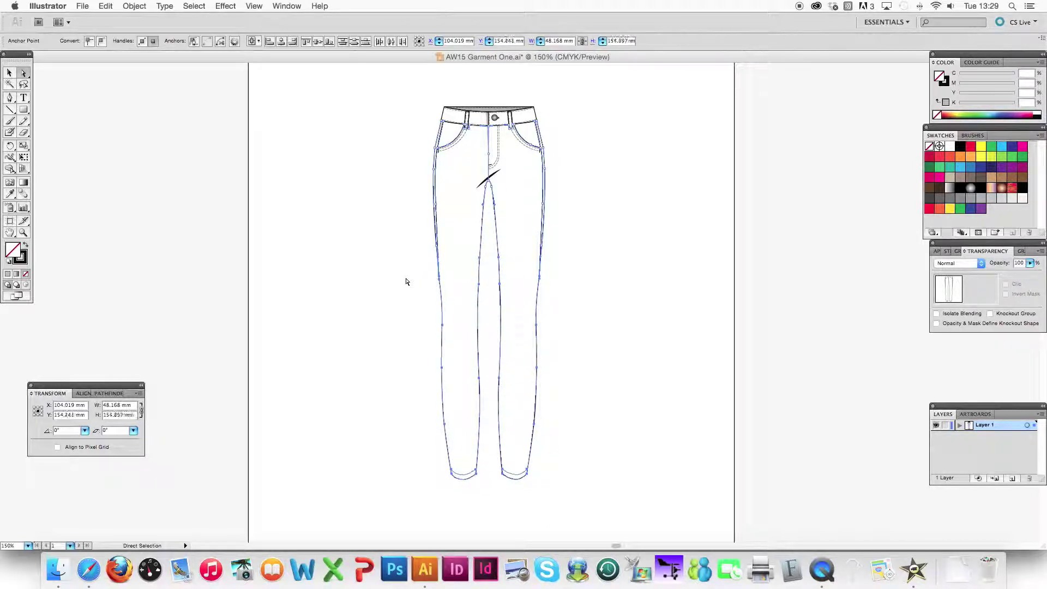
left_click(402, 285)
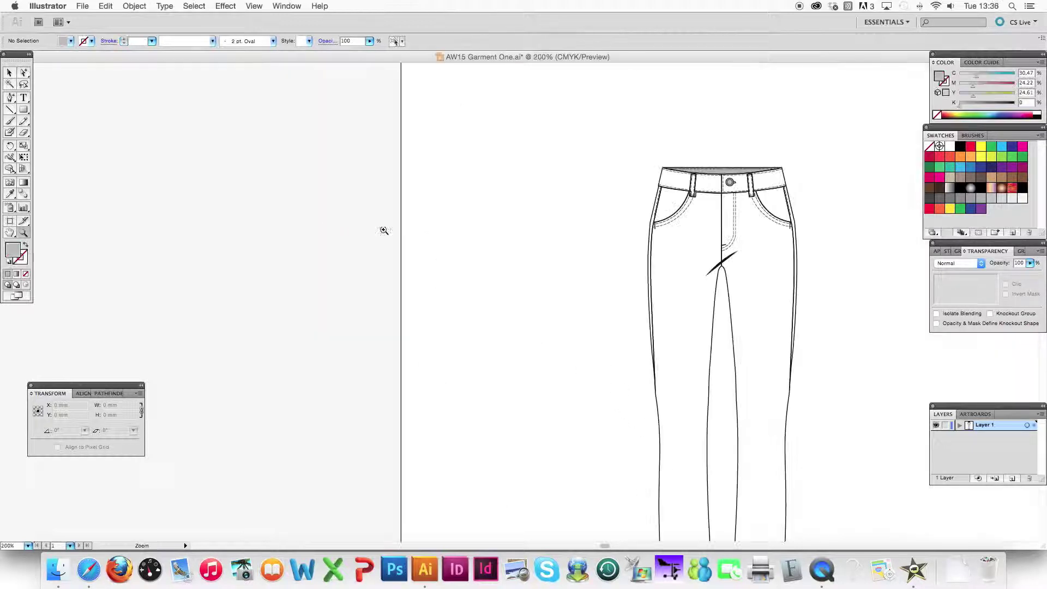
Move the left belt loop outline and its stitching slightly inward along the waistband, towards the centre front
scroll(458, 168, "right", 5)
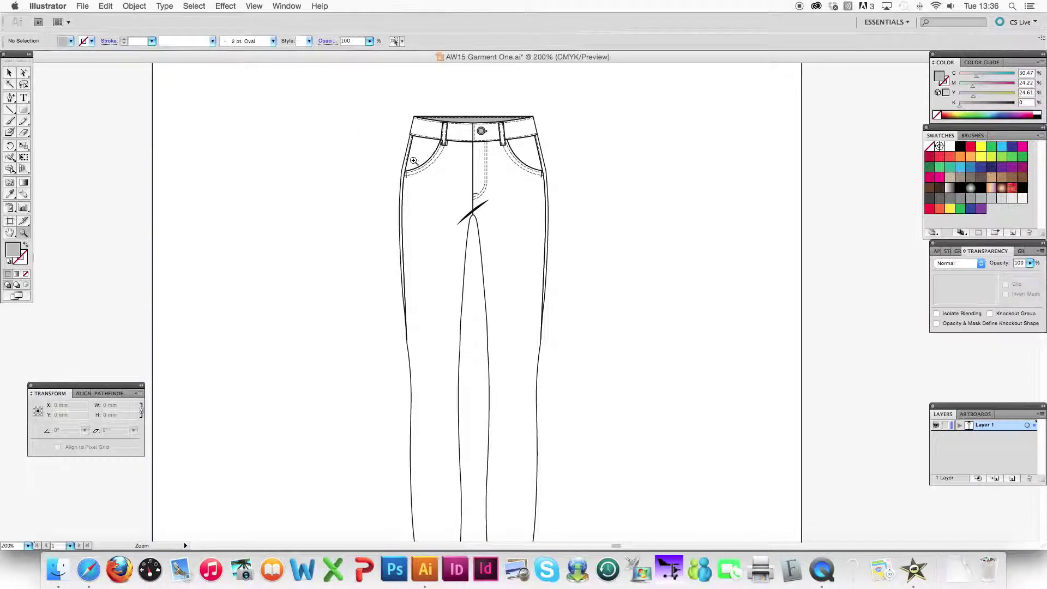
left_click_drag(359, 91, 601, 241)
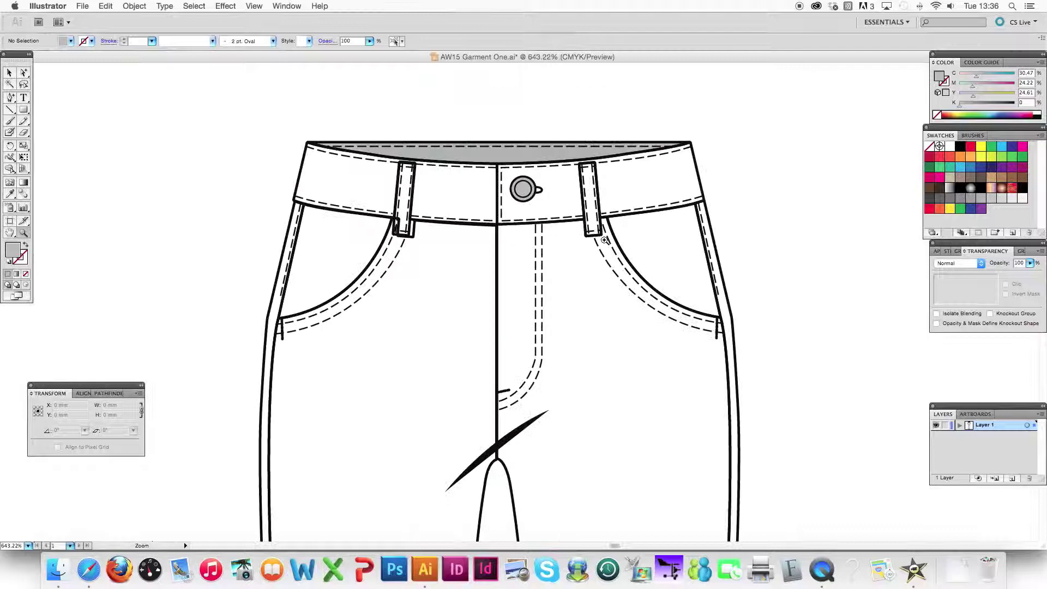
left_click_drag(136, 91, 747, 423)
left_click(23, 73)
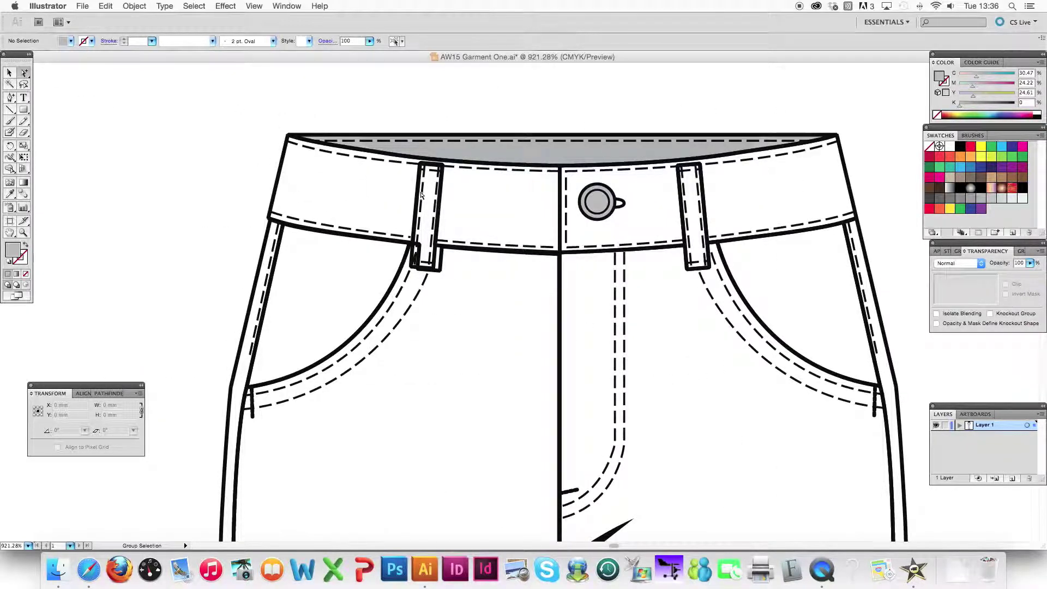
left_click(420, 224)
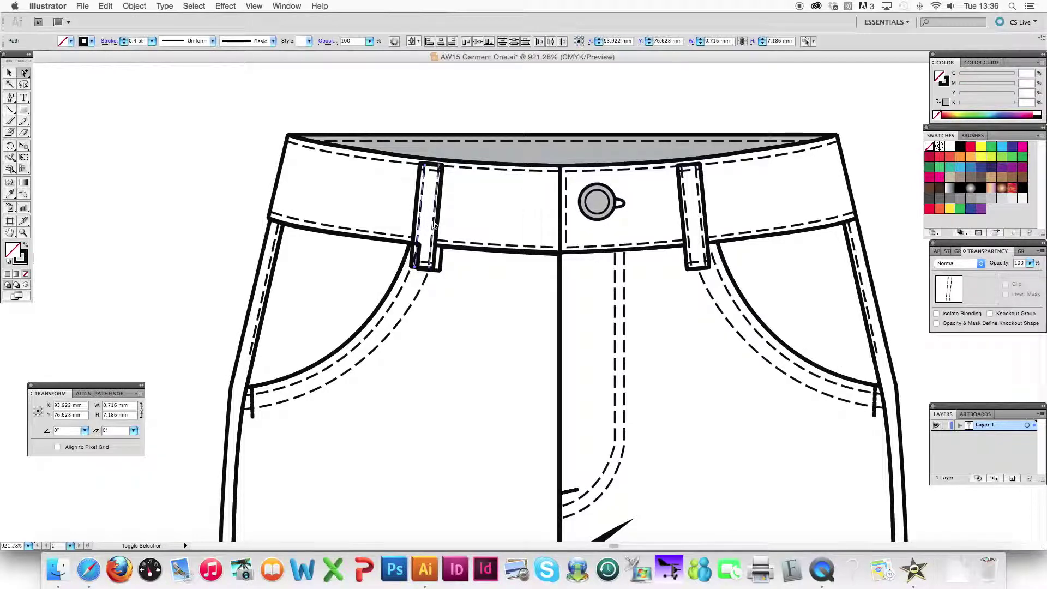
left_click(438, 223)
key("super+equal")
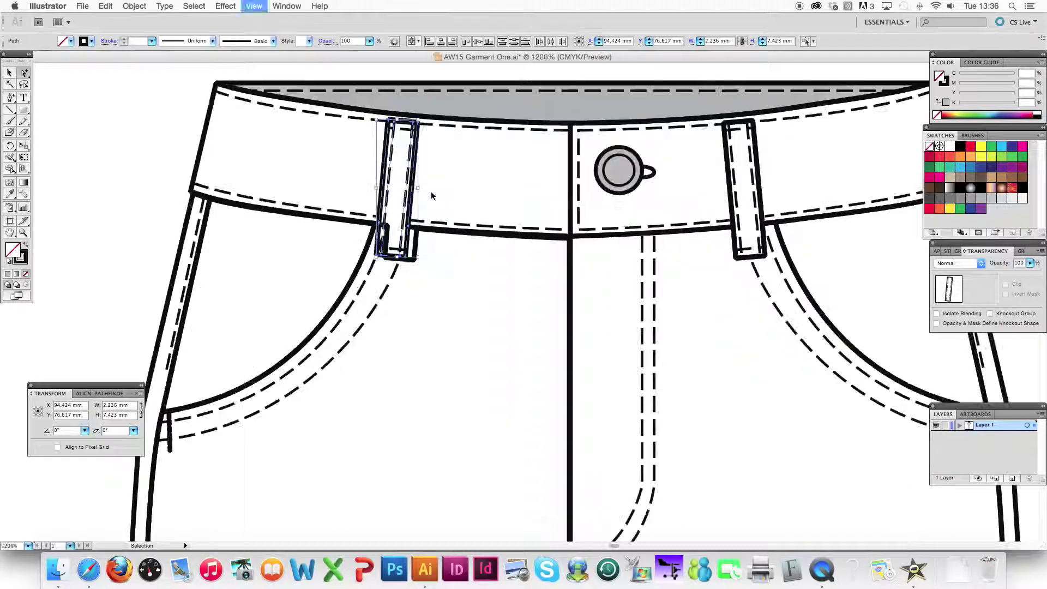
left_click_drag(432, 194, 467, 298)
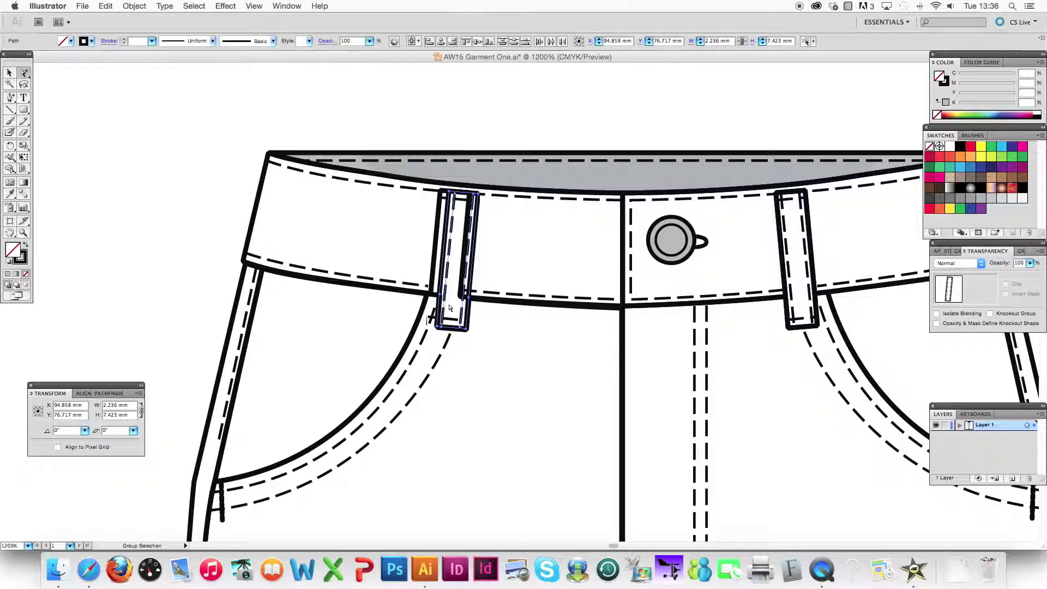
Delete the anchor points that form the belt-loop notch in the left half of the waistband outline
left_click(429, 144)
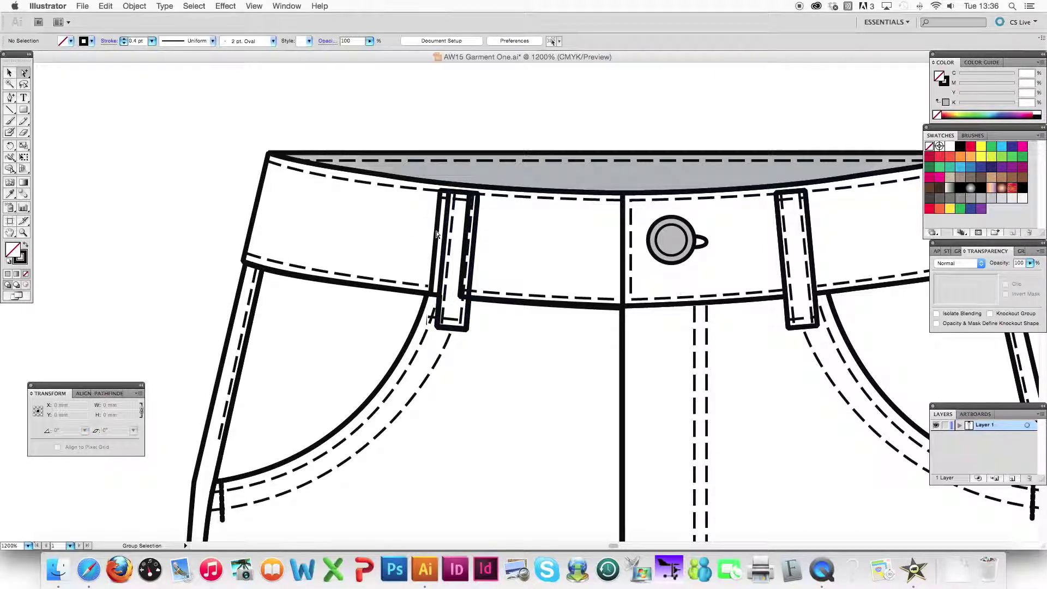
left_click(443, 201)
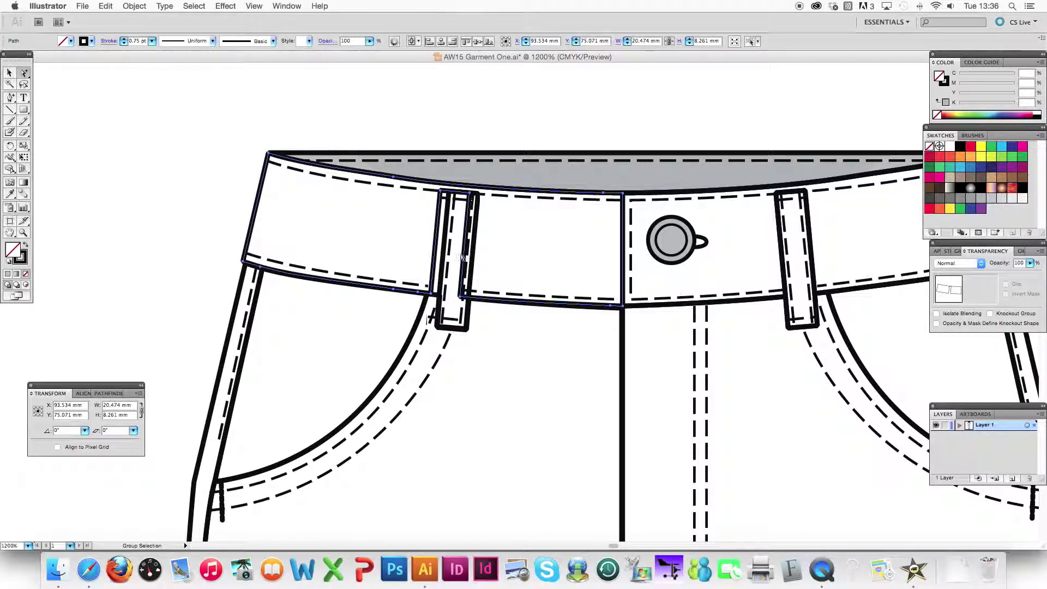
key("super+equal")
key("super+equal")
left_click_drag(168, 154, 249, 222)
left_click_drag(10, 99, 64, 125)
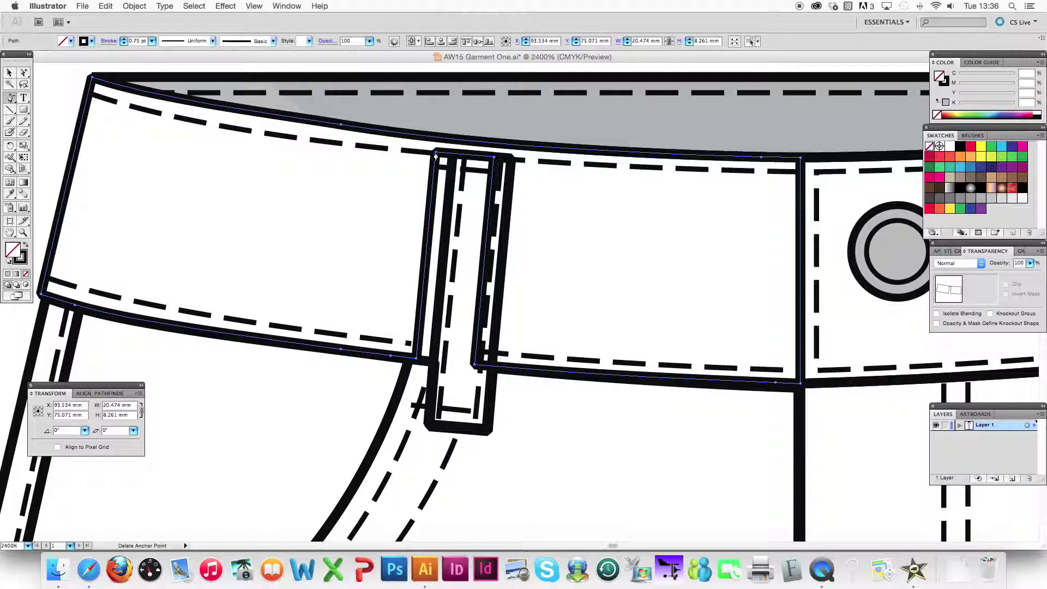
key("super+plus")
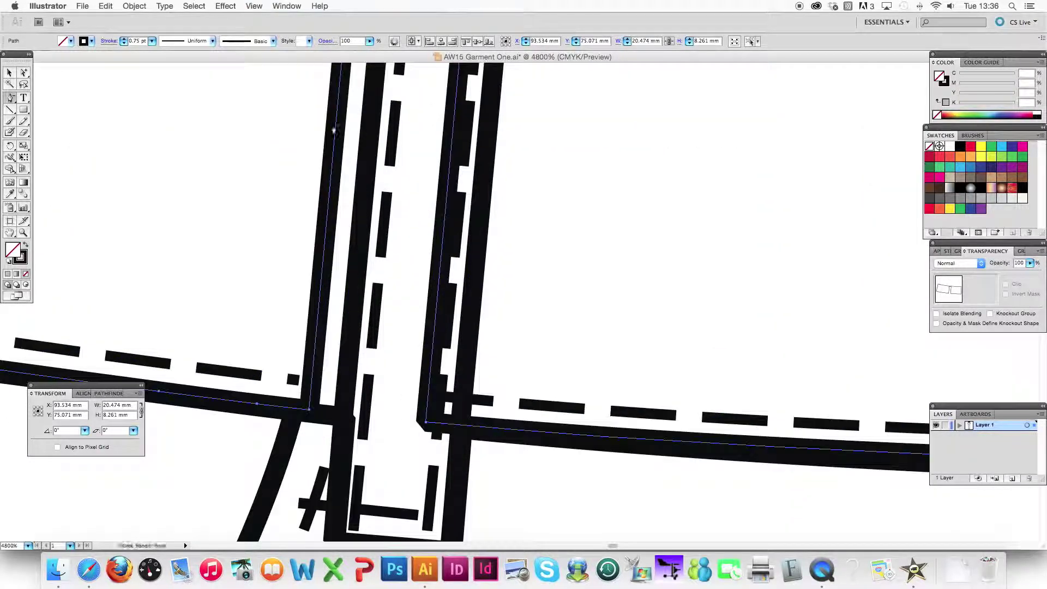
left_click_drag(355, 93, 360, 245)
left_click(364, 158)
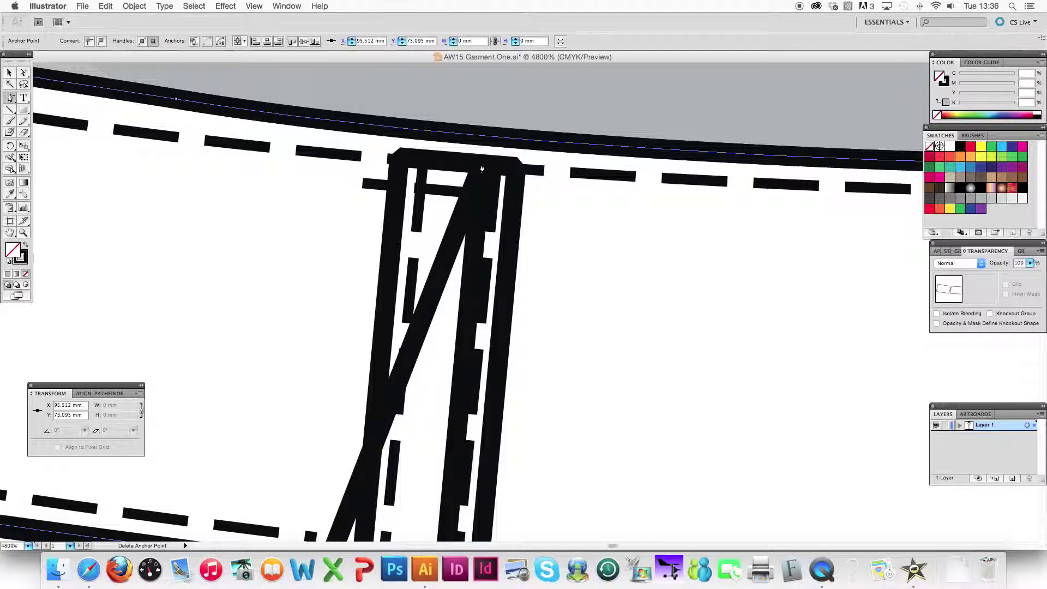
key("super+z")
key("super+minus")
key("super+minus")
key("super+minus")
key("super+minus")
left_click_drag(566, 325, 444, 219)
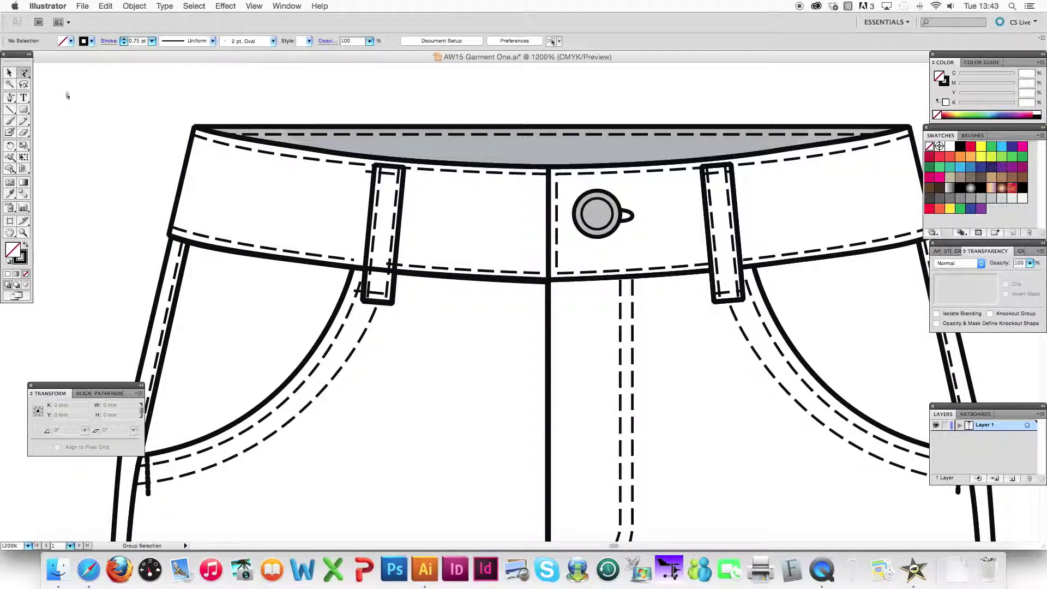
Fill the left belt loop outline with white
left_click(401, 210)
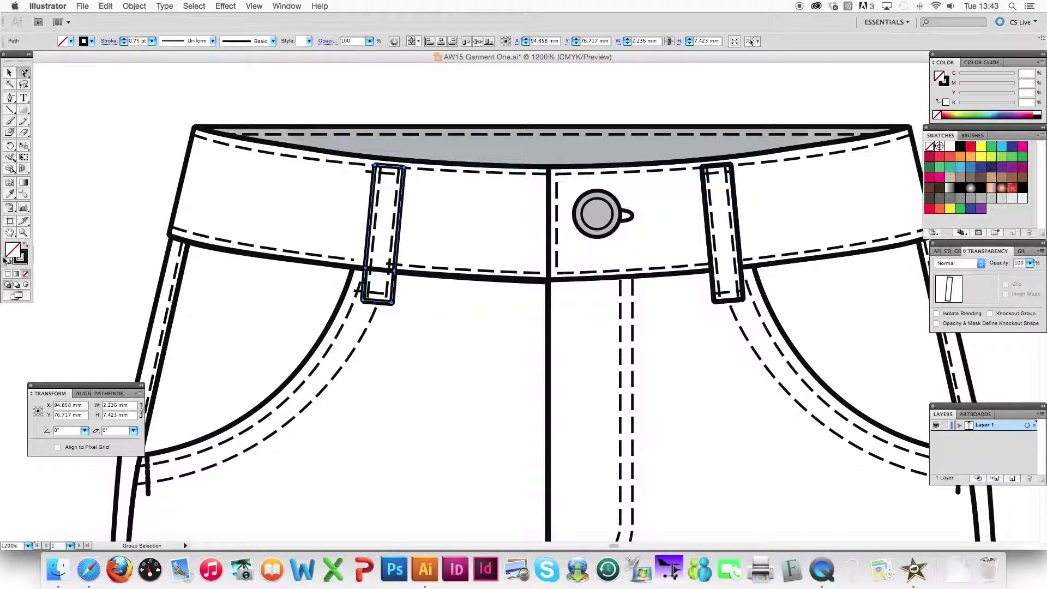
left_click(950, 149)
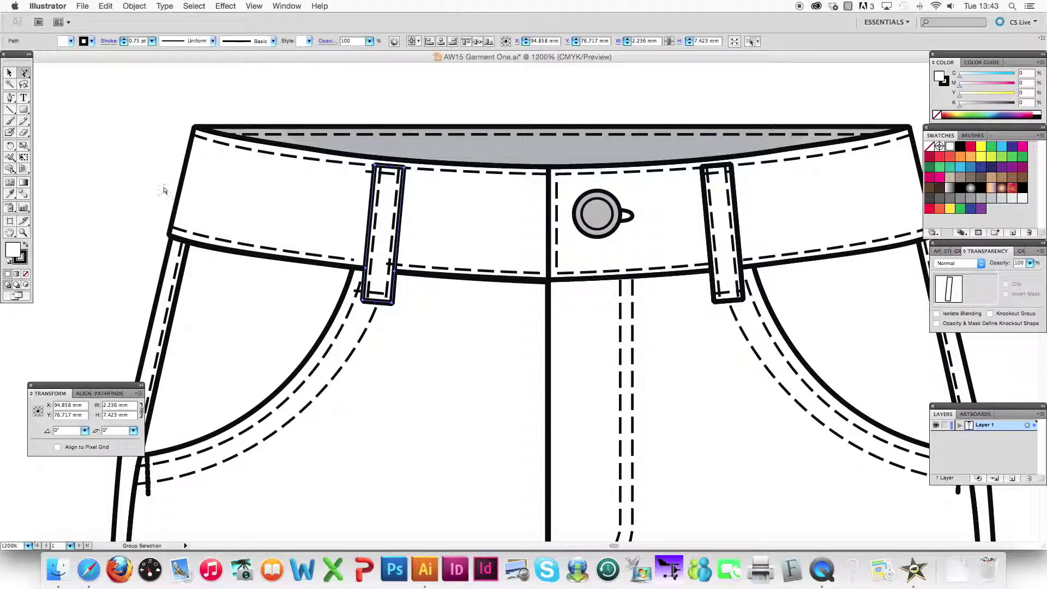
left_click(135, 171)
scroll(159, 174, "left", 3)
scroll(160, 174, "down", 2)
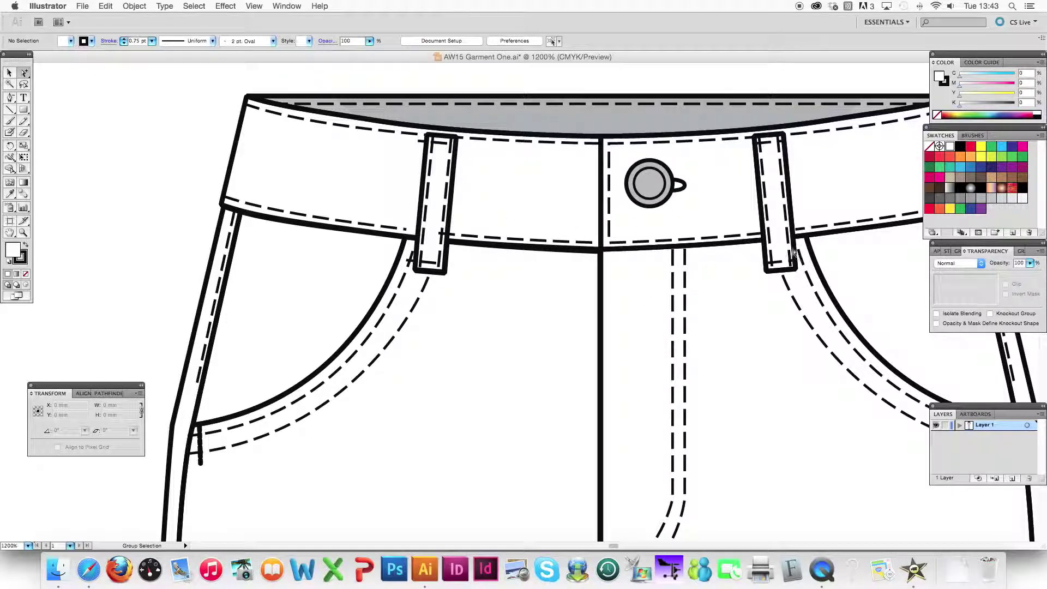
Draw a closed coin pocket shape with the Pen tool inside the left pocket opening, its lower edge following the pocket curve
scroll(284, 306, "down", 2)
scroll(284, 306, "left", 1)
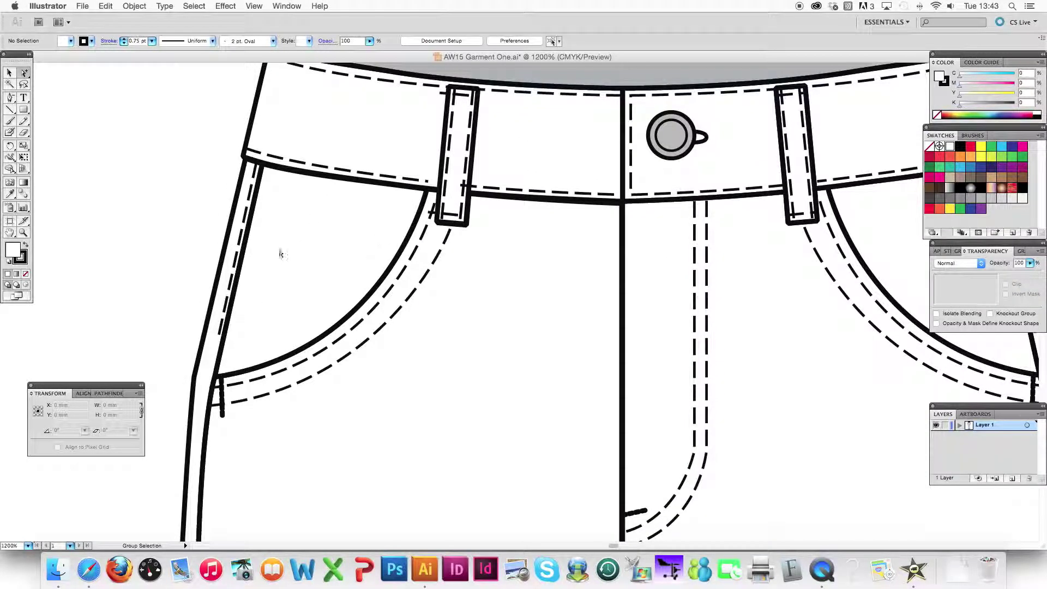
left_click_drag(11, 100, 48, 103)
left_click(406, 240)
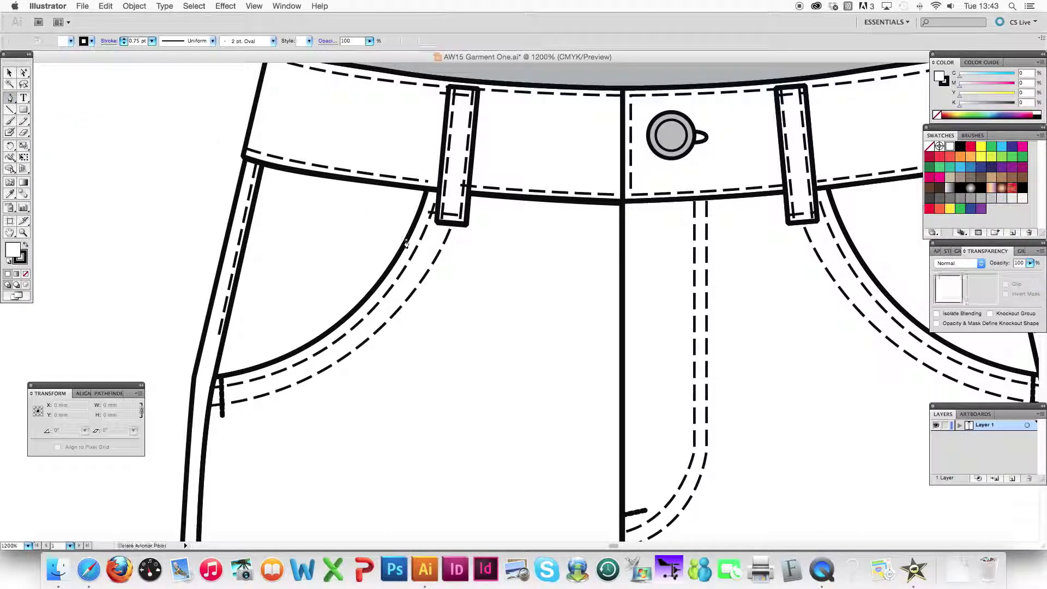
left_click(288, 223)
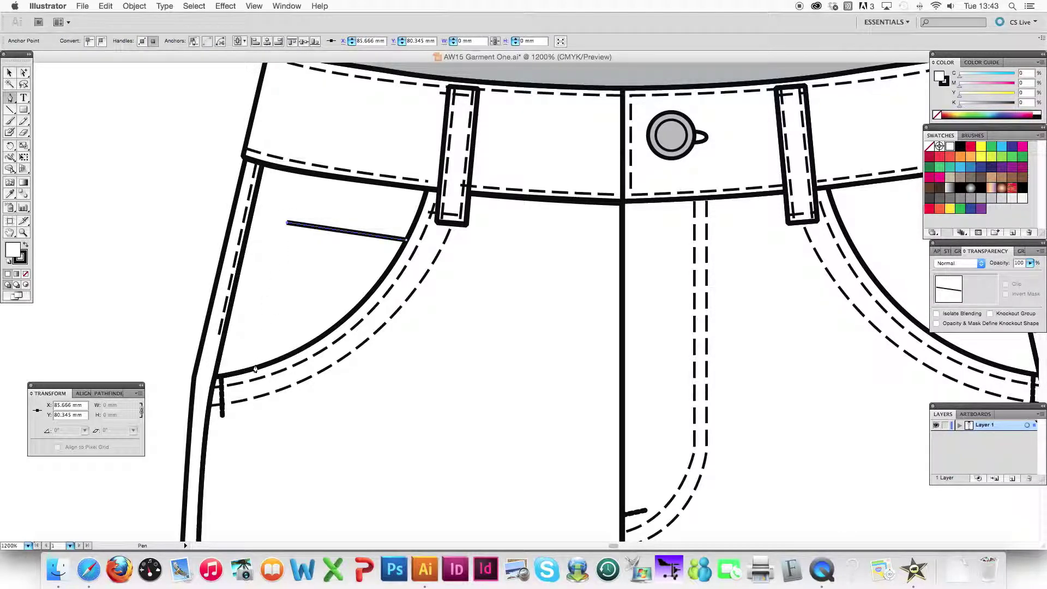
left_click(253, 371)
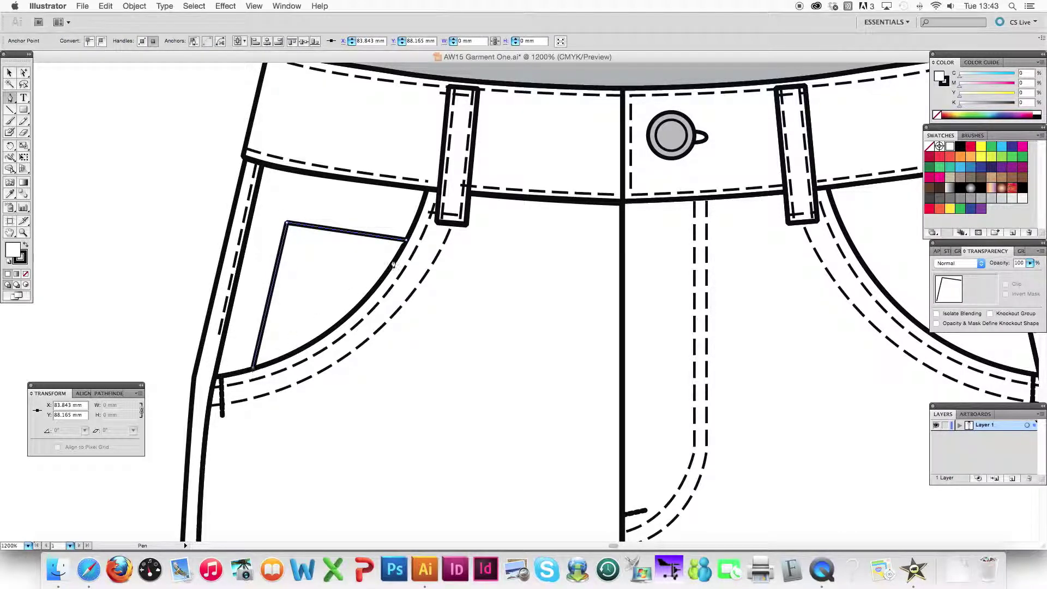
left_click_drag(406, 241, 469, 130)
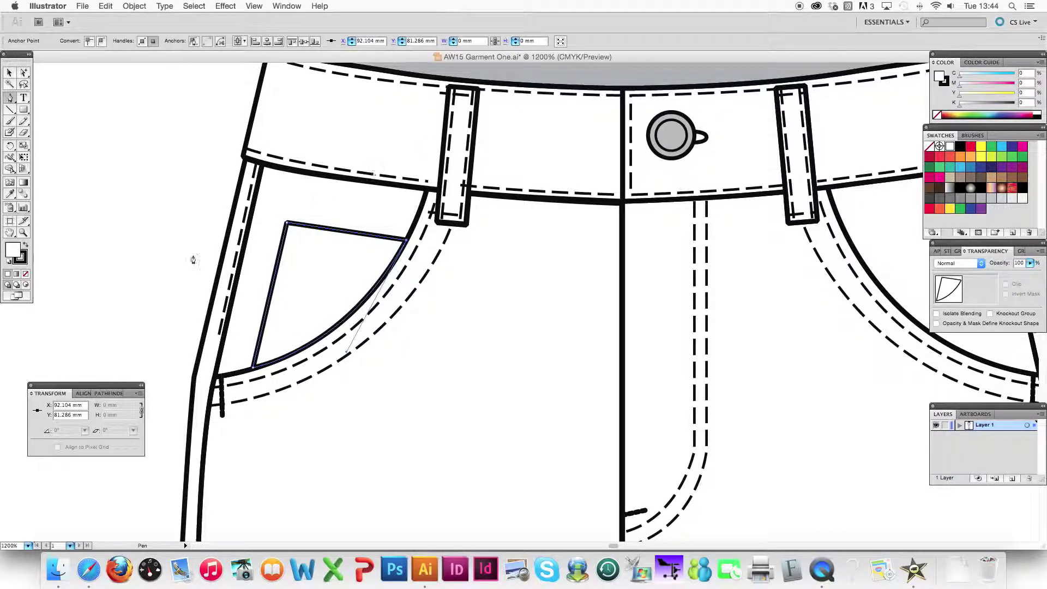
left_click(23, 72)
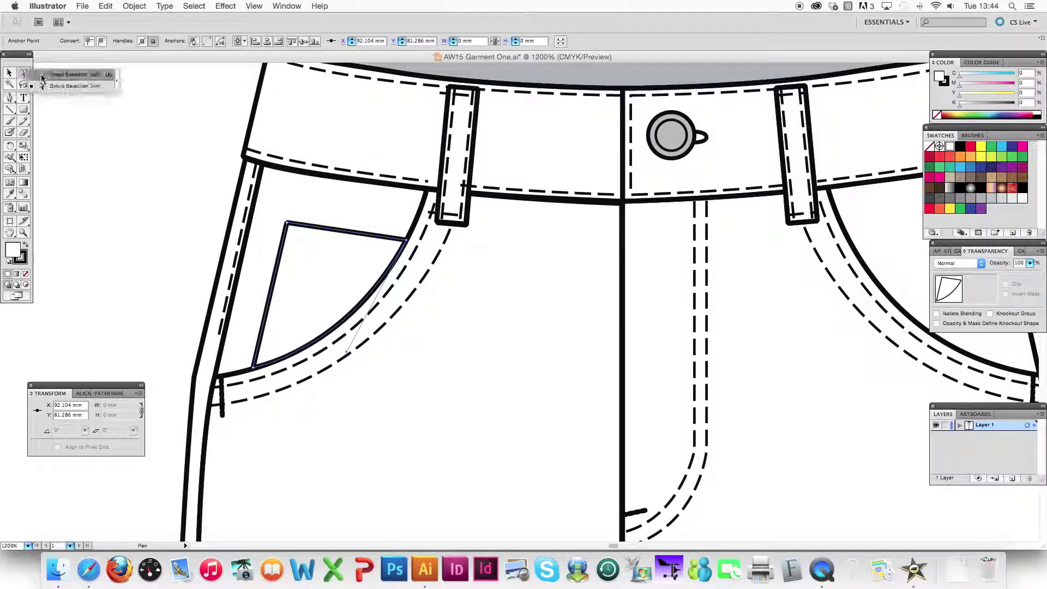
left_click(93, 143)
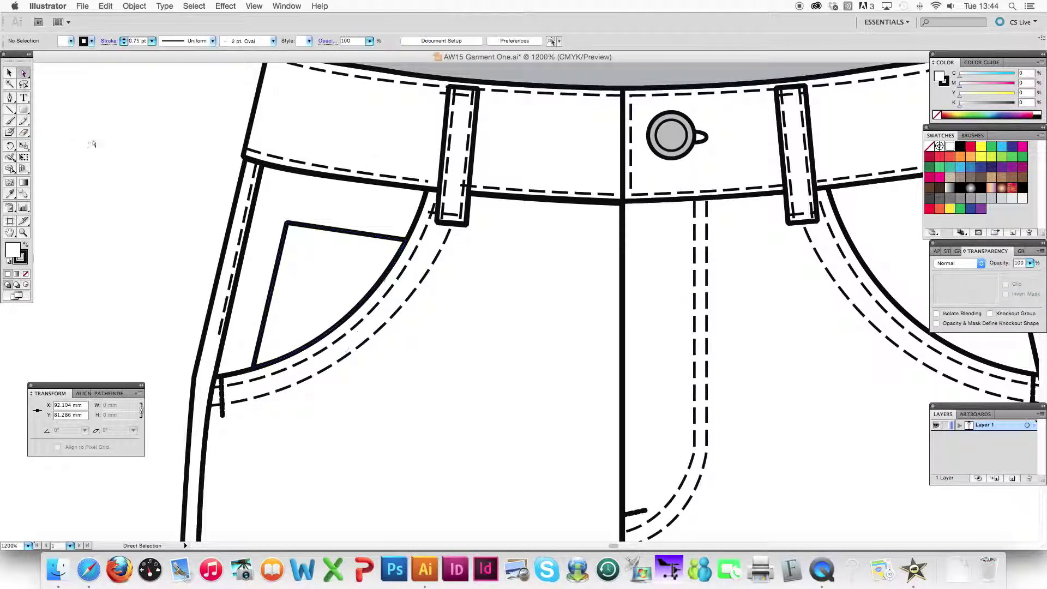
Copy the coin pocket's top edge in place and give the copy the dashed stitch style of the waistband
left_click(324, 227)
key("super+c")
key("super+f")
left_click_drag(323, 228, 320, 238)
key("super+z")
left_click(320, 229)
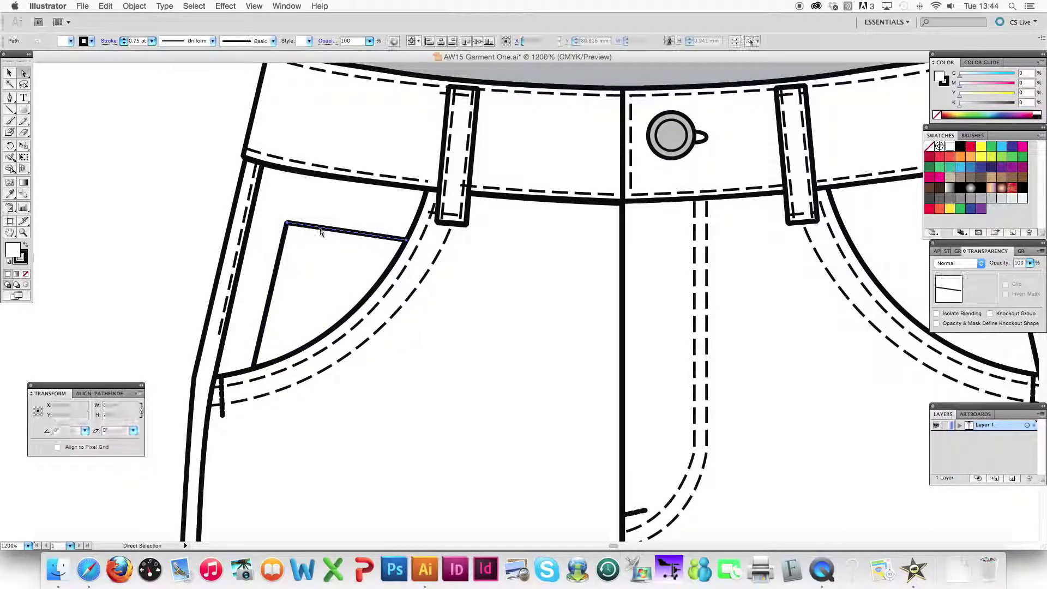
left_click(10, 193)
left_click(279, 155)
left_click_drag(23, 72, 38, 73)
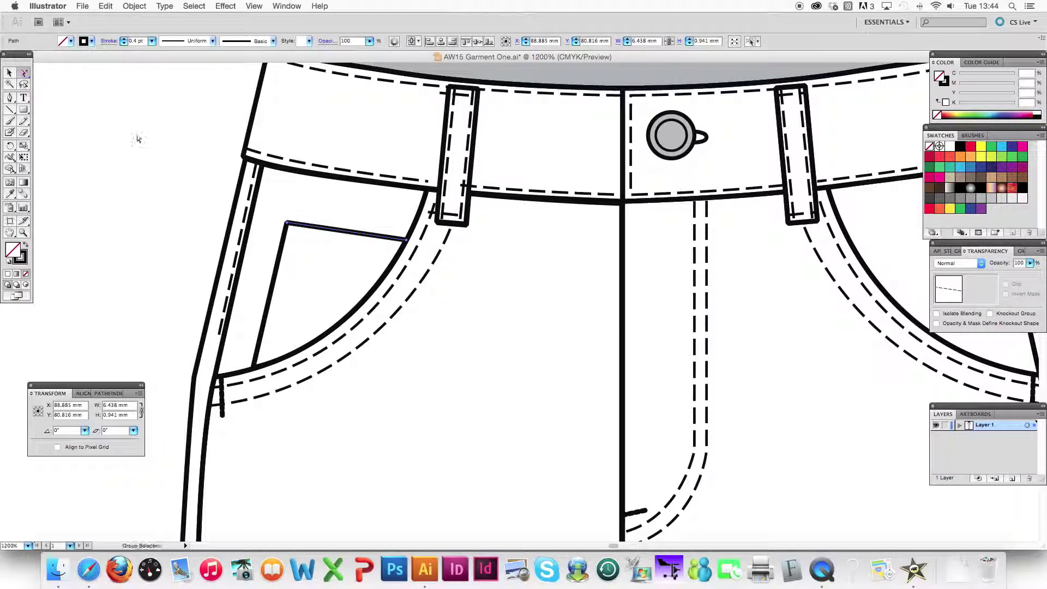
Place two parallel rows of the dashed stitching below the coin pocket's top edge and adjust their ends to fit within the pocket
left_click_drag(310, 228, 308, 239)
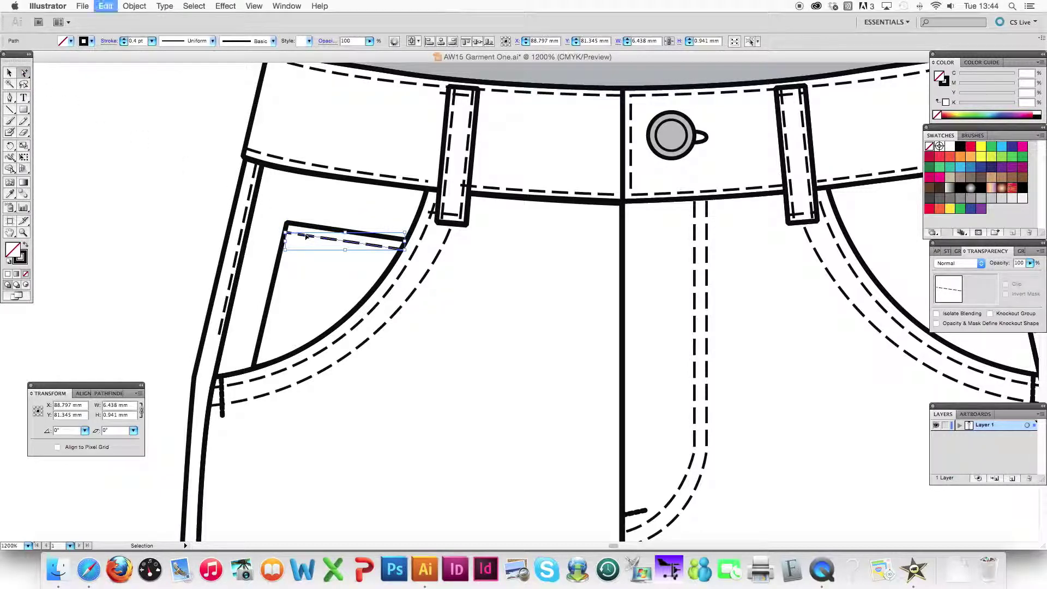
left_click_drag(303, 234, 305, 251)
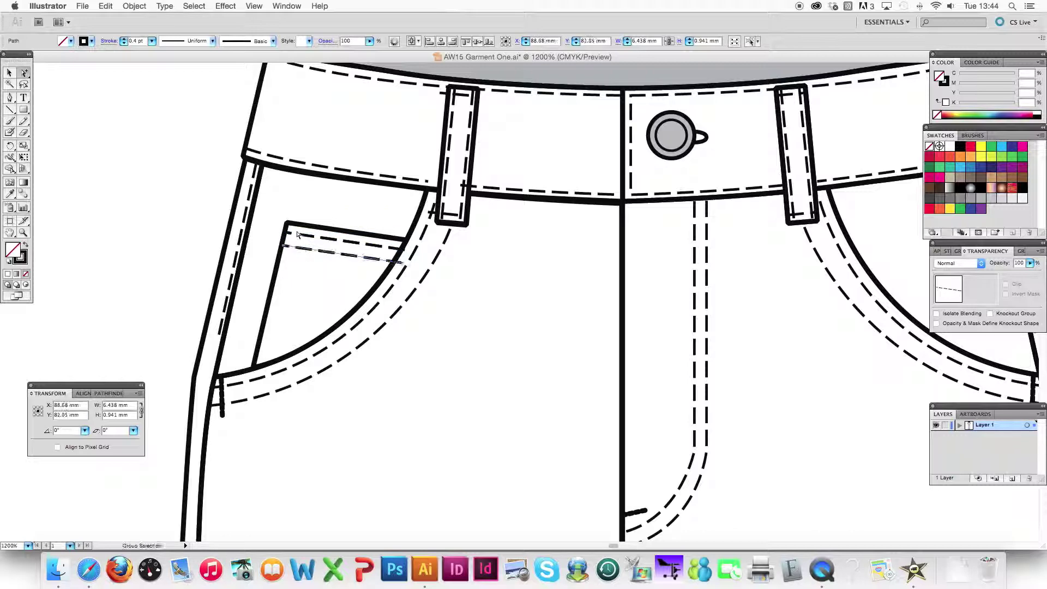
left_click(24, 73)
left_click(297, 217)
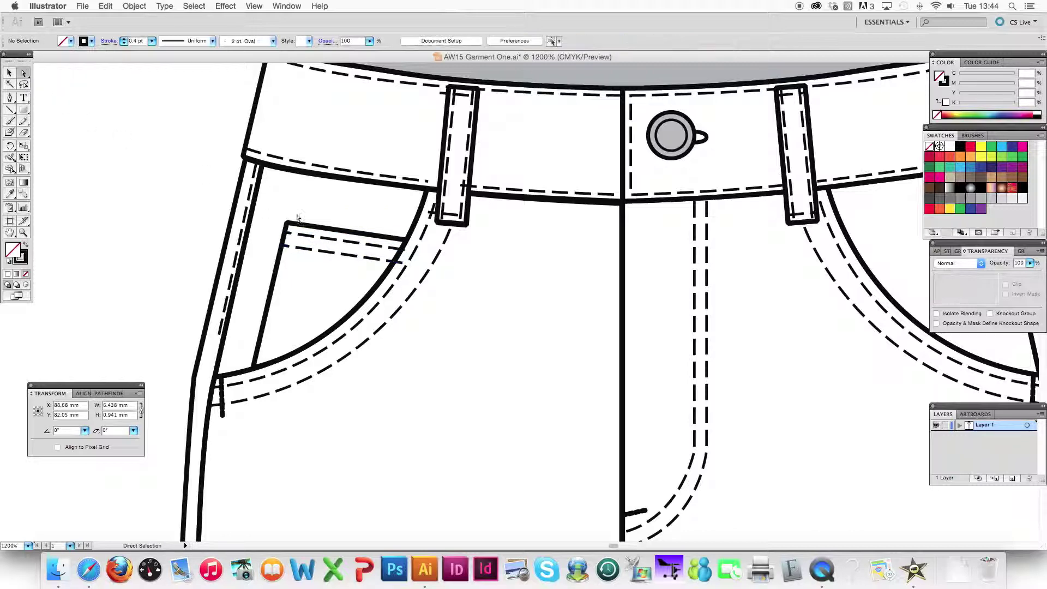
left_click(401, 259)
left_click_drag(405, 250, 402, 251)
left_click(282, 274)
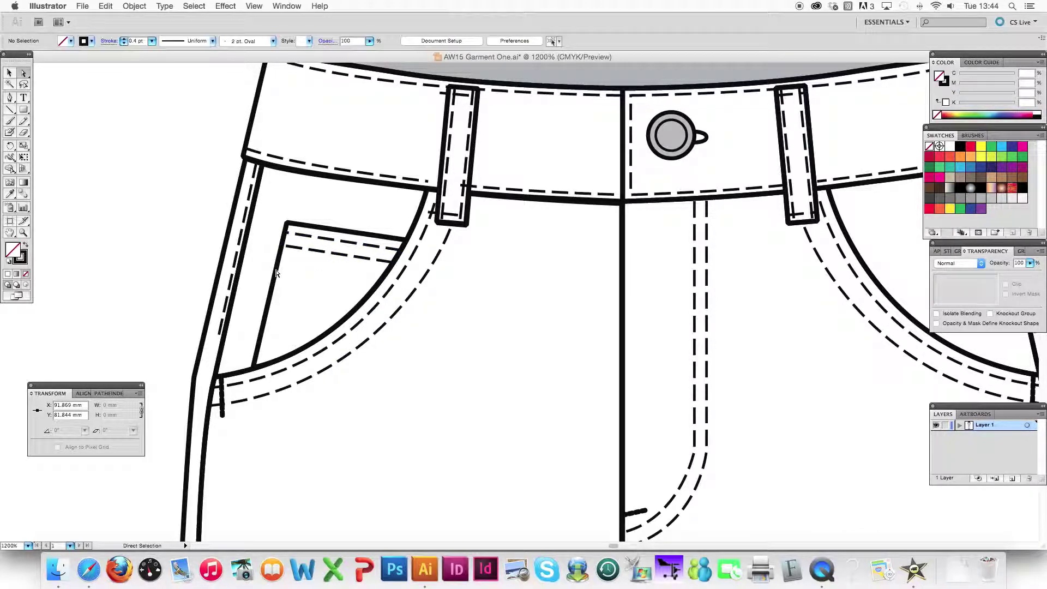
Offset a copy of the coin pocket's straight side edge inward and give it the dashed stitch style
left_click(283, 274)
left_click_drag(282, 276, 284, 277)
left_click(10, 194)
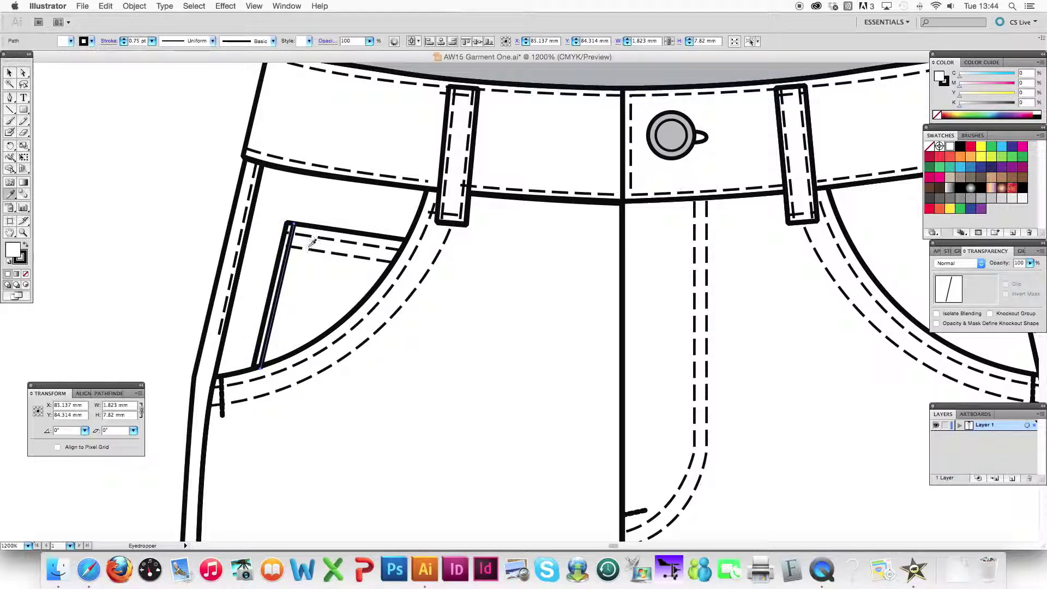
left_click(302, 244)
Draw a rivet circle about 1.3 mm wide in the coin pocket's upper corner and match its grey fill to the waistband button
left_click_drag(24, 109, 66, 134)
left_click_drag(287, 232, 314, 257)
left_click(10, 194)
left_click(676, 132)
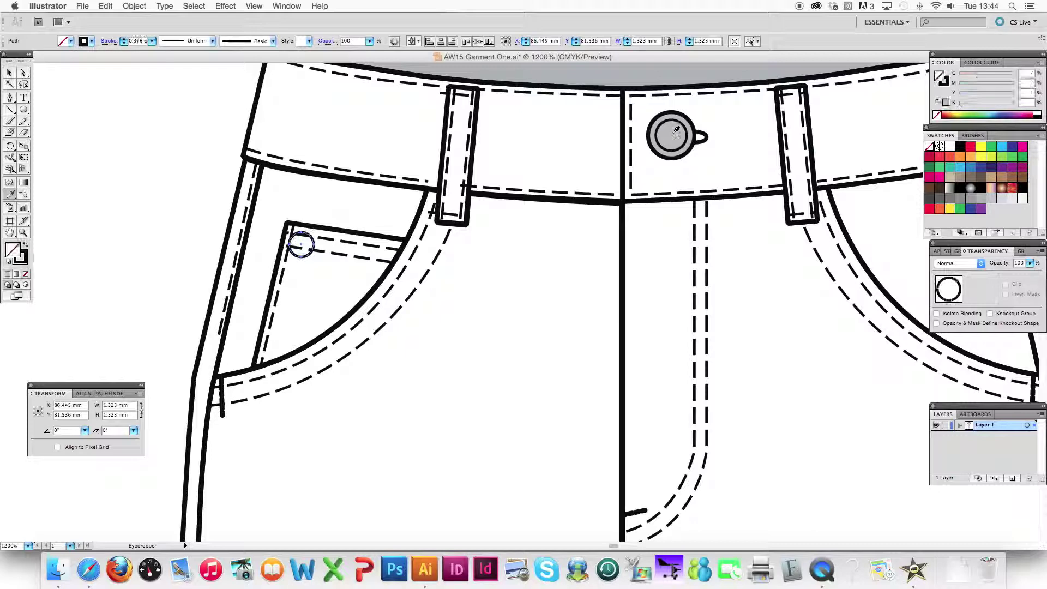
left_click(681, 135)
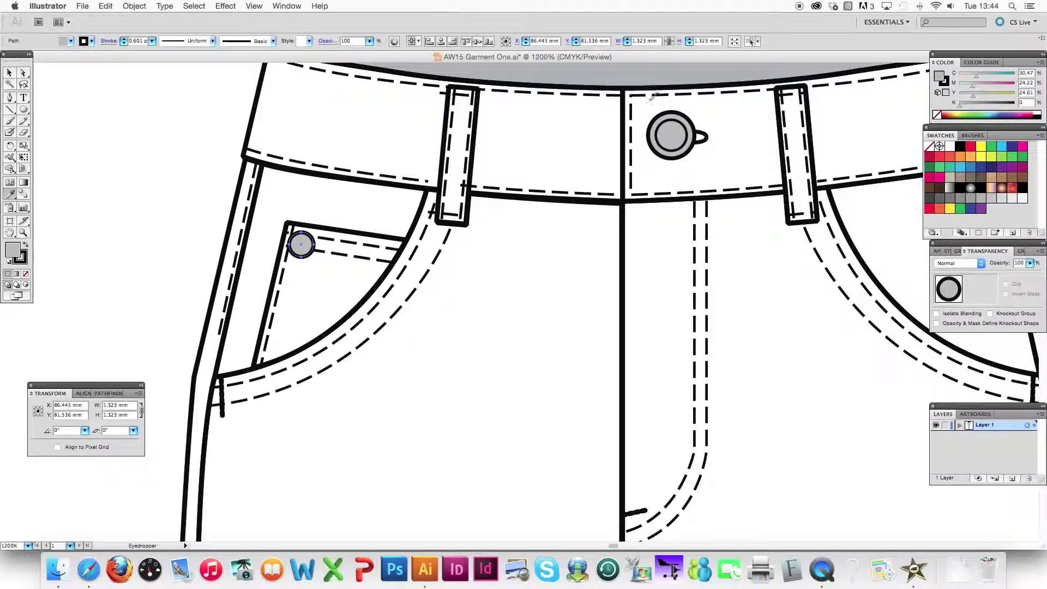
Group the coin pocket outline, its stitching lines and the rivet
left_click_drag(23, 72, 66, 100)
left_click(327, 241, "shift")
left_click(327, 239, "shift")
left_click(327, 252, "shift")
left_click(283, 274, "shift")
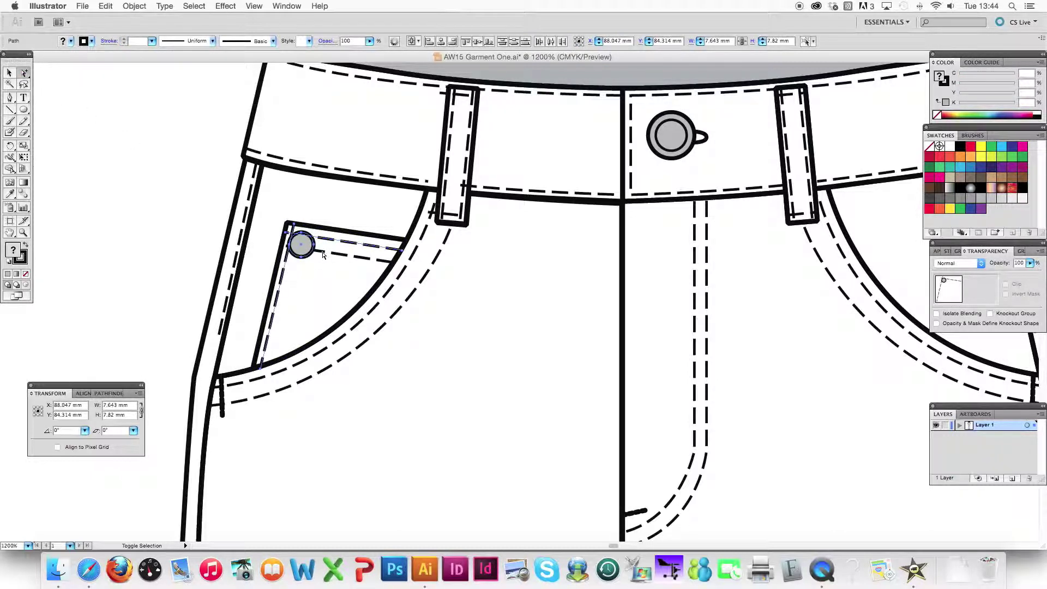
key("super+g")
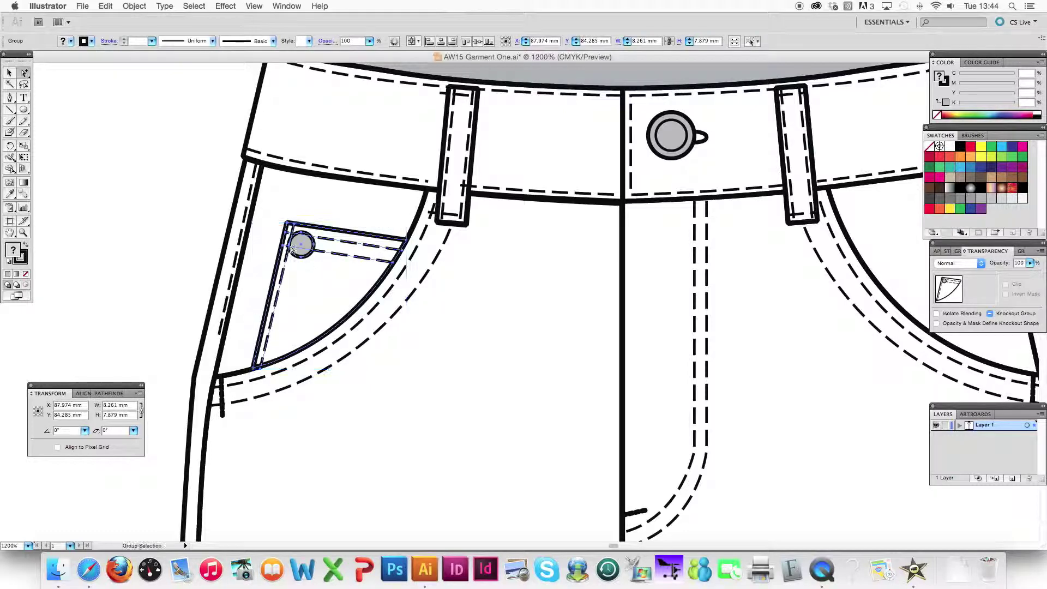
left_click(171, 199)
Review the trousers with the new coin pocket at a smaller scale
key("super+minus")
key("super+minus")
key("super+minus")
key("super+minus")
key("super+minus")
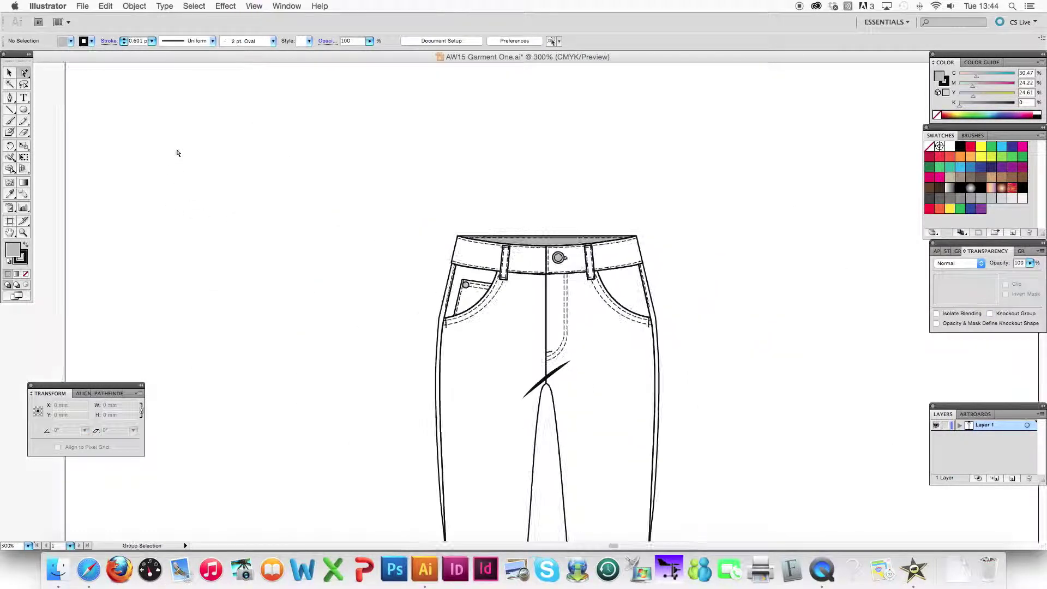
scroll(453, 173, "down", 5)
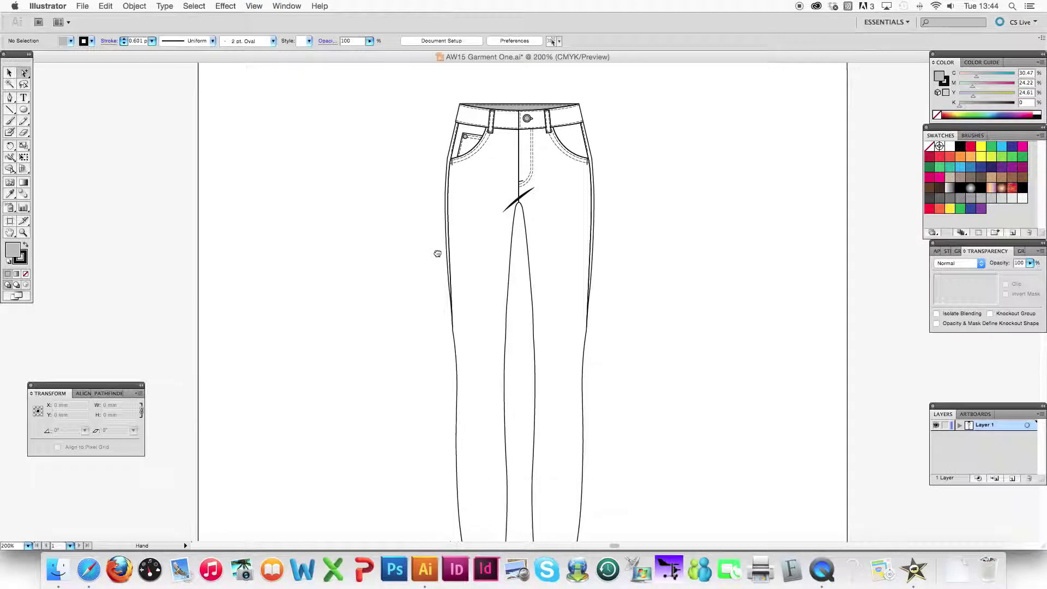
key("super+minus")
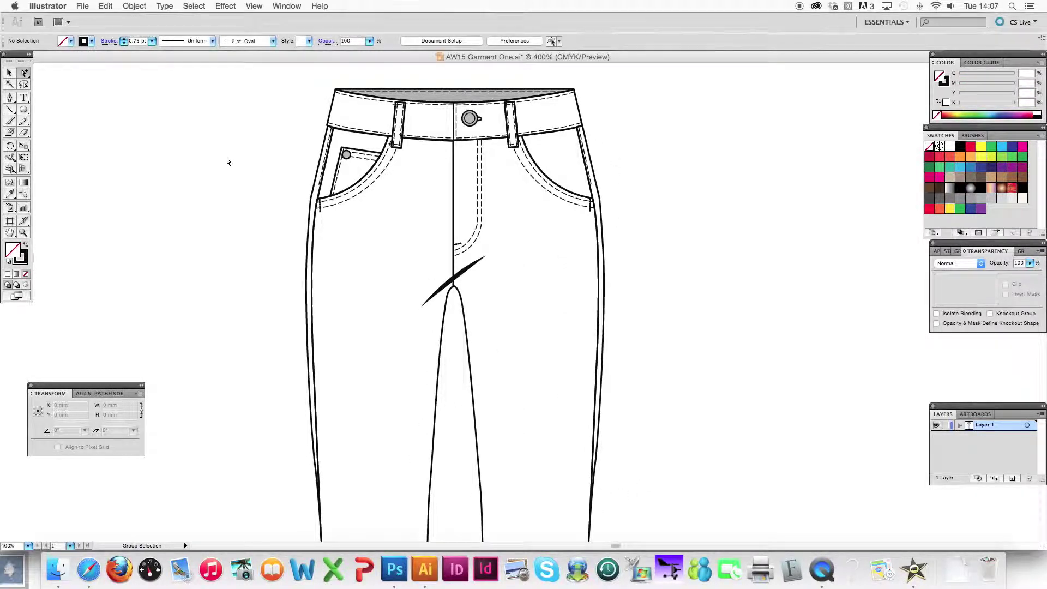
left_click_drag(228, 162, 268, 181)
key("super+minus")
scroll(528, 264, "down", 2)
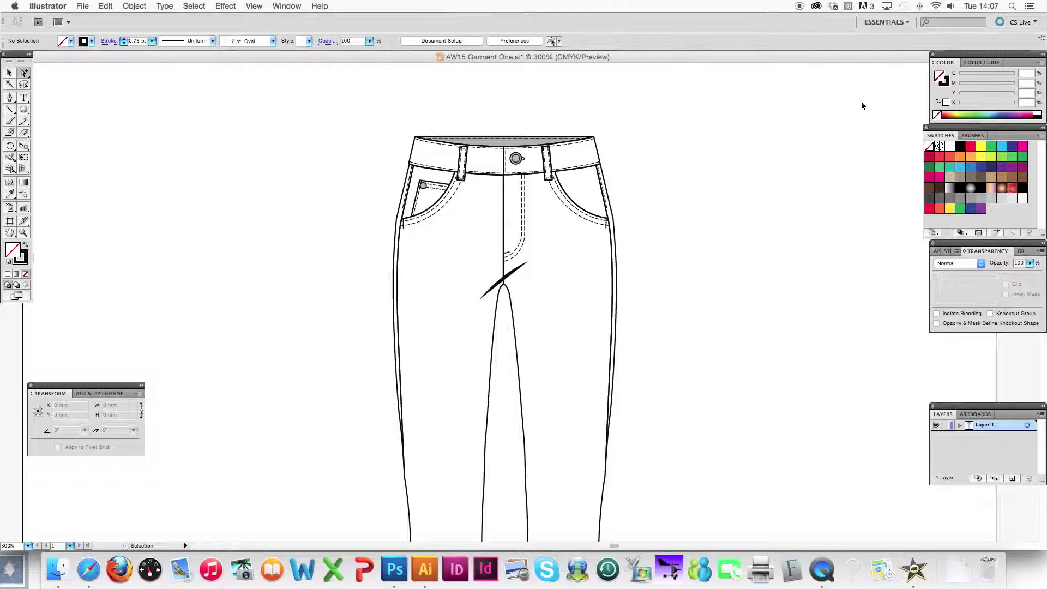
Fill both halves of the front waistband with the light grey 10% black swatch
key("super+plus")
scroll(372, 140, "up", 4)
left_click(372, 162)
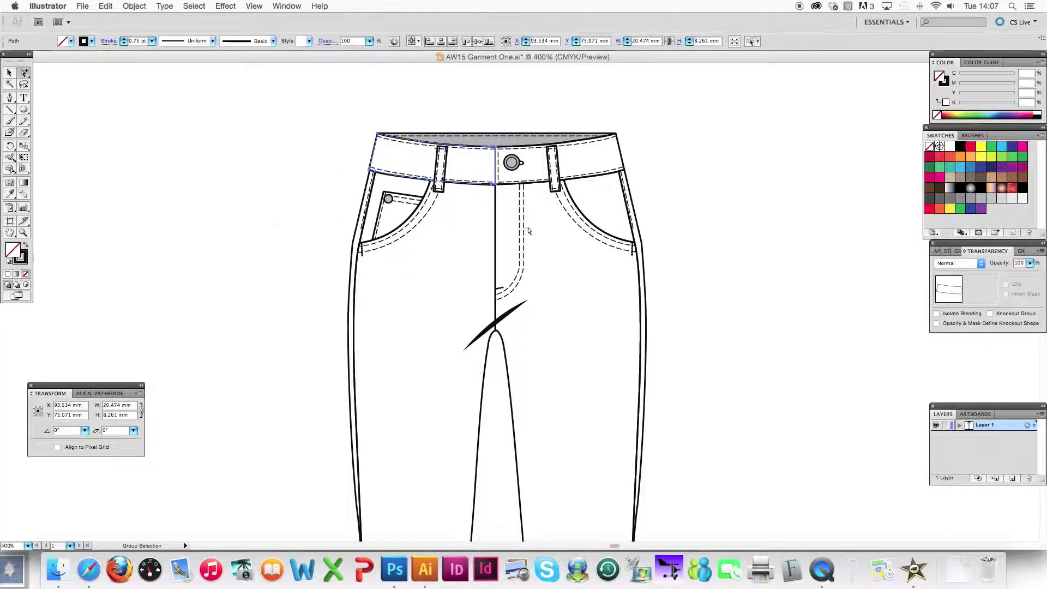
left_click(1013, 200)
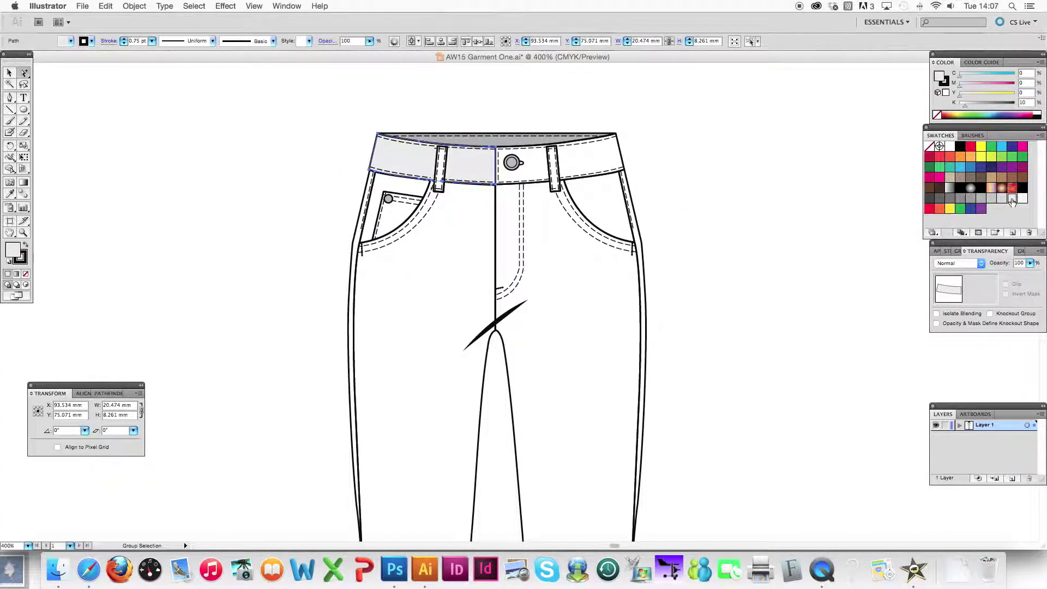
left_click(620, 150)
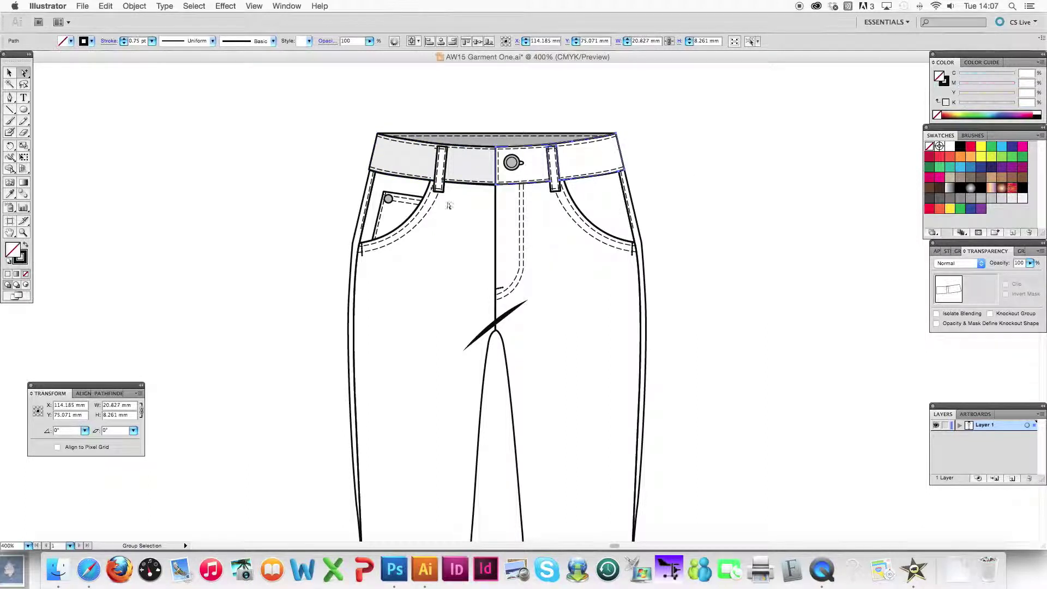
left_click(20, 260)
left_click(1012, 197)
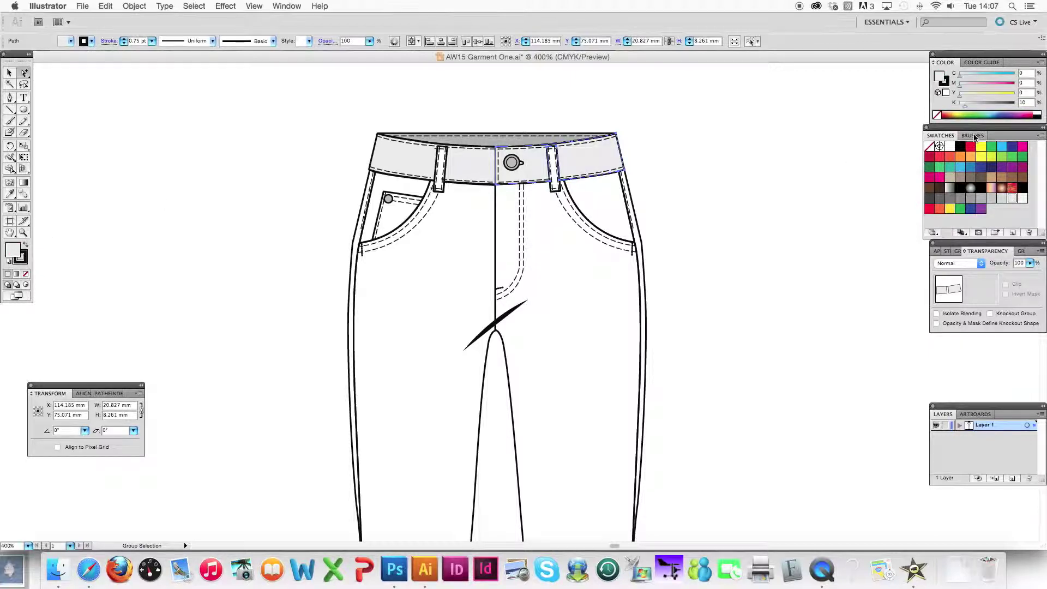
Fill the left and right belt loop outlines with the same light grey 10% black swatch
key("super+equal")
scroll(365, 302, "up", 5)
left_click(379, 196)
left_click(1013, 198)
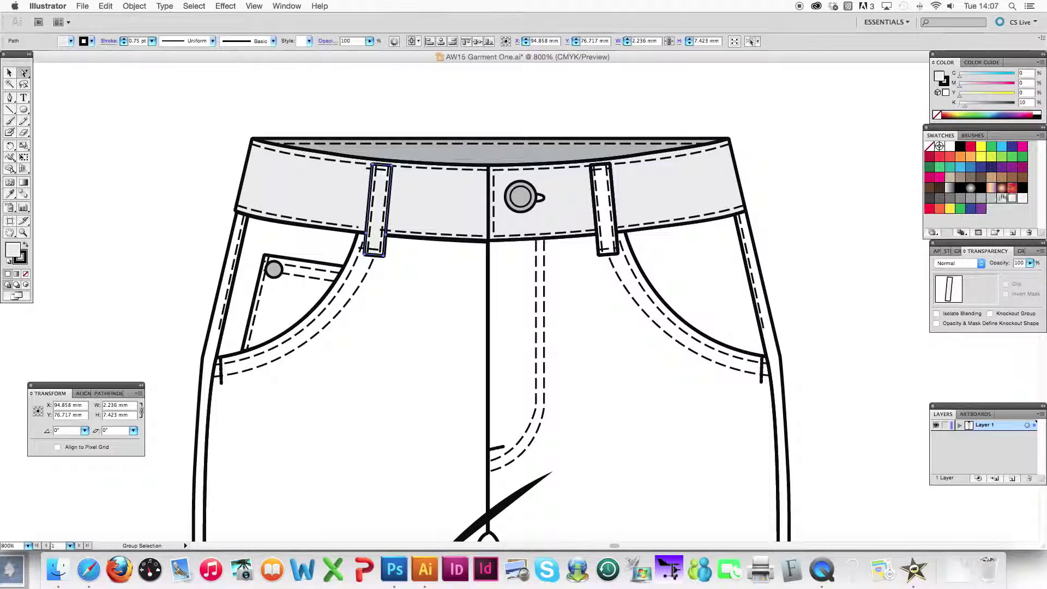
key("super+shift+a")
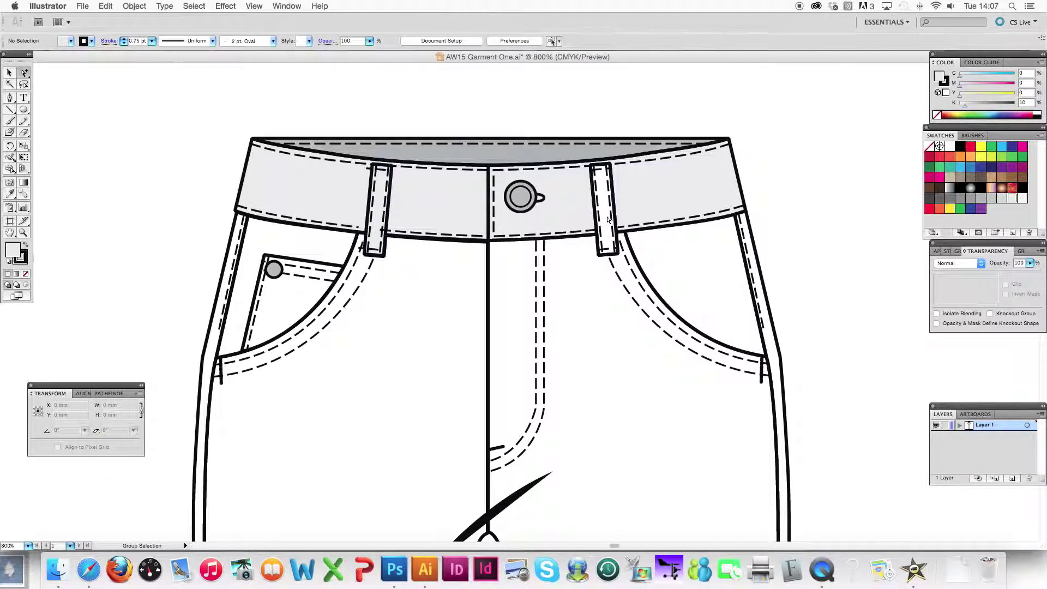
left_click(615, 207)
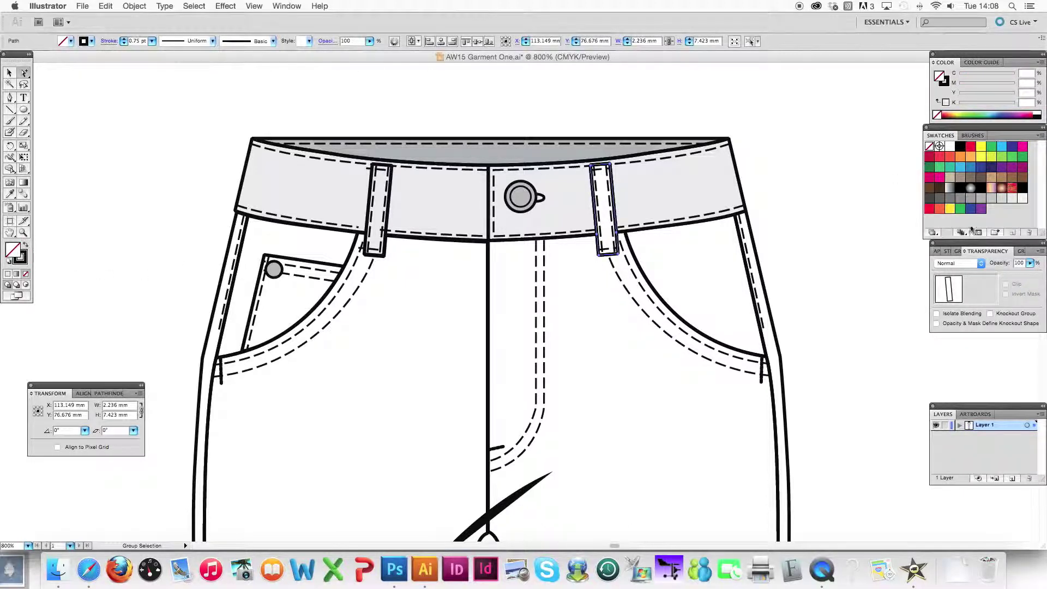
left_click(1013, 200)
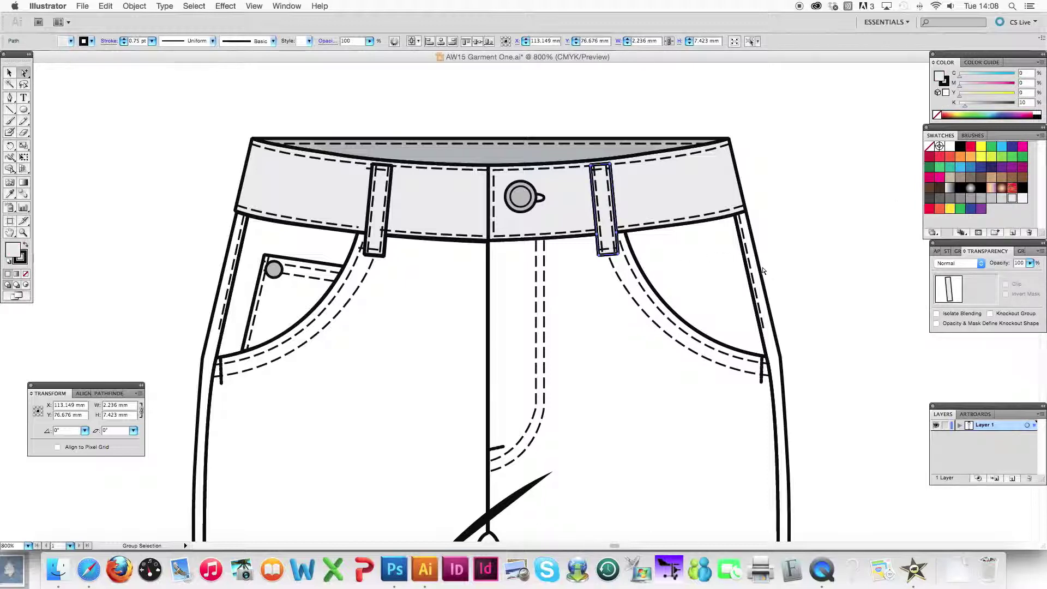
Fill the left and right side panels along the outer legs with the light grey 10% black swatch
left_click(763, 271)
left_click(226, 266, "shift")
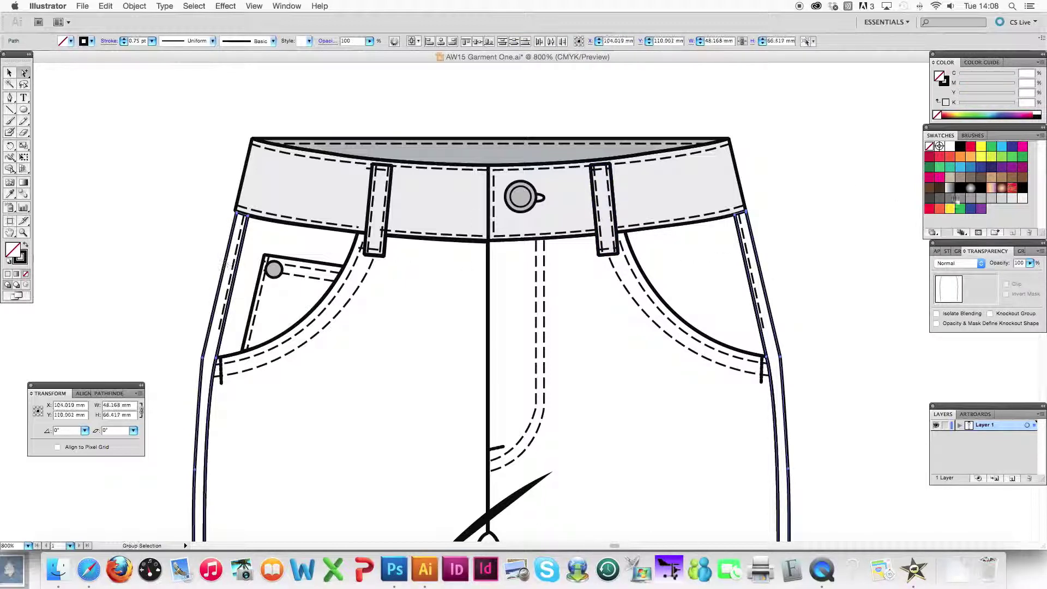
left_click(1013, 198)
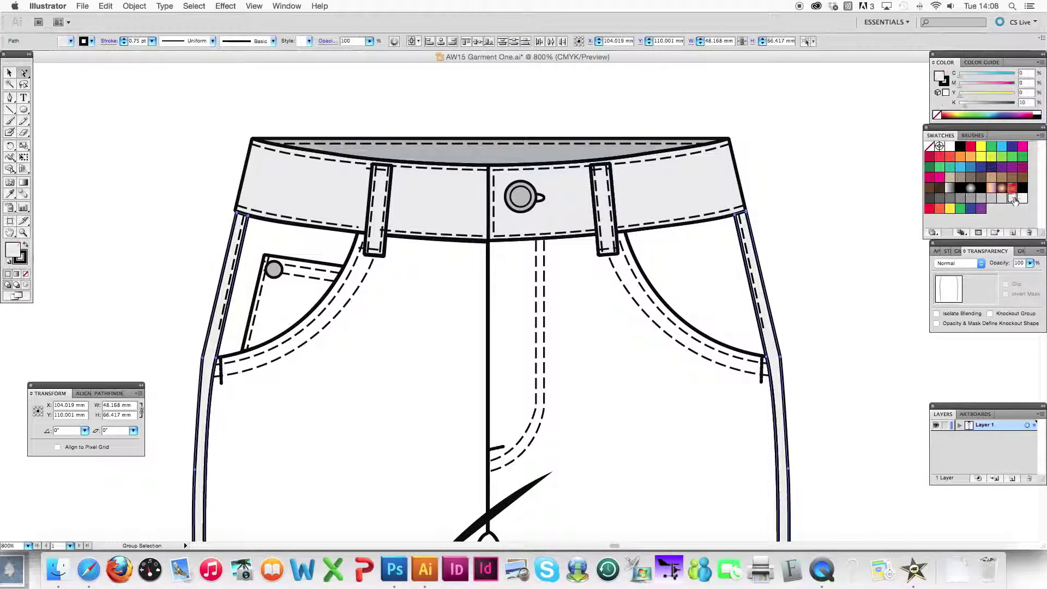
left_click(594, 318)
Fill both front leg panels with the light grey 10% black swatch
scroll(494, 360, "down", 5)
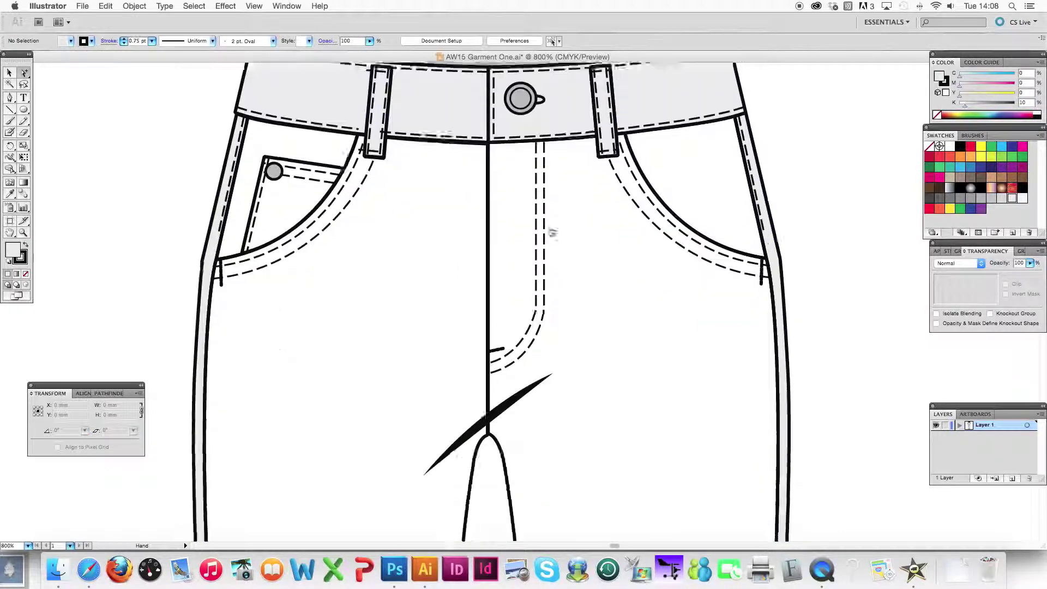
left_click(477, 347)
left_click(464, 364, "shift")
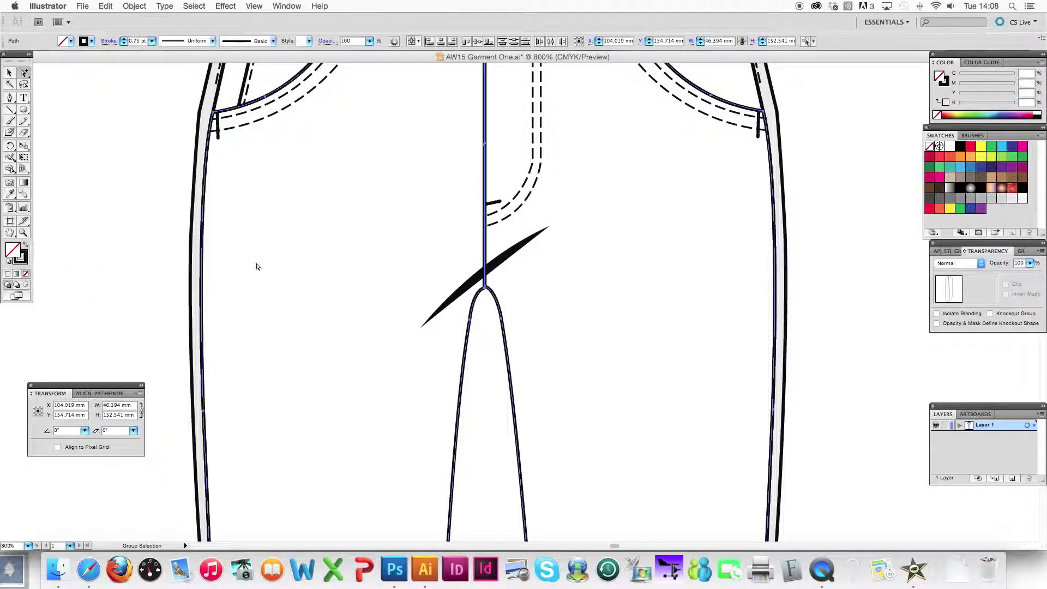
left_click(1013, 198)
key("super+minus")
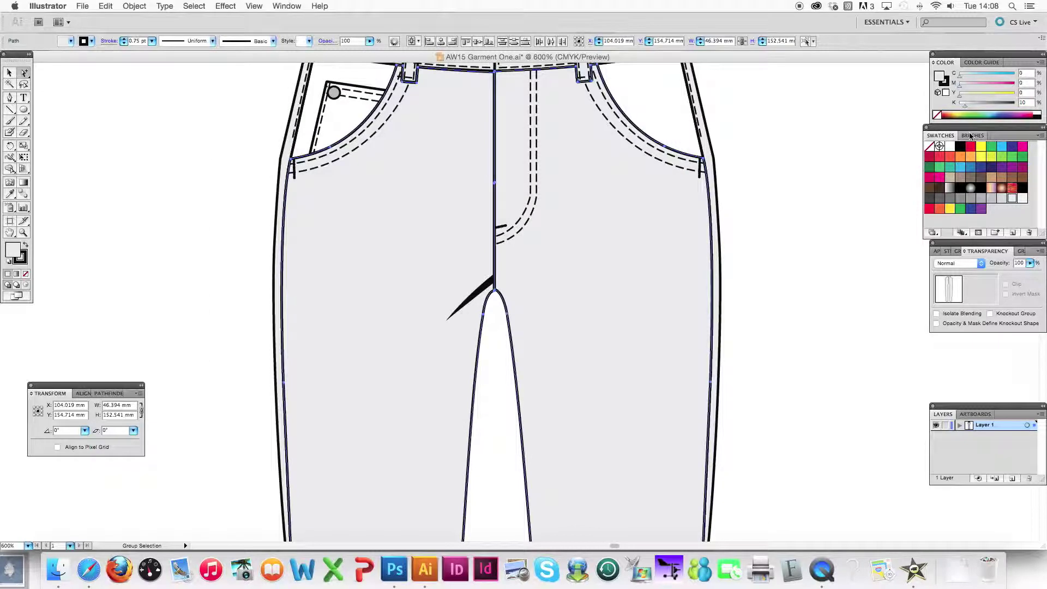
Send the right front leg panel backward in the stacking order, behind the crotch crease shape
left_click(779, 214)
left_click(485, 289)
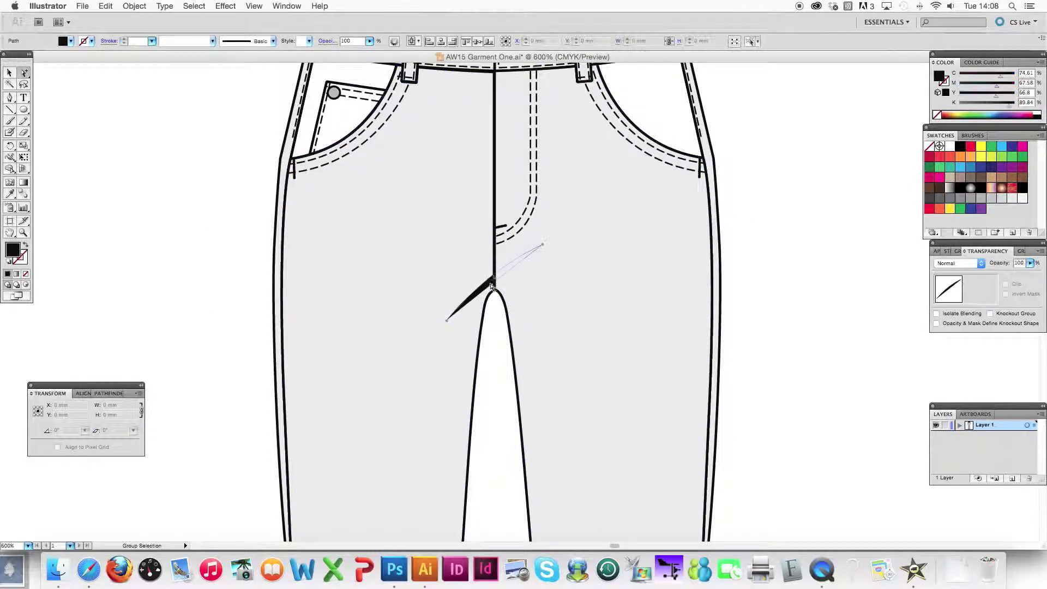
left_click(551, 294)
left_click(134, 6)
mouse_move(164, 30)
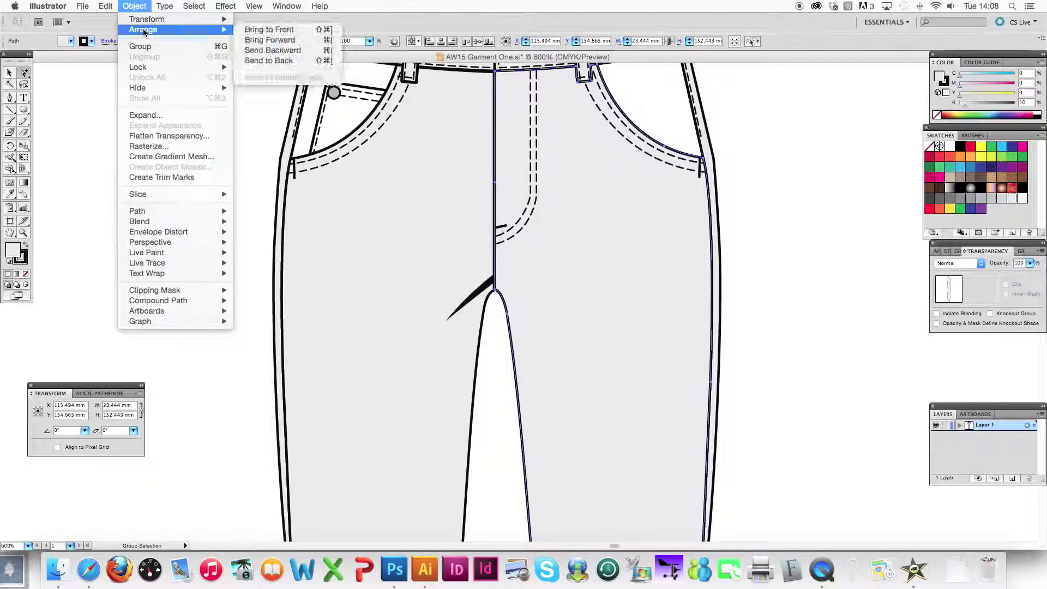
left_click(267, 50)
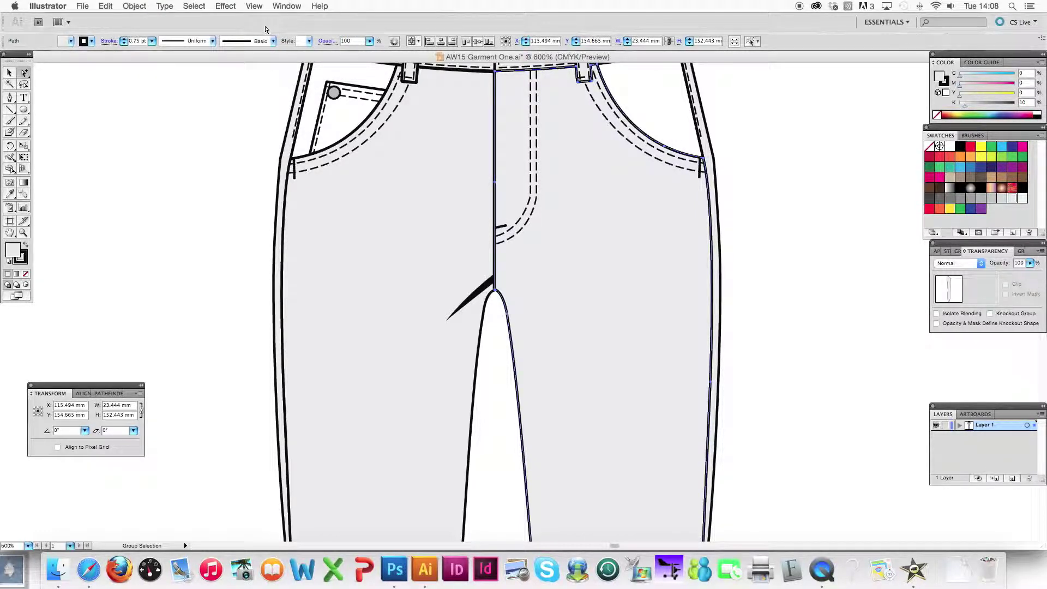
key("super+minus")
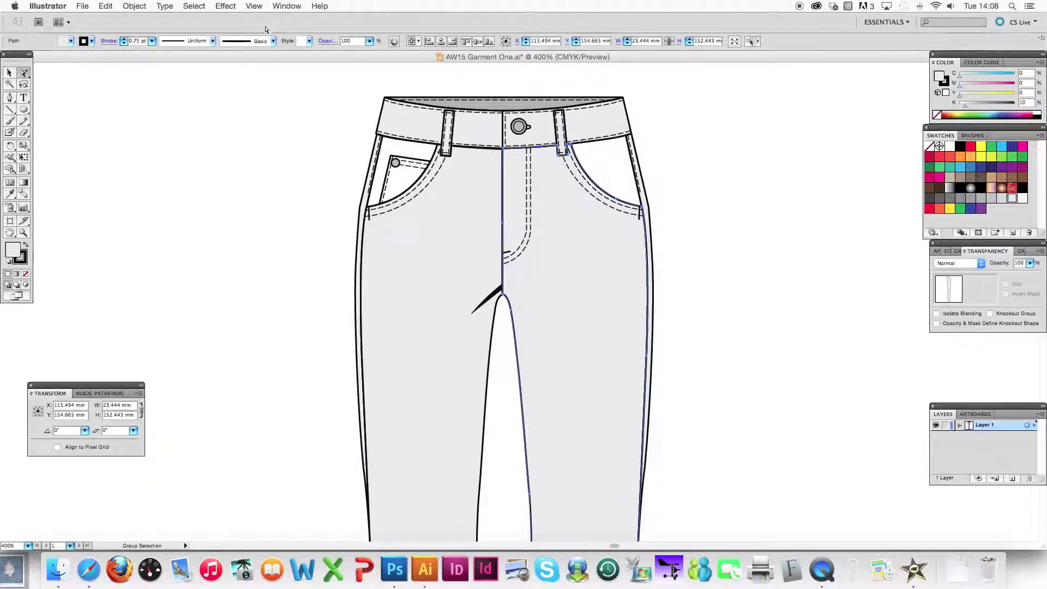
key("super+minus")
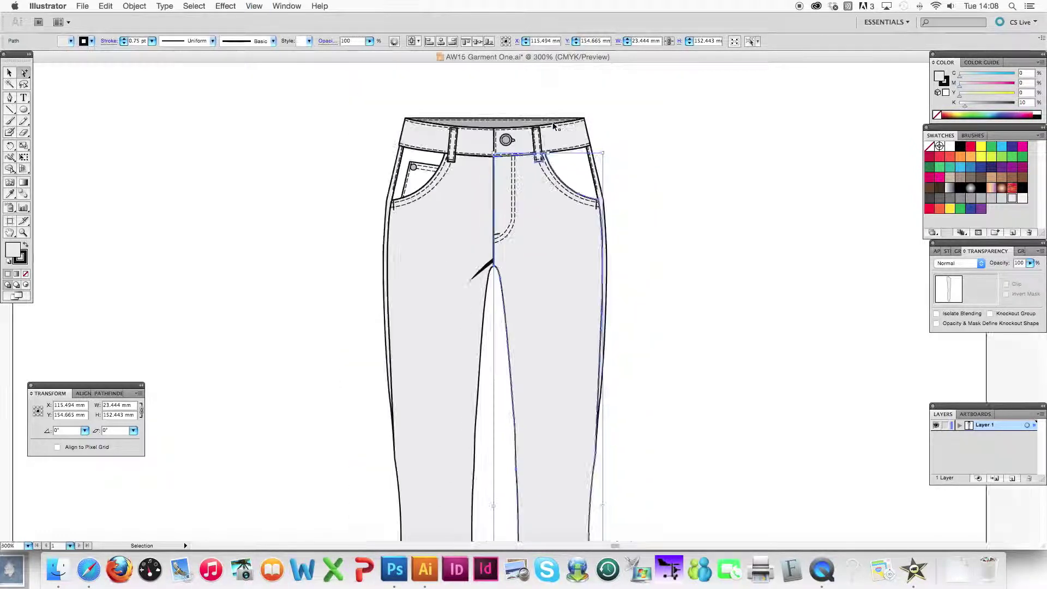
scroll(614, 241, "down", 2)
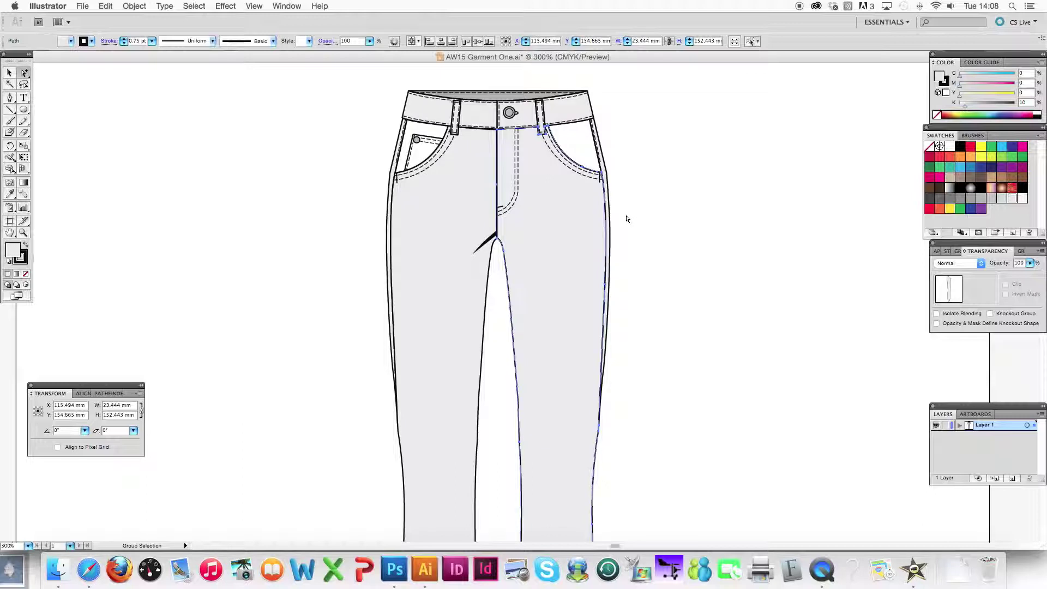
key("Delete")
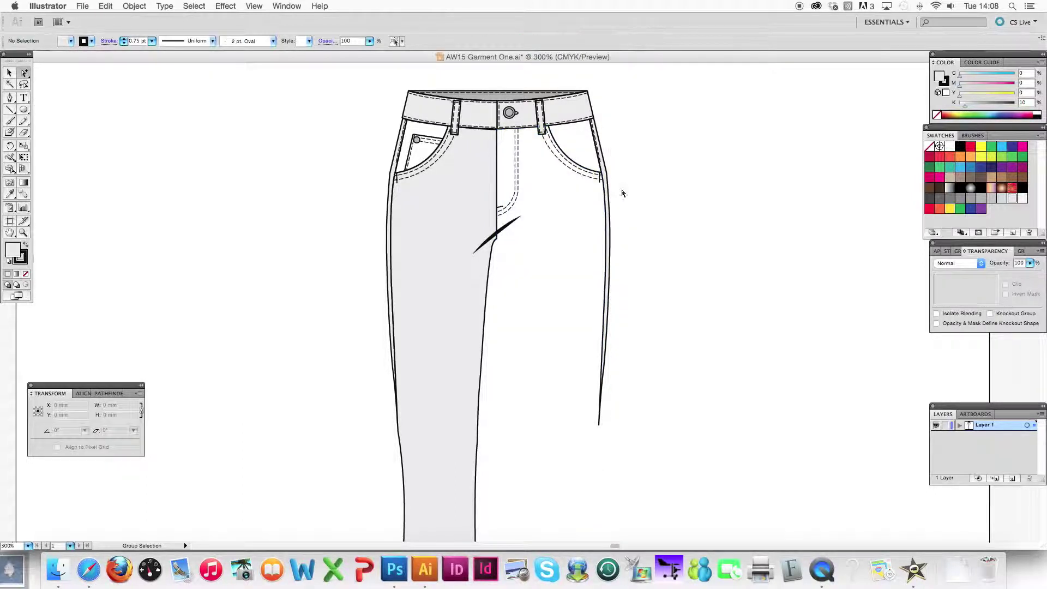
key("super+z")
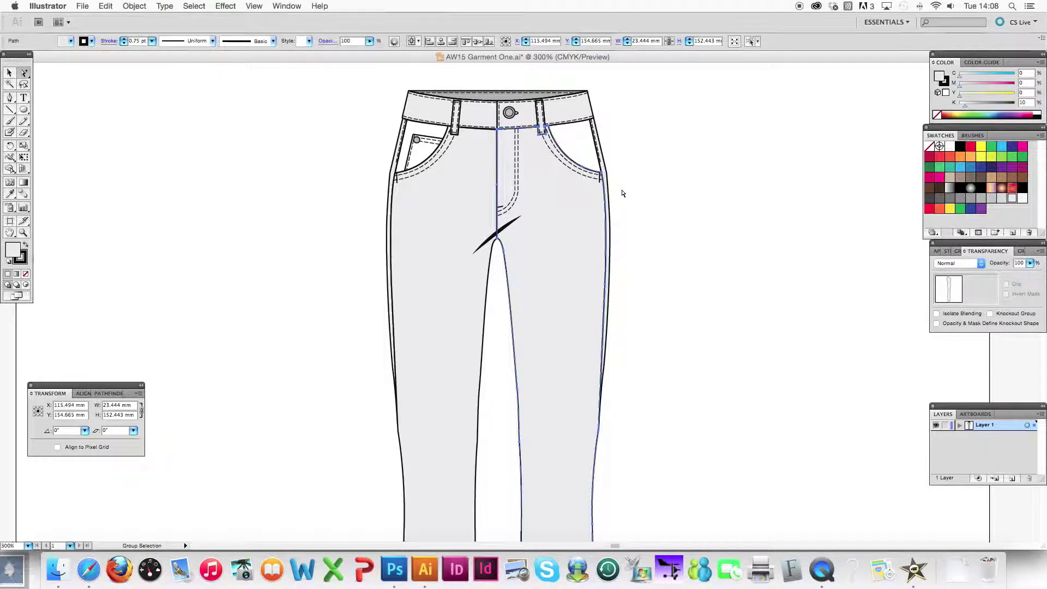
left_click(143, 5)
mouse_move(164, 30)
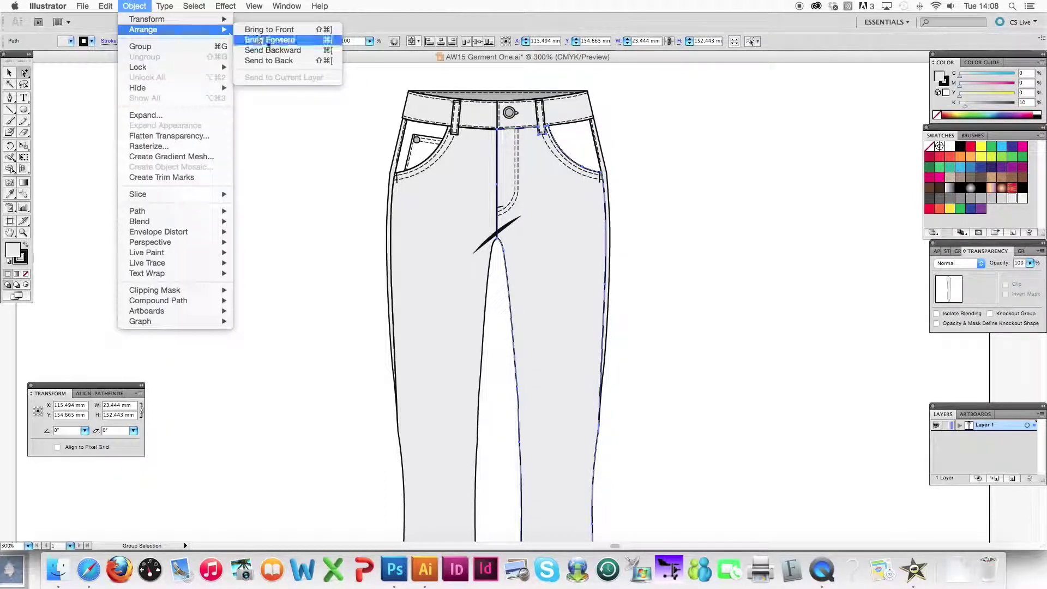
left_click(336, 262)
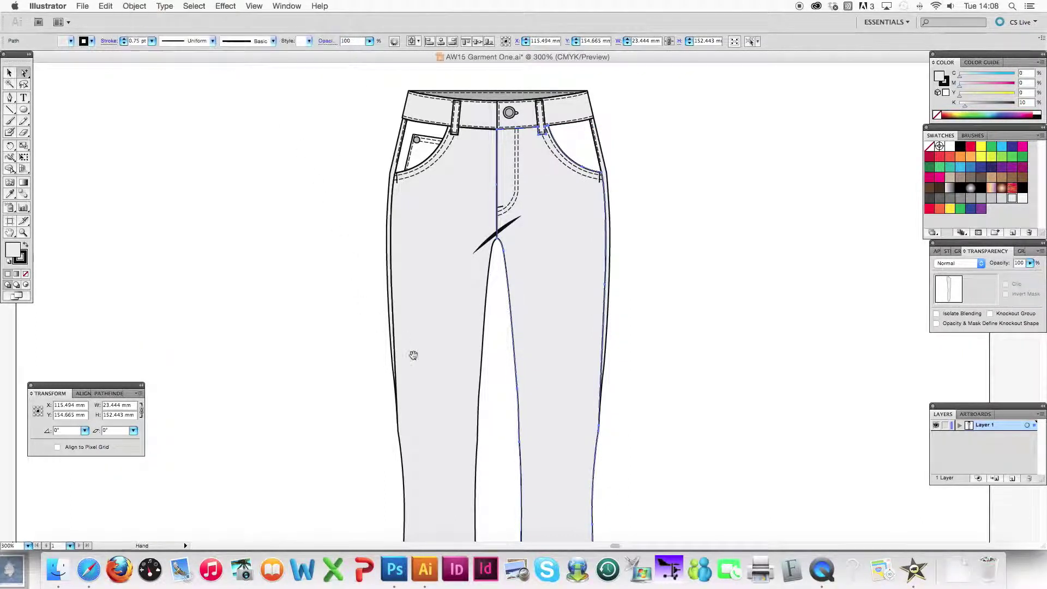
Fill the left and right front pocket bags with the light grey 10% black swatch
left_click_drag(437, 373, 446, 204)
key("super+minus")
key("super+minus")
left_click_drag(444, 261, 441, 339)
key("super+plus")
key("super+plus")
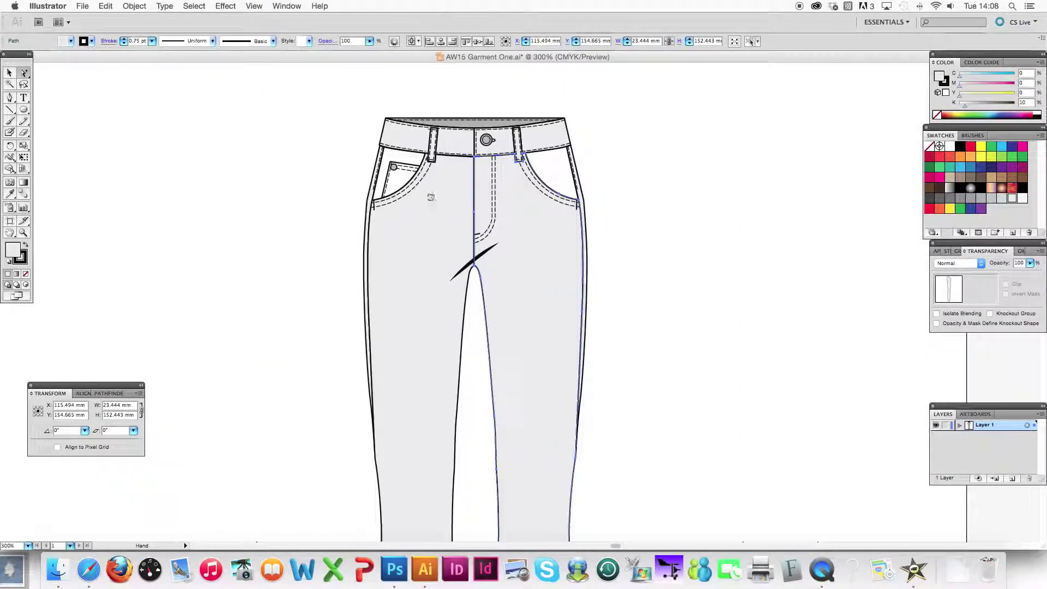
key("super+plus")
left_click(340, 287, "alt")
left_click(334, 282, "alt")
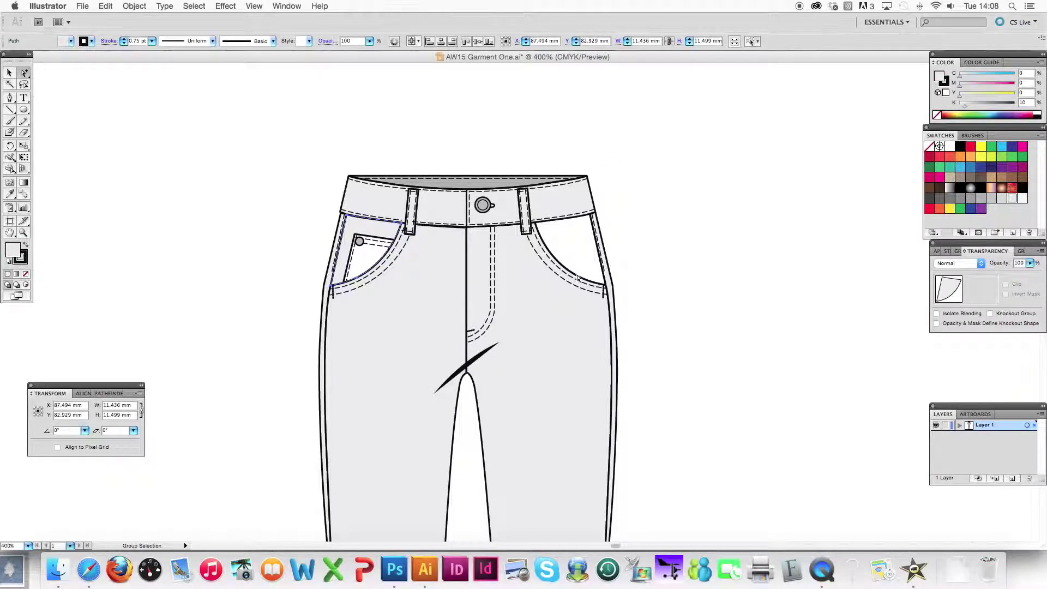
left_click(578, 276, "alt")
left_click(1013, 200)
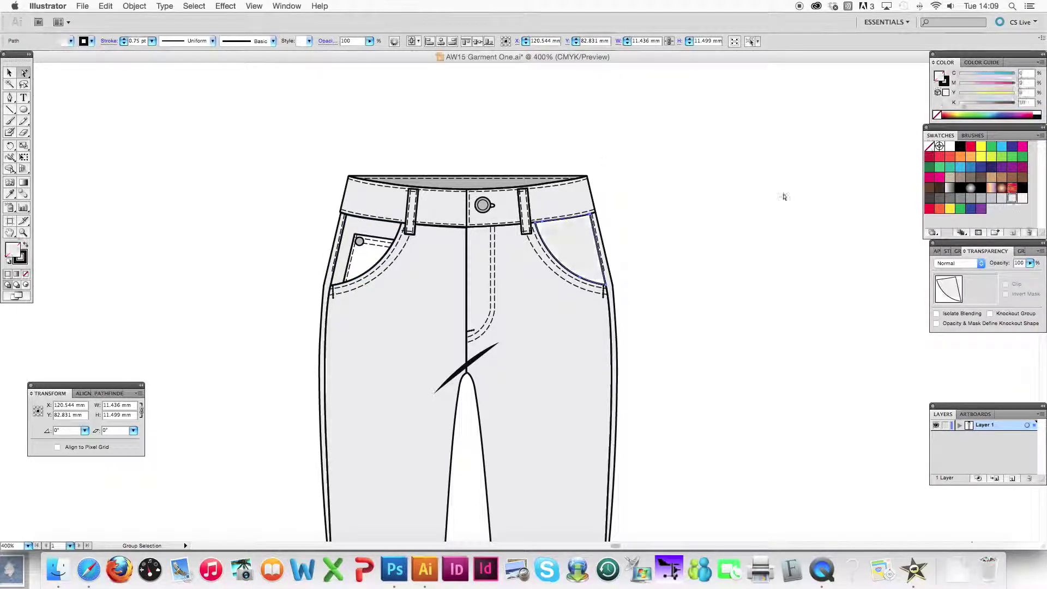
Fill the coin pocket with the light grey 10% black swatch
left_click(363, 251, "alt")
left_click(1009, 197)
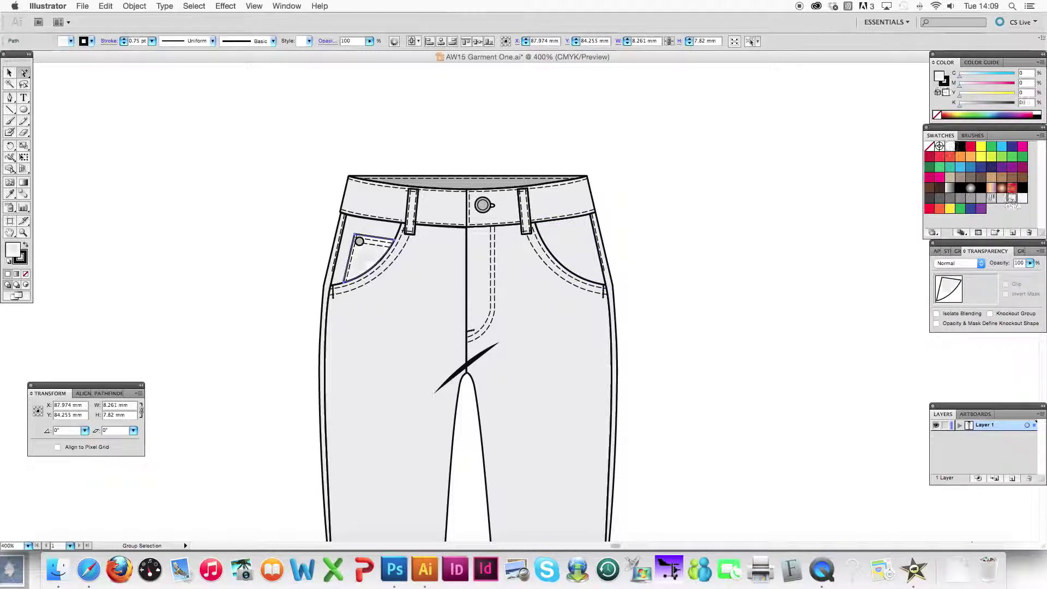
left_click(657, 284)
Examine the filled trousers as a whole and check the shape of the inside back waistband
key("super+0")
key("super+equal")
key("super+equal")
key("super+equal")
left_click_drag(423, 255, 373, 482)
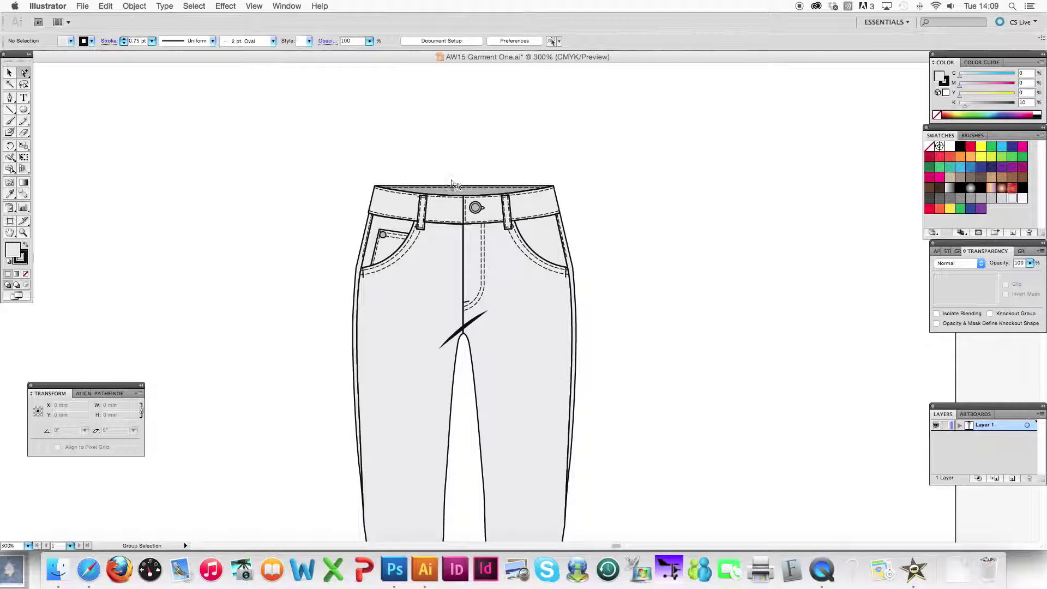
left_click(457, 190, "alt")
left_click(484, 172)
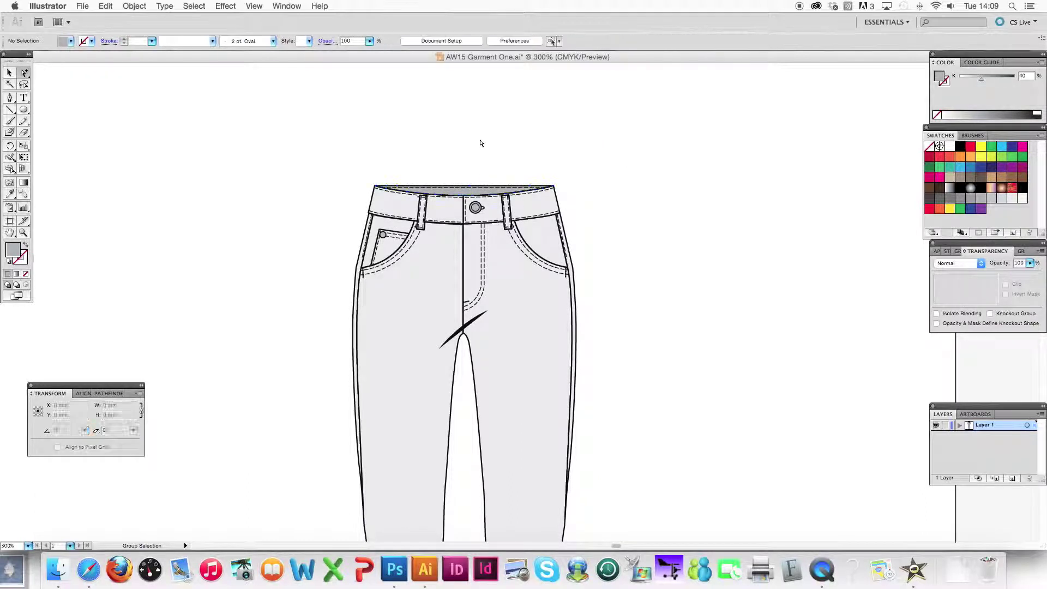
key("super+0")
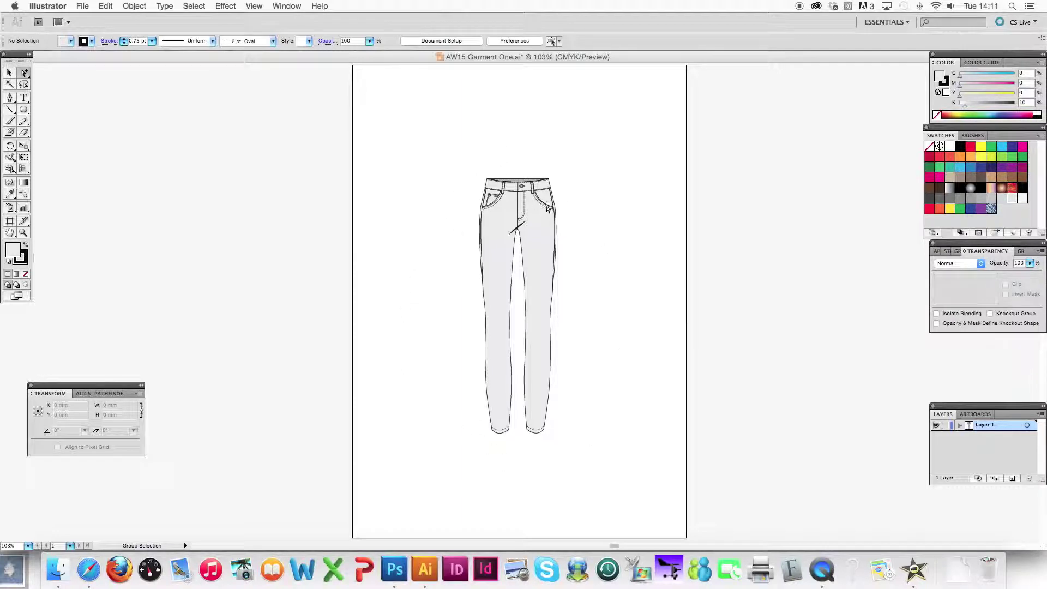
Place the image DENIM SWATCH.jpg from Finder on the artboard beside the trousers
key("super+equal")
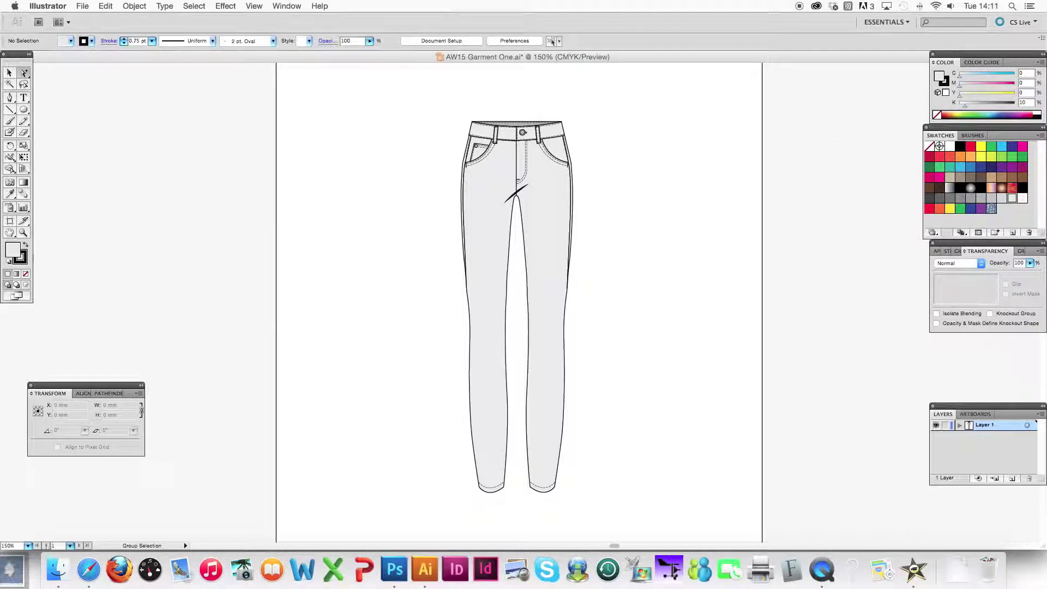
left_click(55, 567)
left_click_drag(297, 284, 315, 191)
Scale the denim image to about 17.8 × 17.9 mm, save it as a pattern swatch and remove it from the artboard
left_click(9, 73)
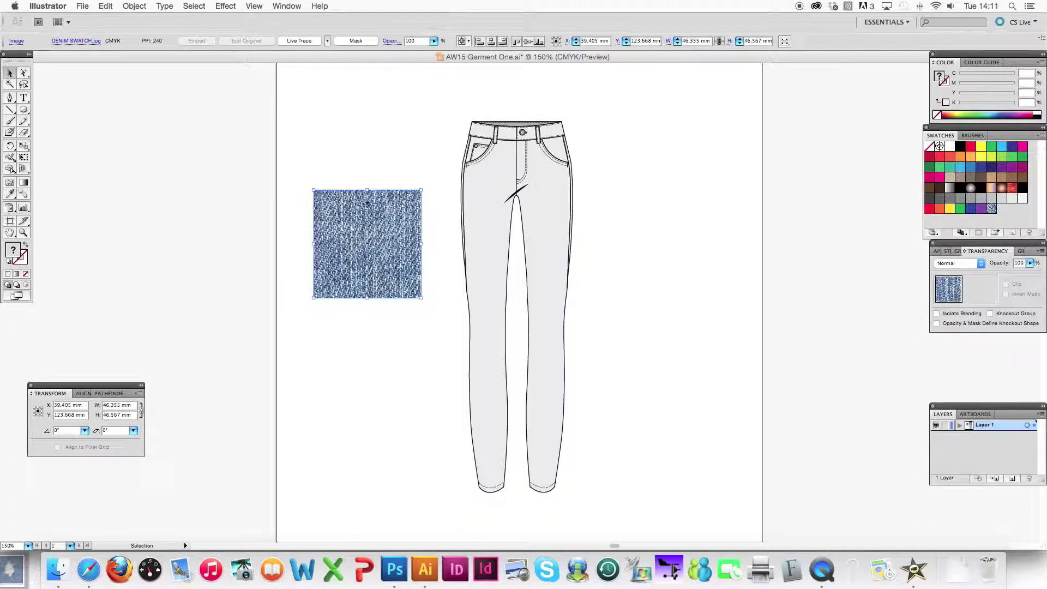
left_click_drag(367, 191, 1003, 211)
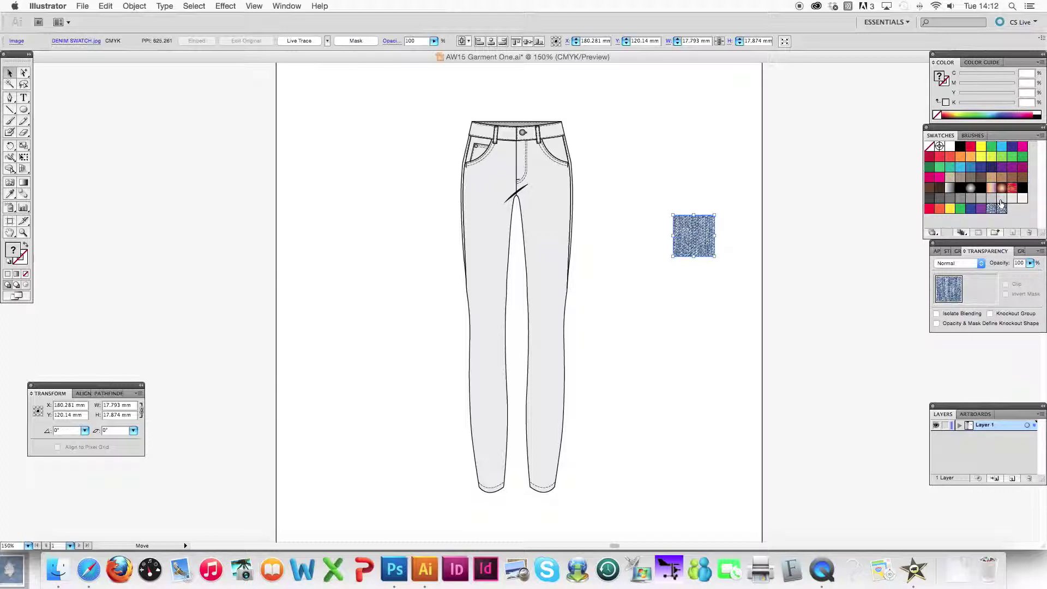
key("Delete")
Select all parts with the same fill colour as the left front leg panel and fill them with the new denim pattern swatch
left_click(23, 74)
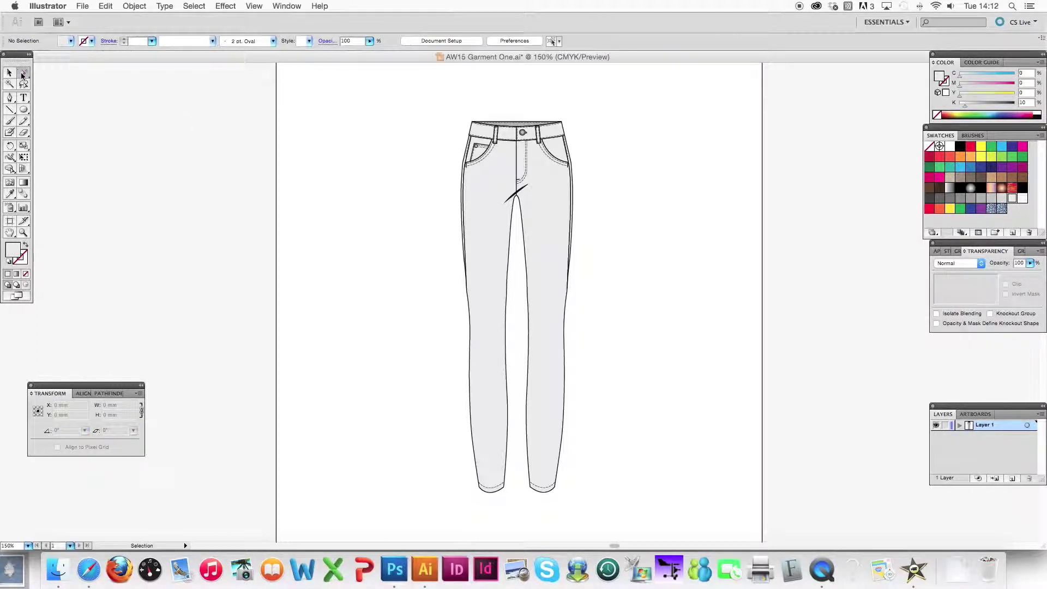
left_click(47, 88)
left_click(479, 193)
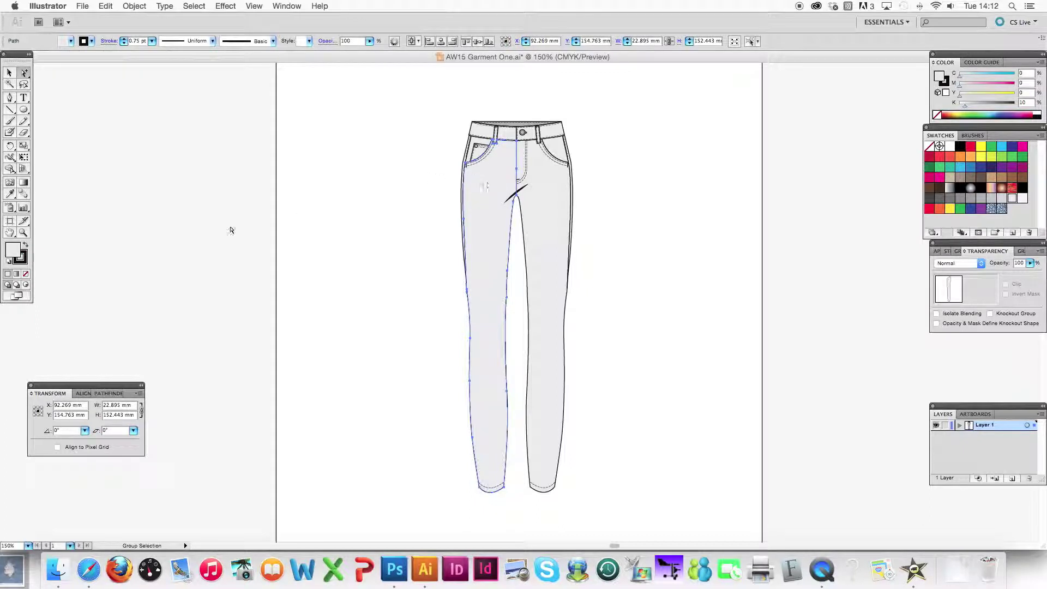
left_click(194, 6)
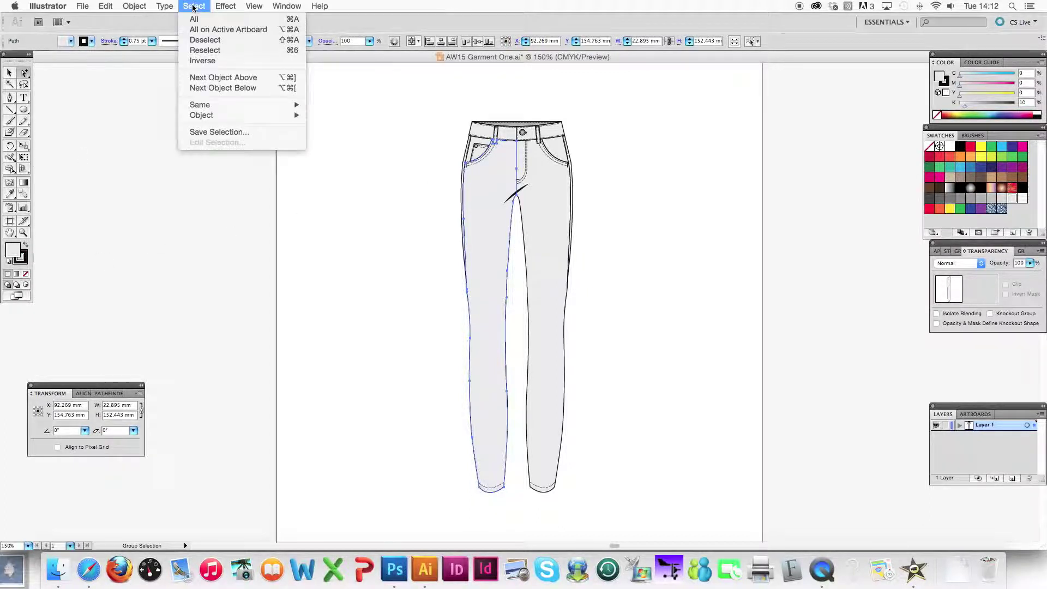
mouse_move(200, 104)
left_click(337, 146)
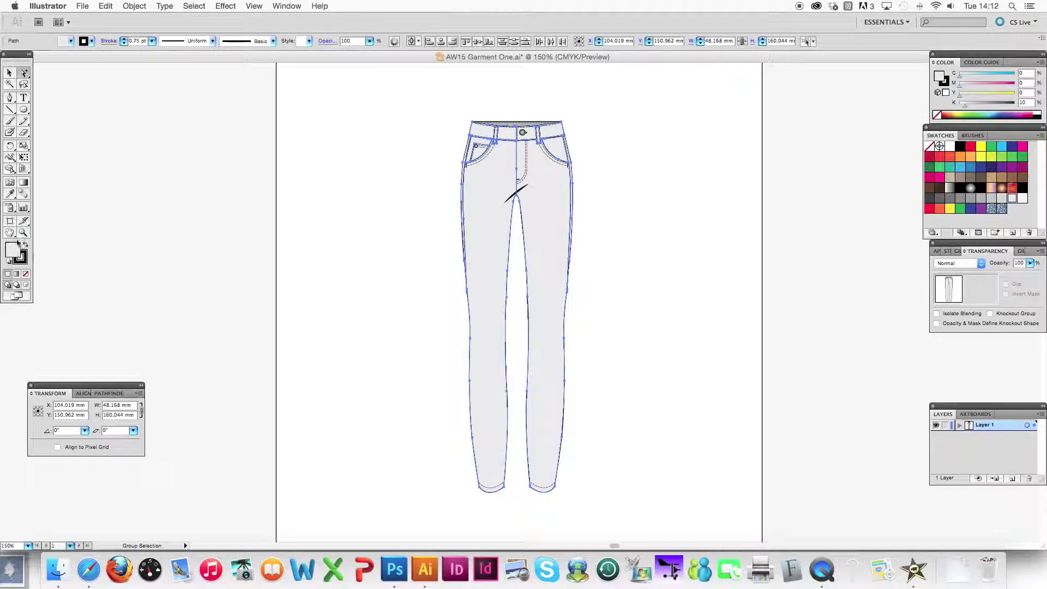
left_click(1002, 211)
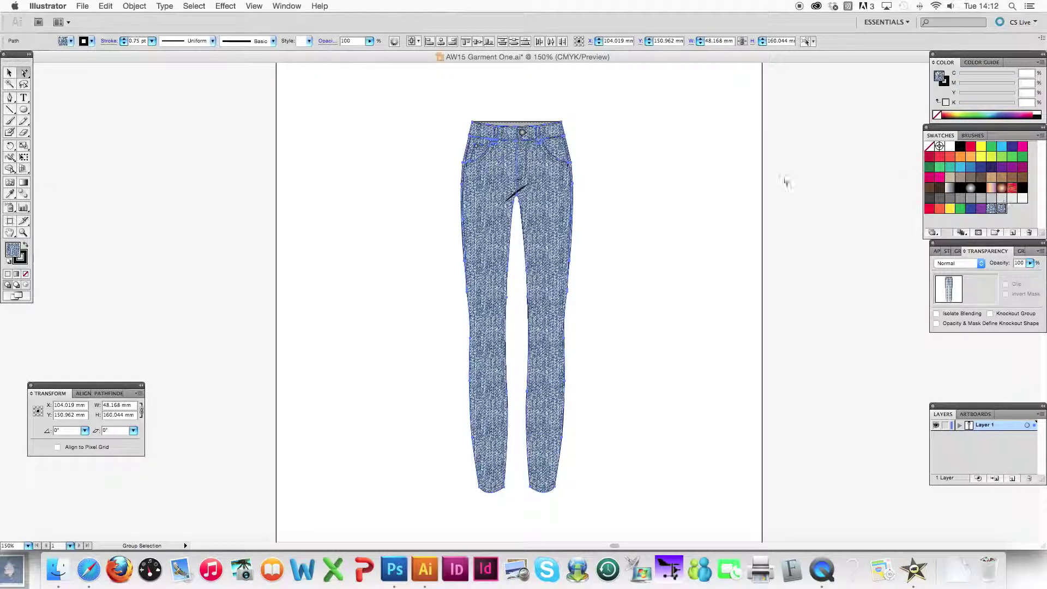
left_click(625, 172)
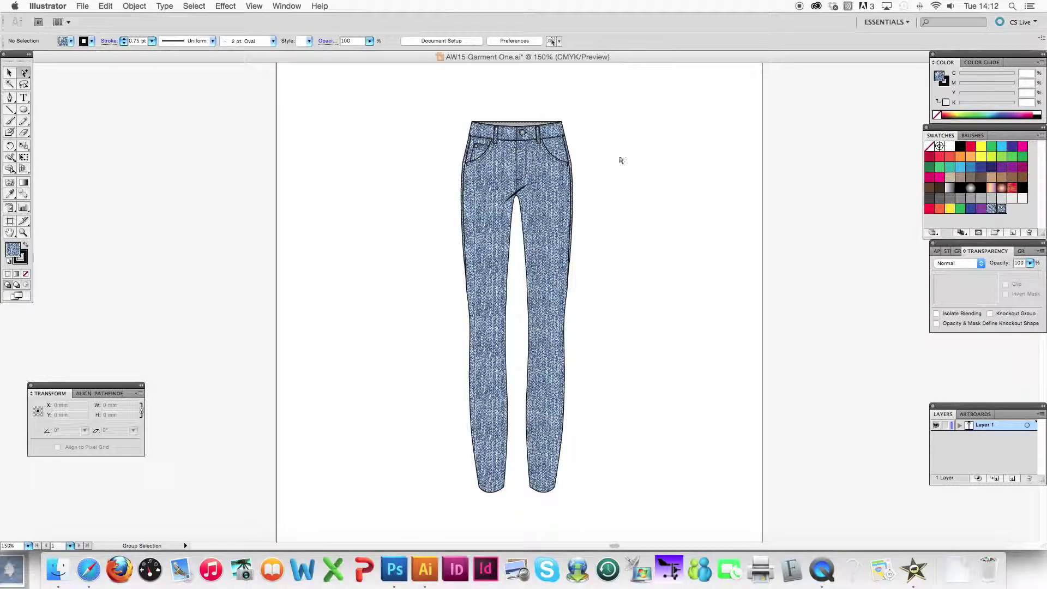
Fill the inside back waistband with the new denim pattern swatch
key("super+plus")
left_click_drag(534, 75, 526, 222)
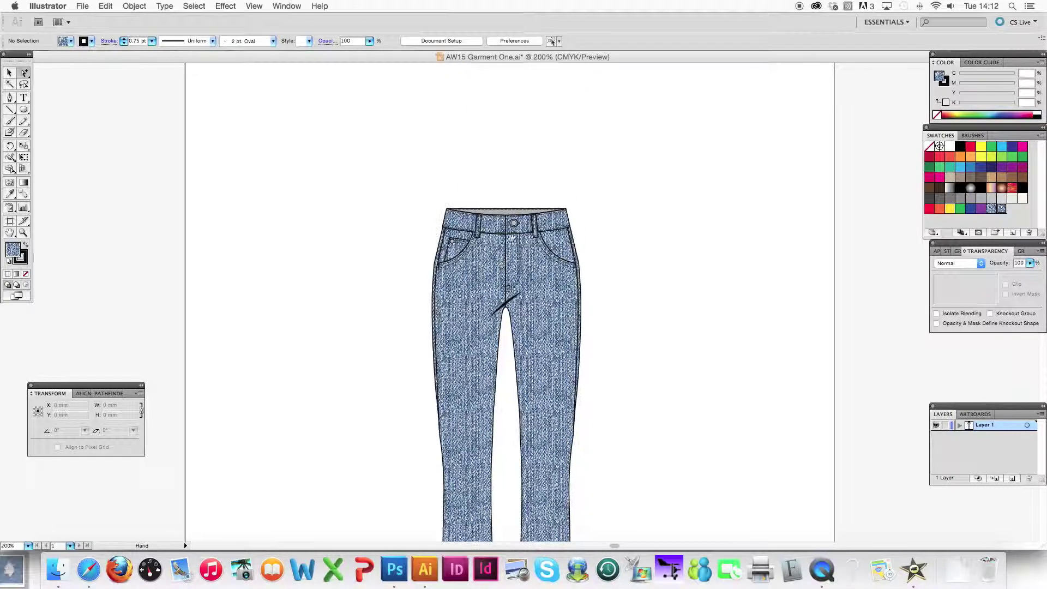
left_click(506, 212)
key("super+plus")
key("super+plus")
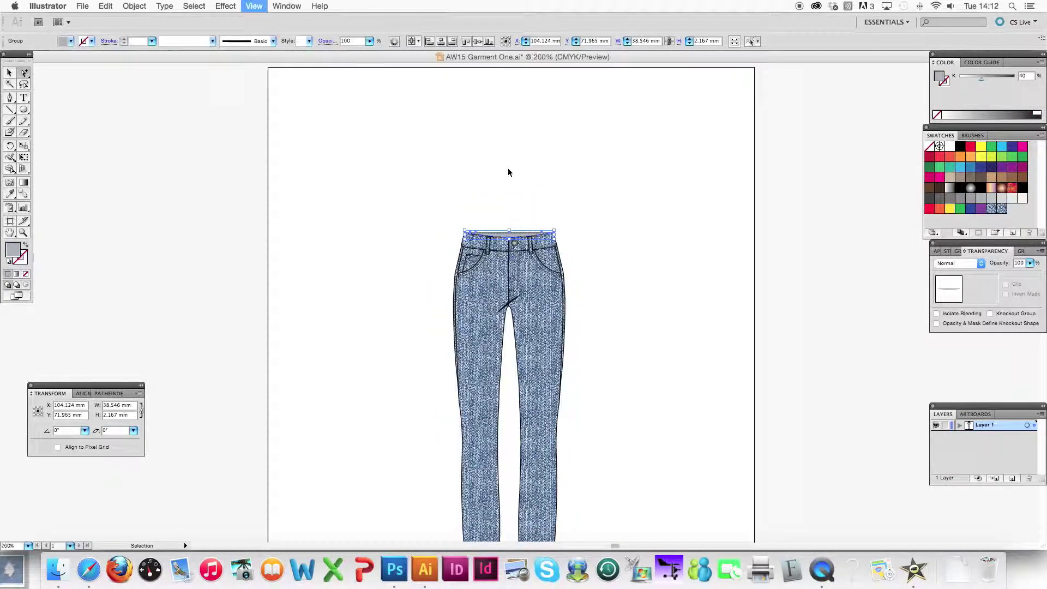
left_click(1002, 210)
left_click(672, 185)
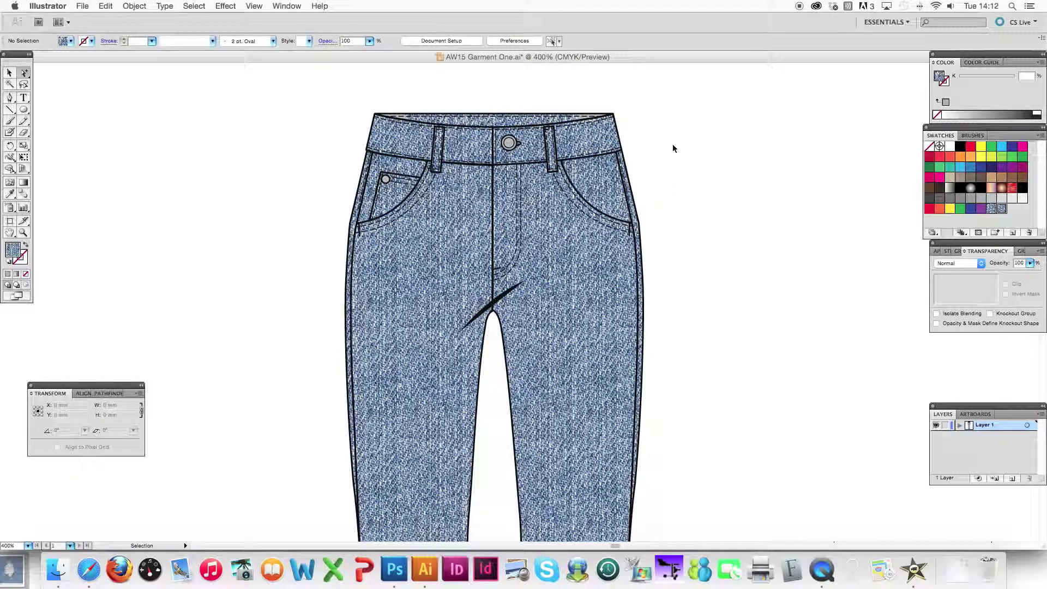
Draw a long freehand Pencil shape about 17.4 × 136.4 mm down the left leg and fill it with white
key("super+0")
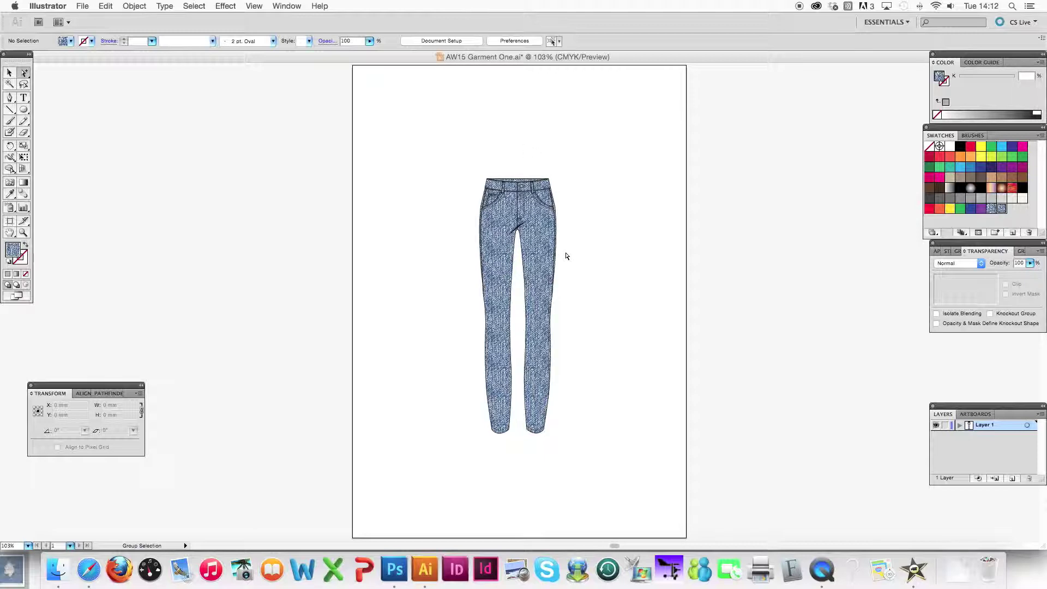
key("super+equal")
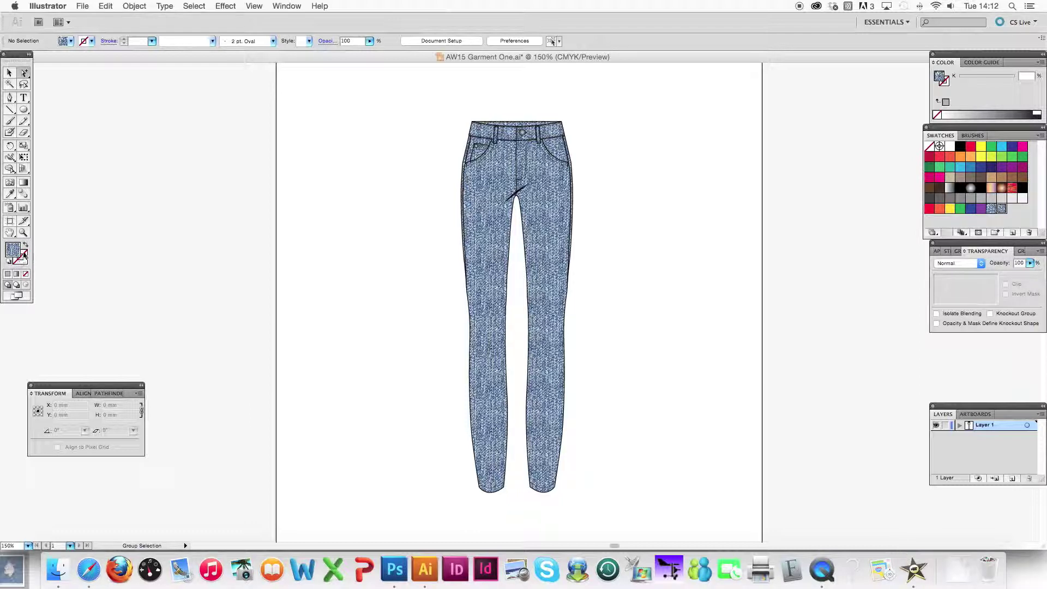
left_click(950, 146)
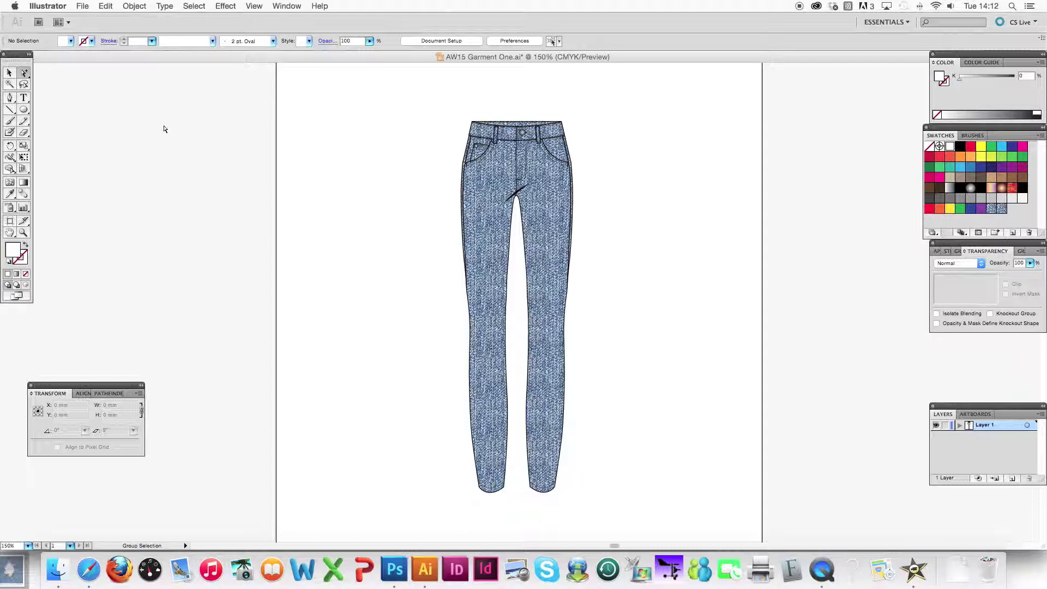
left_click(23, 120)
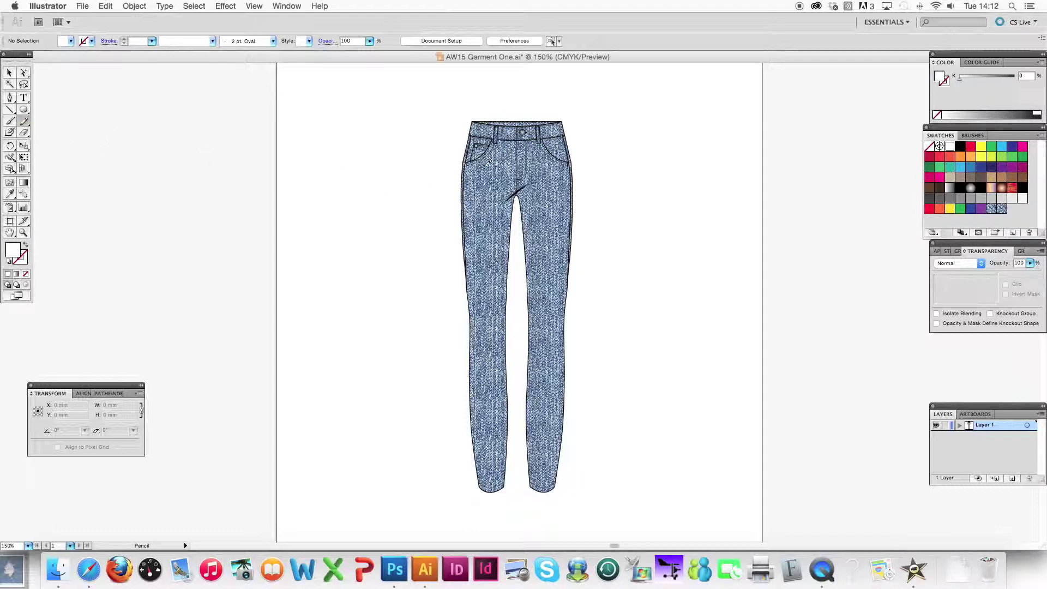
mouse_move(474, 193)
left_mouse_down()
mouse_move(498, 479)
mouse_move(507, 451)
mouse_move(501, 339)
mouse_move(513, 180)
mouse_move(490, 146)
left_mouse_up()
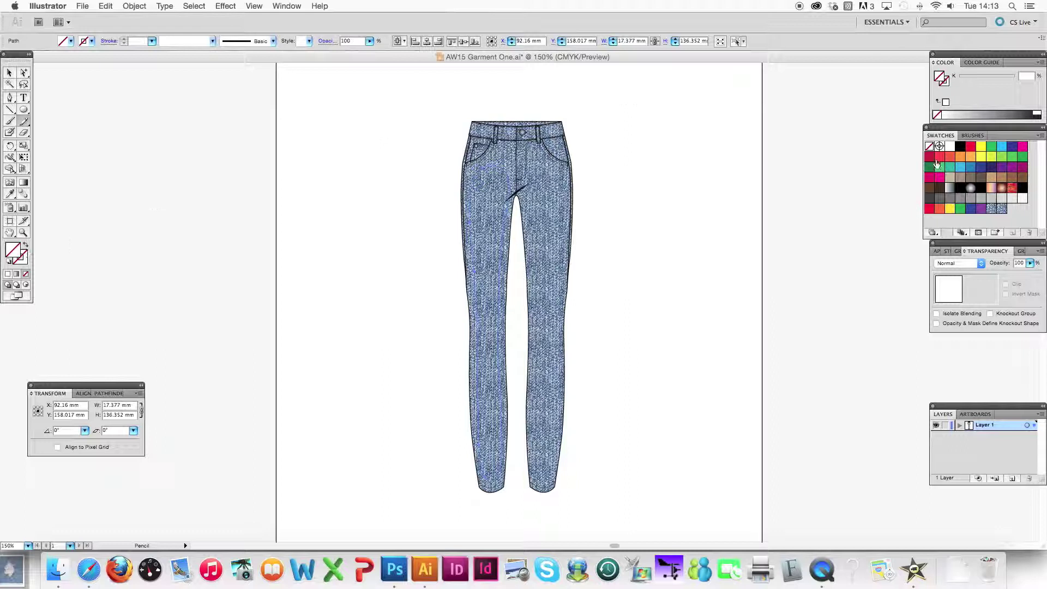
left_click(950, 147)
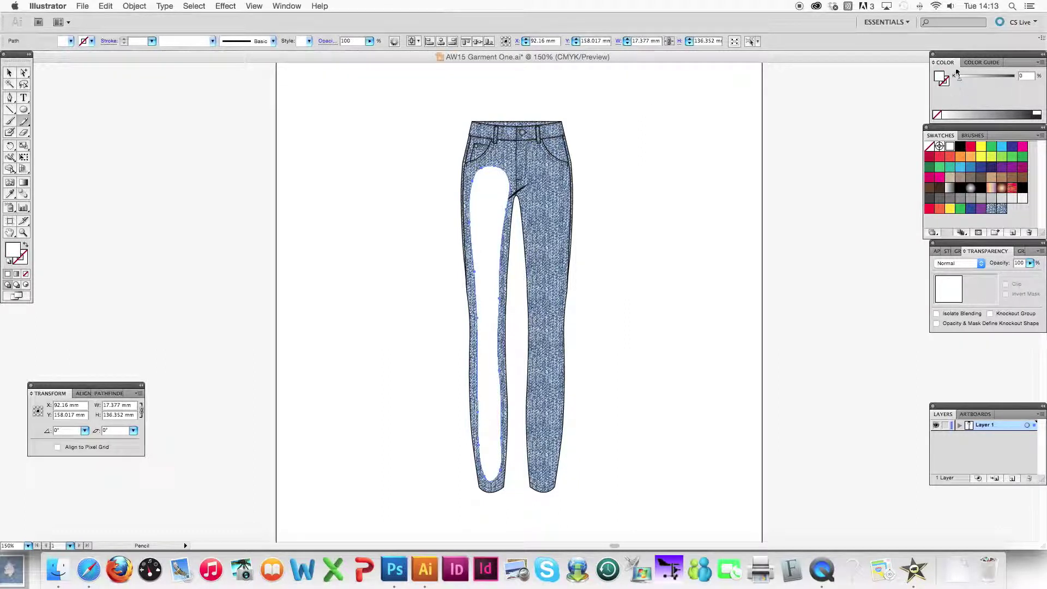
Set the white left-leg highlight's opacity to 45% and feather its edges with a radius of about 4 mm
left_click(9, 73)
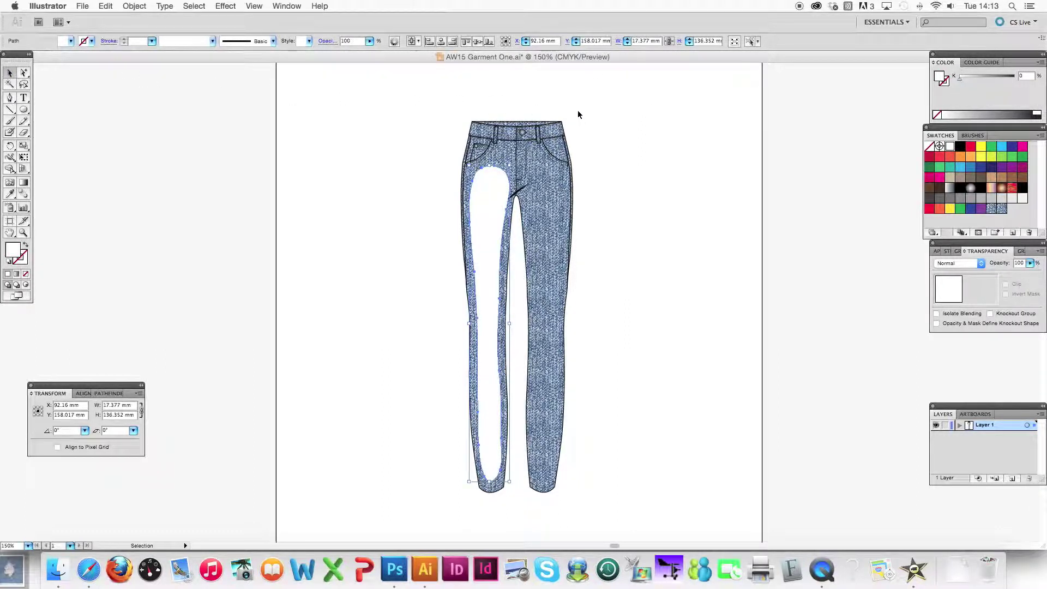
left_click_drag(1030, 267, 999, 272)
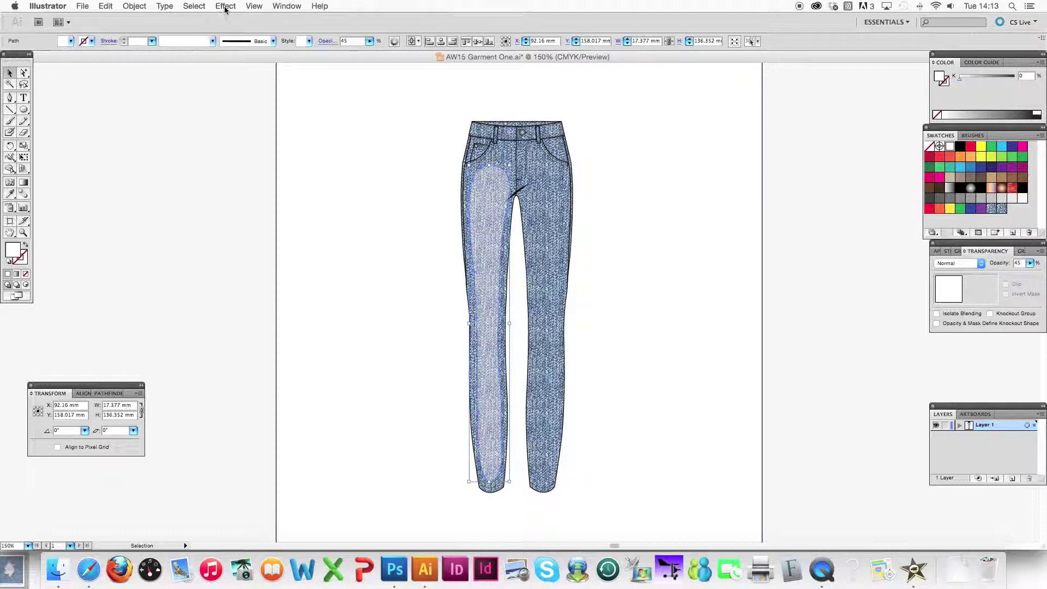
left_click(225, 7)
mouse_move(263, 155)
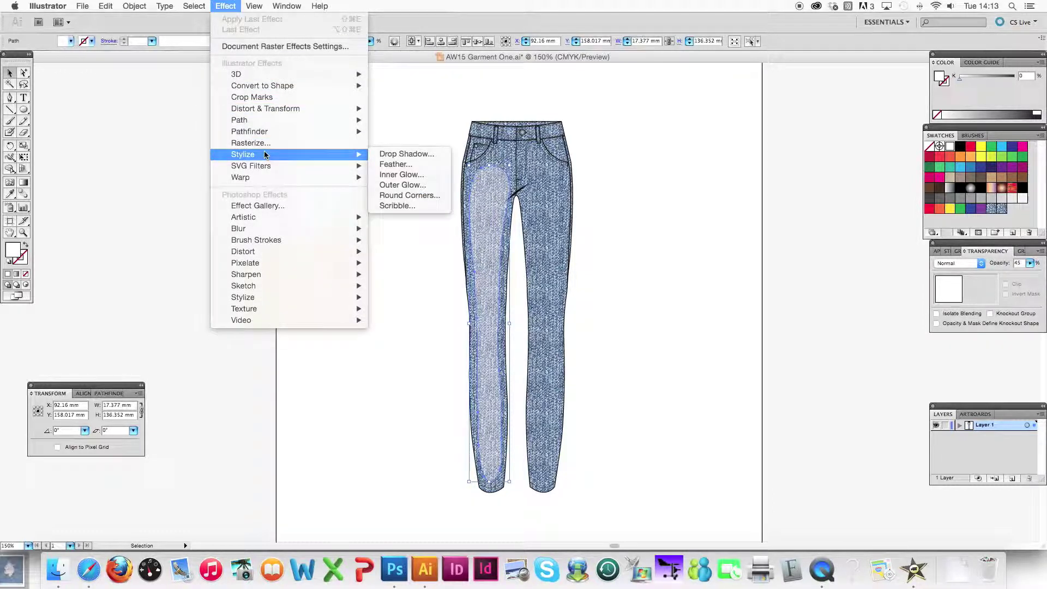
left_click(404, 165)
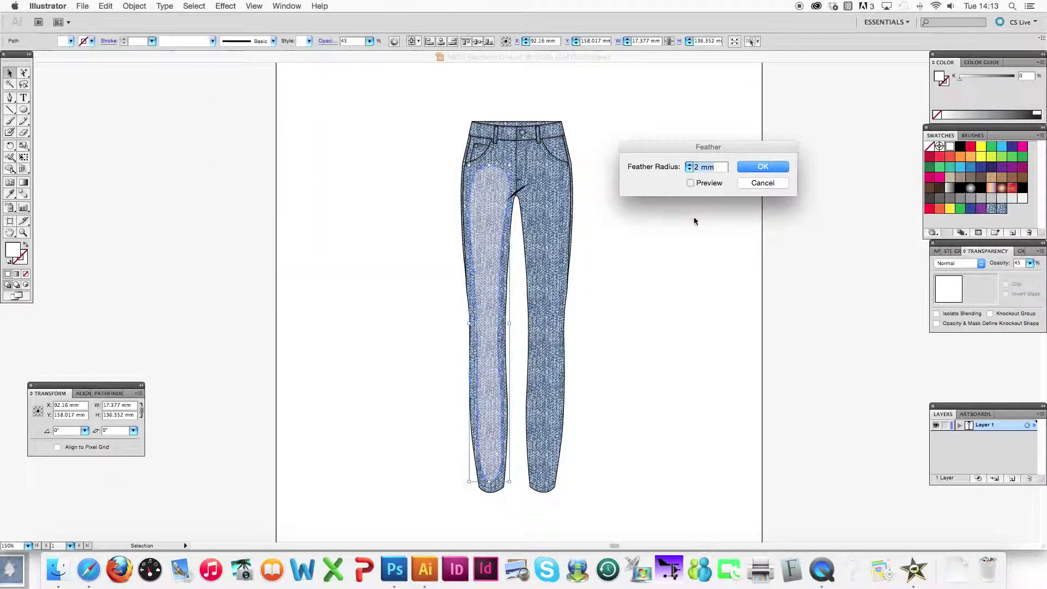
left_click(691, 183)
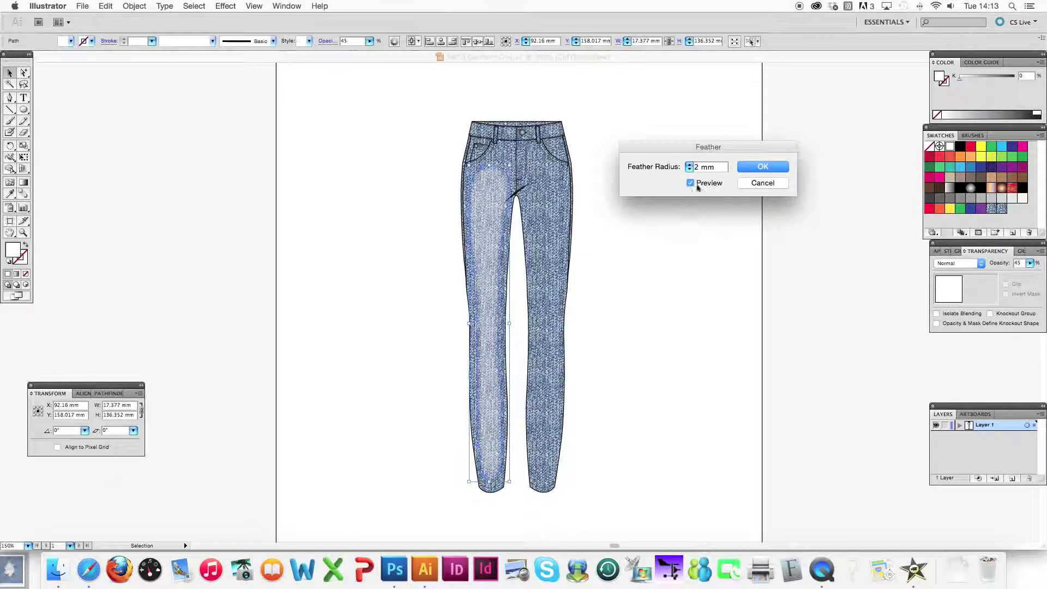
left_click(690, 165)
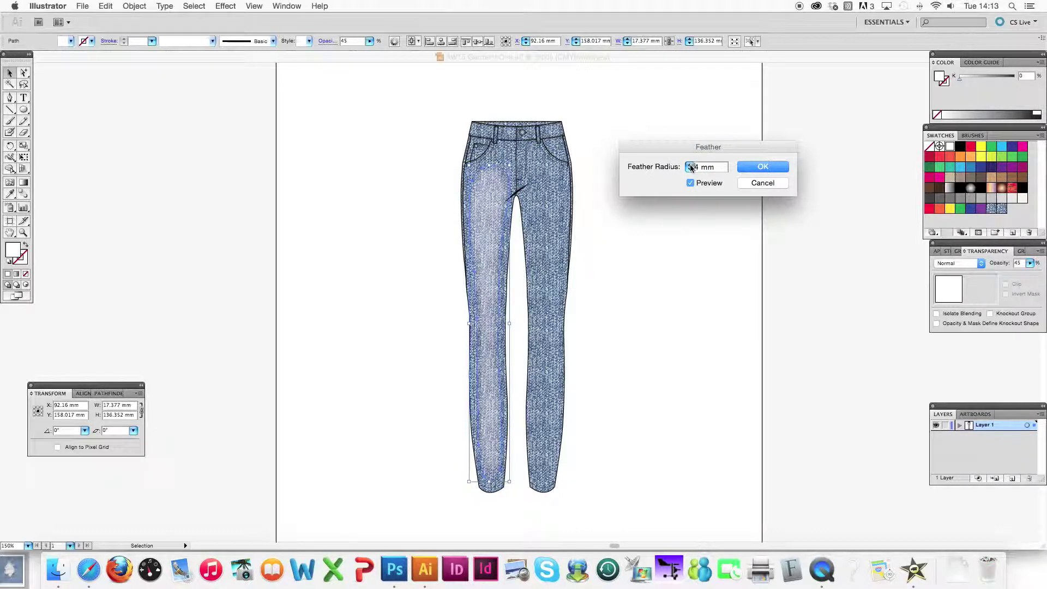
left_click(690, 165)
left_click(690, 170)
left_click(762, 167)
Lower the opacity of the feathered left-leg highlight to 32%
left_click(23, 72, "alt")
left_click(187, 166)
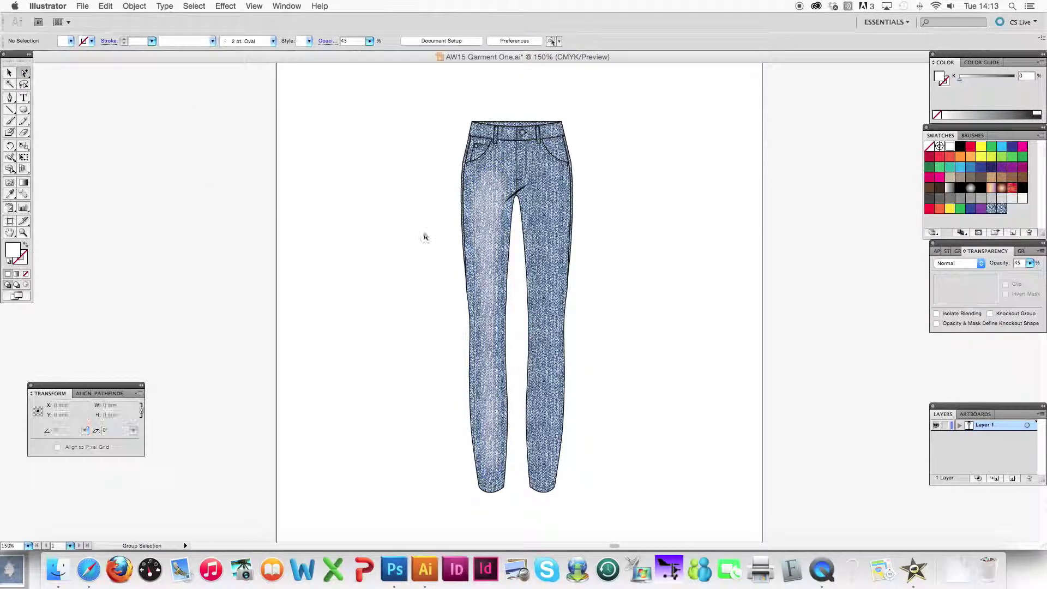
left_click(474, 224)
left_click(1030, 263)
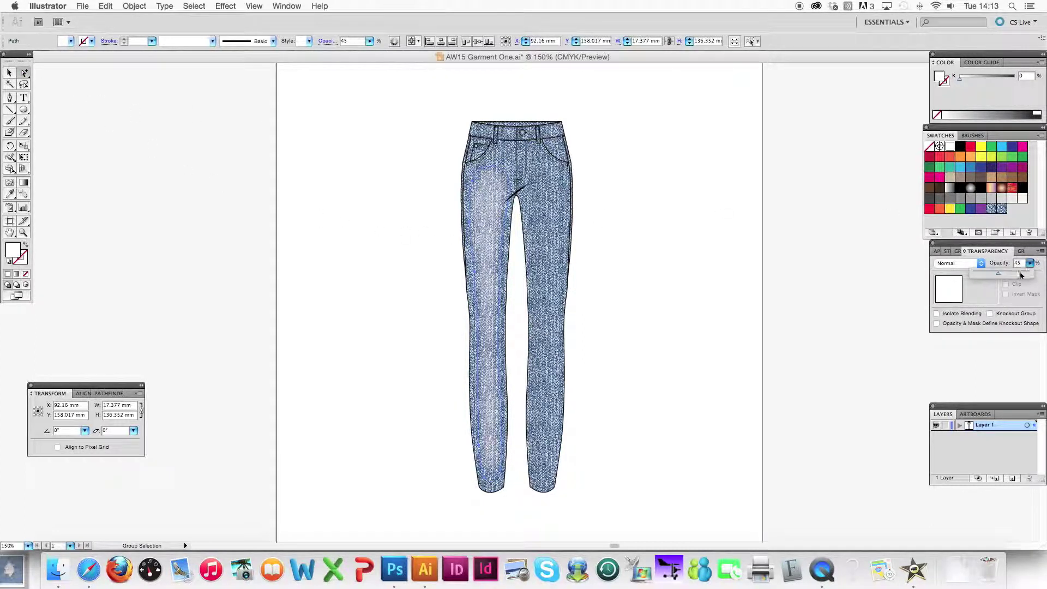
left_click_drag(998, 274, 993, 273)
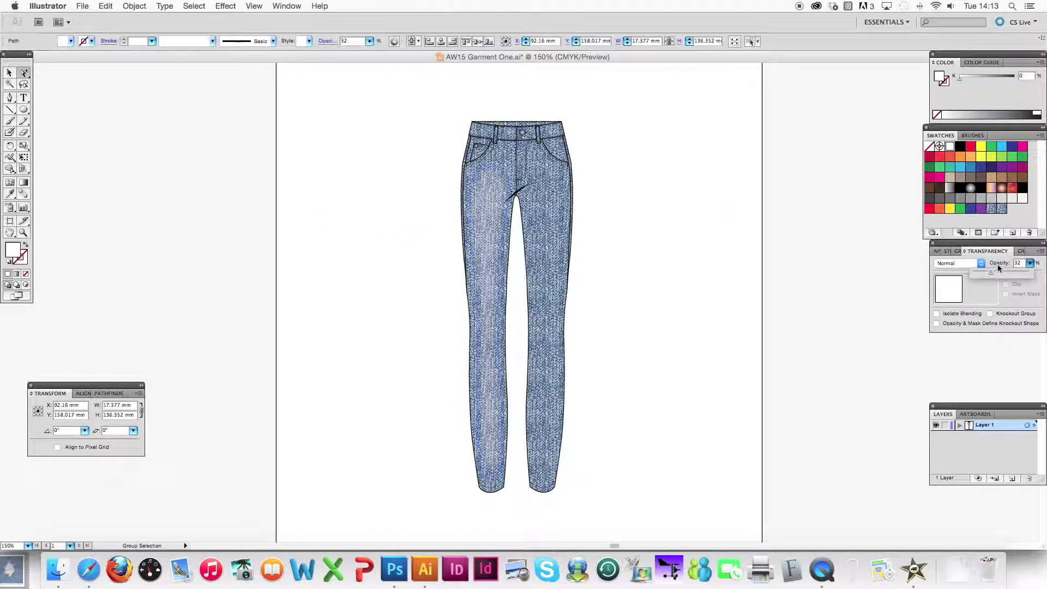
left_click(703, 315)
Reselect the left-leg highlight, reflect it as a mirrored copy and place the copy on the right leg
key("super+z")
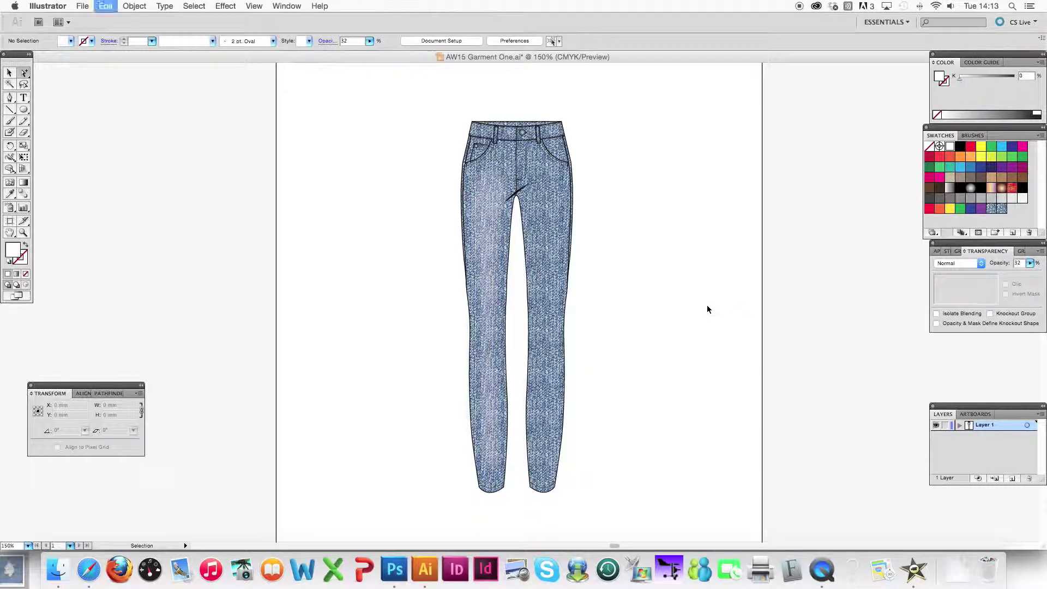
left_click(134, 6)
mouse_move(158, 20)
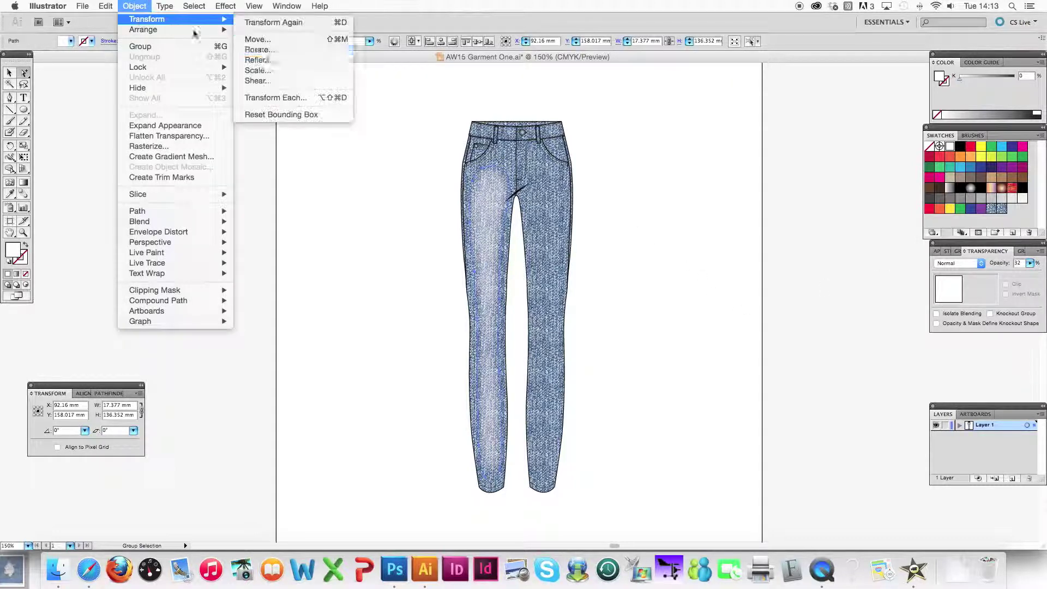
left_click(256, 63)
key("Return")
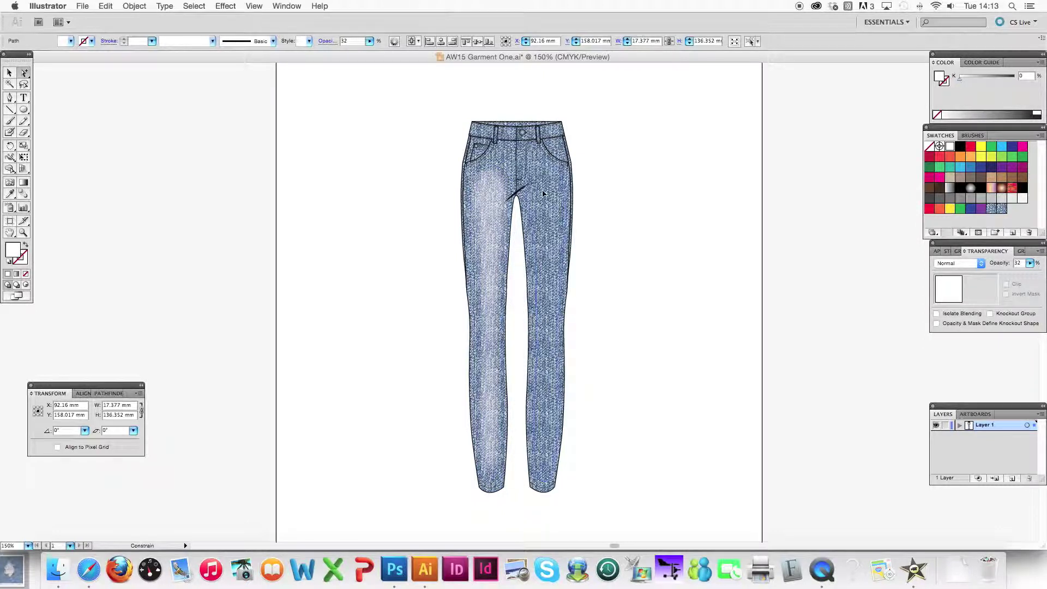
left_click_drag(544, 194, 545, 194)
left_click(599, 163)
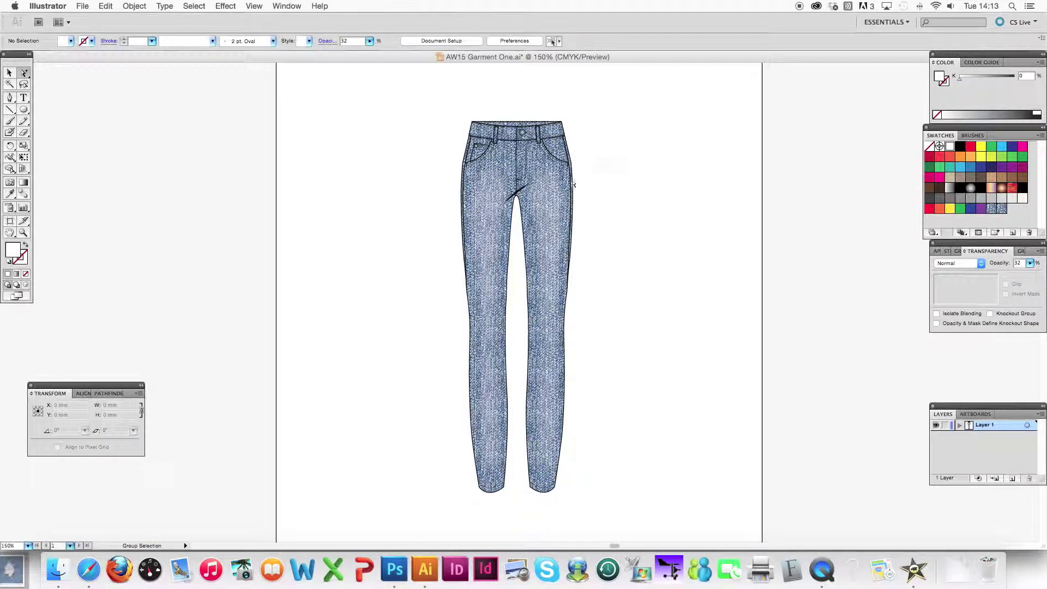
Select the highlights on both legs and set their opacity to 34%
left_click(552, 197)
left_click(495, 216, "shift")
left_click(1030, 262)
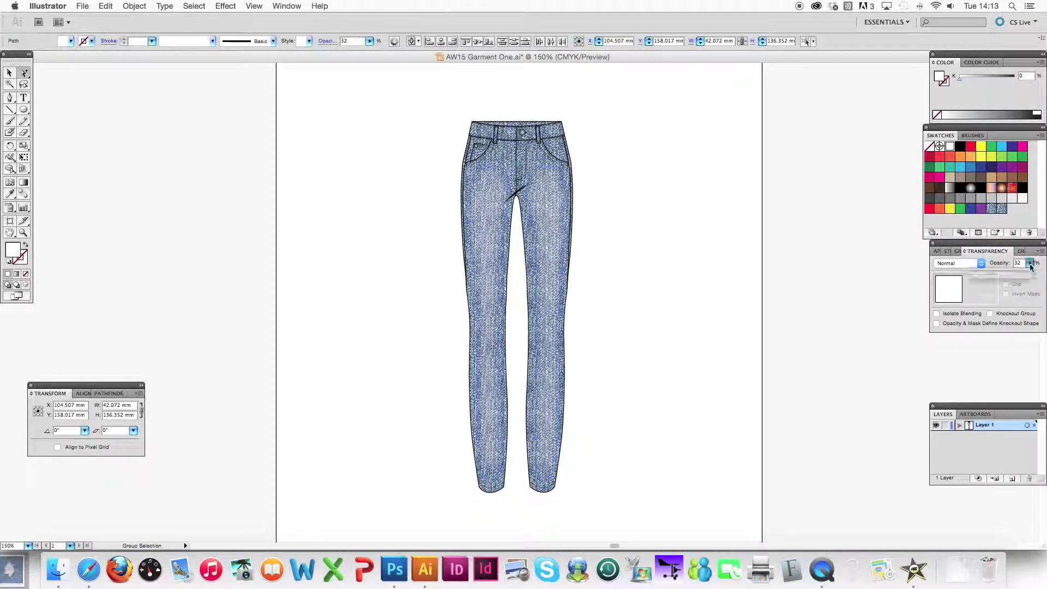
left_click_drag(1001, 277, 993, 277)
left_click(621, 234)
left_click(635, 235)
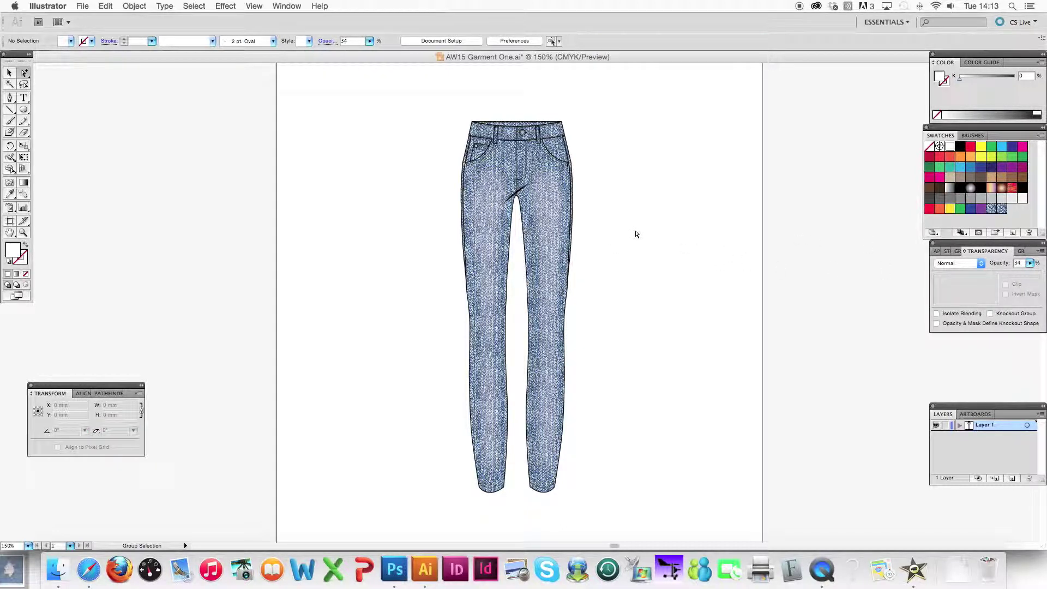
Bring JEAN TEAR.png from the CAD folder in Finder into the Illustrator document and embed the image
left_click(58, 571)
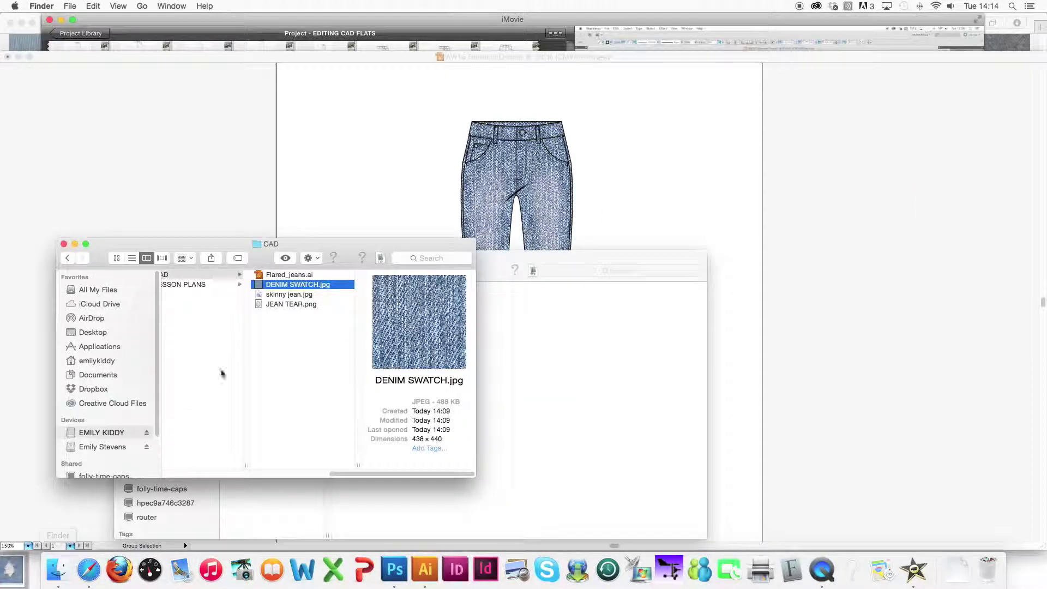
left_click(290, 306)
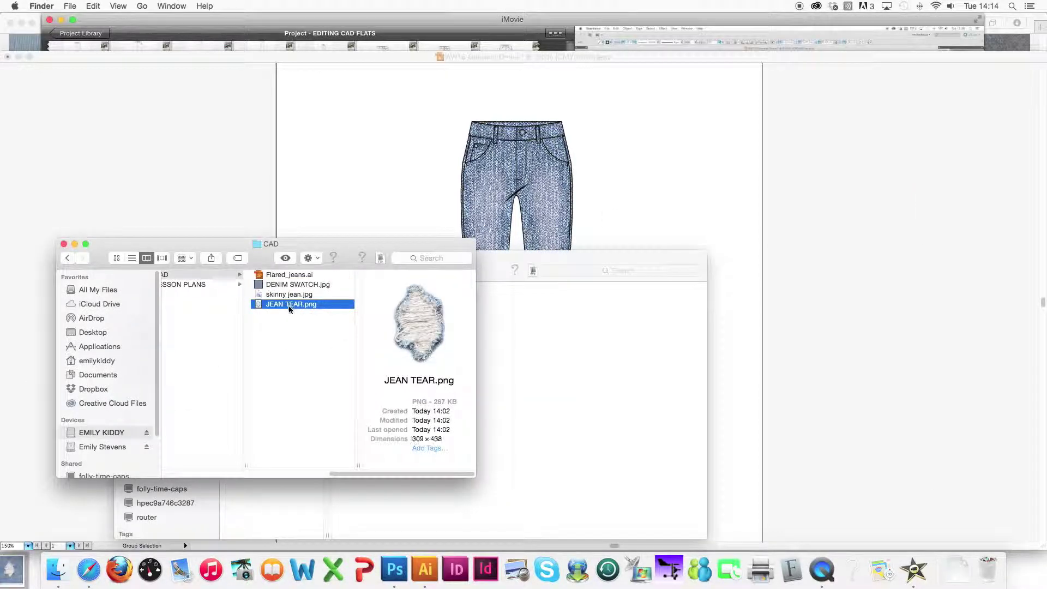
left_click_drag(297, 307, 386, 188)
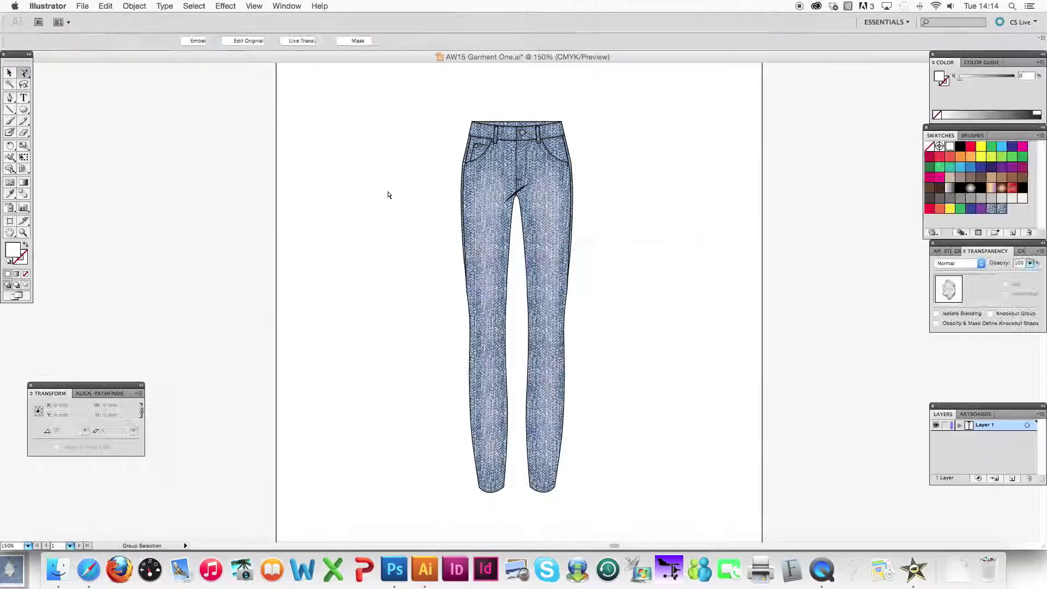
left_click(199, 41)
key("v")
Rotate the tear image a quarter turn, scale it to about 15 × 10.7 mm and place it on the left leg's knee
left_click_drag(638, 368, 414, 374)
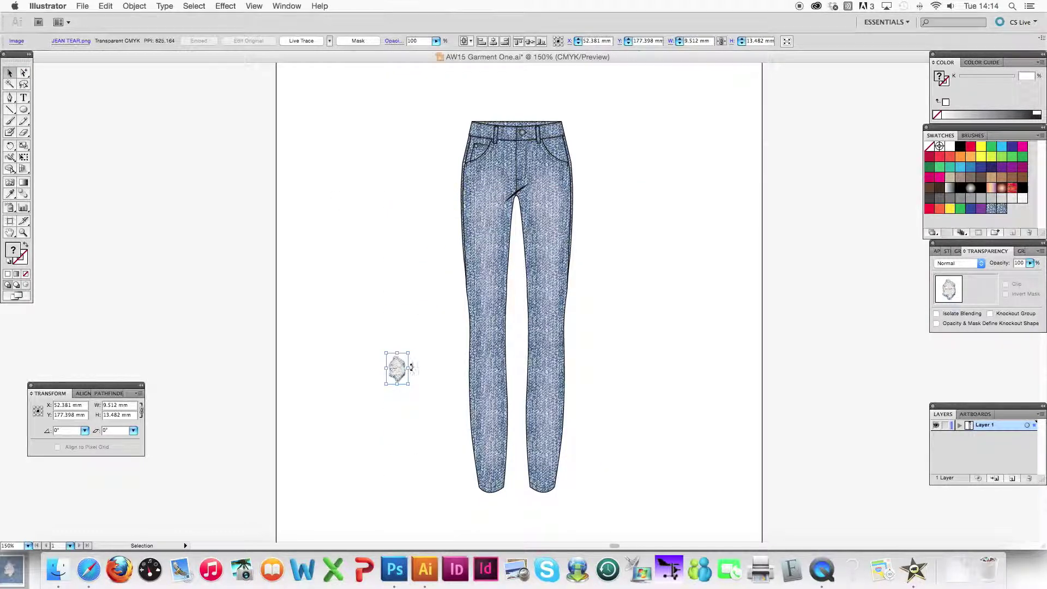
left_click_drag(401, 364, 488, 320)
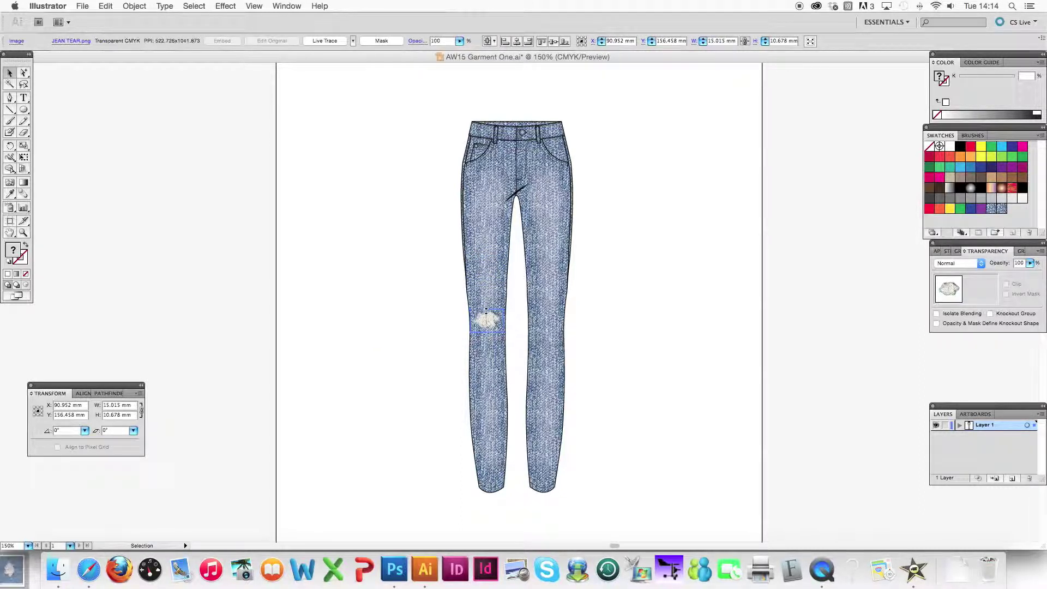
left_click(405, 338)
Duplicate the knee tear, scale the copy to about 12.7 mm wide and place it on the lower right leg
left_click(487, 326)
key("super+c")
key("super+v")
left_click_drag(527, 309, 559, 391)
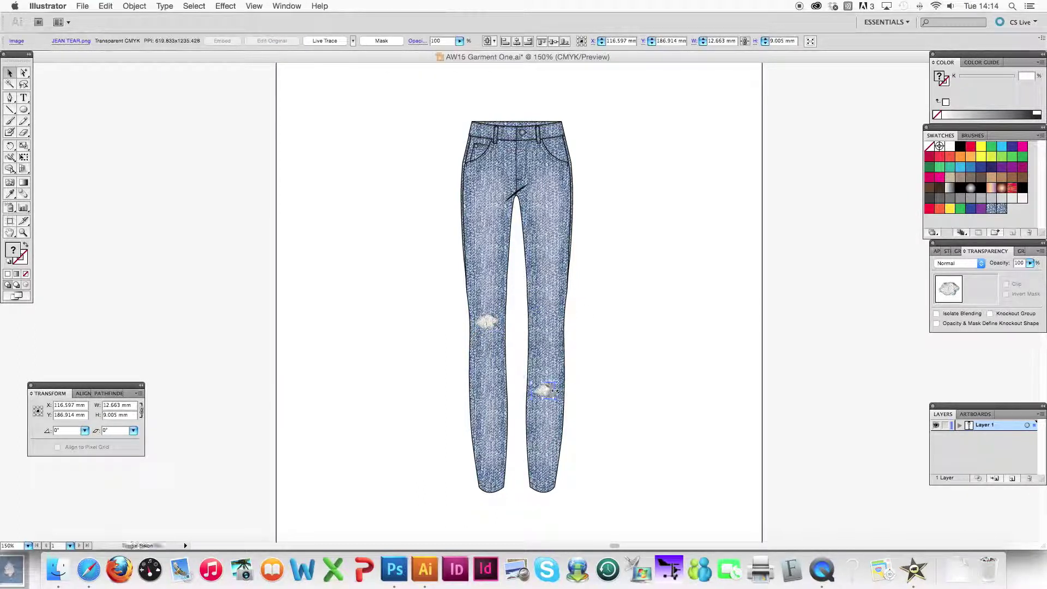
left_click(593, 350)
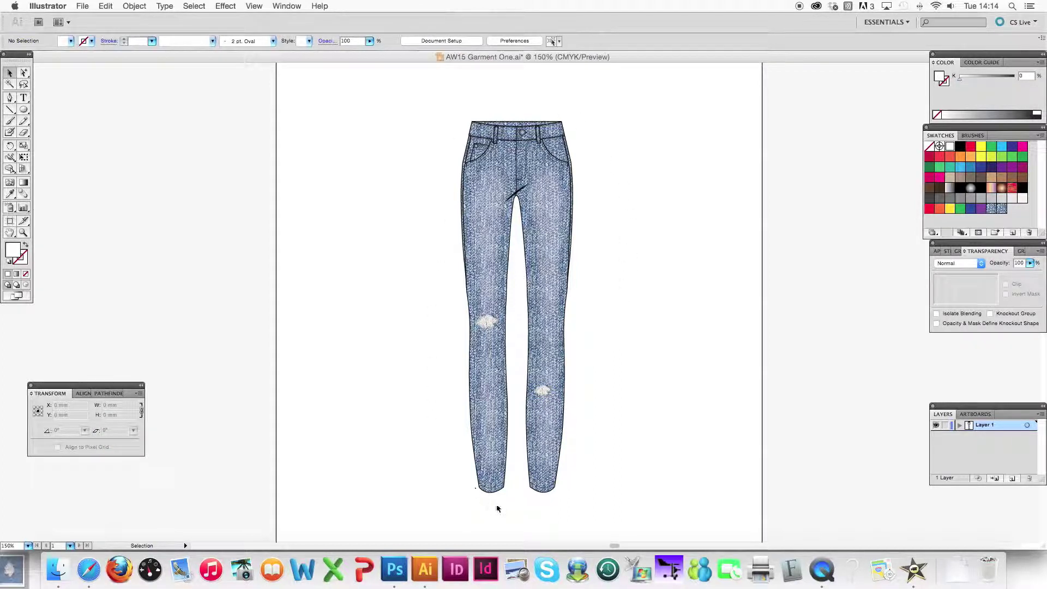
left_click(544, 393)
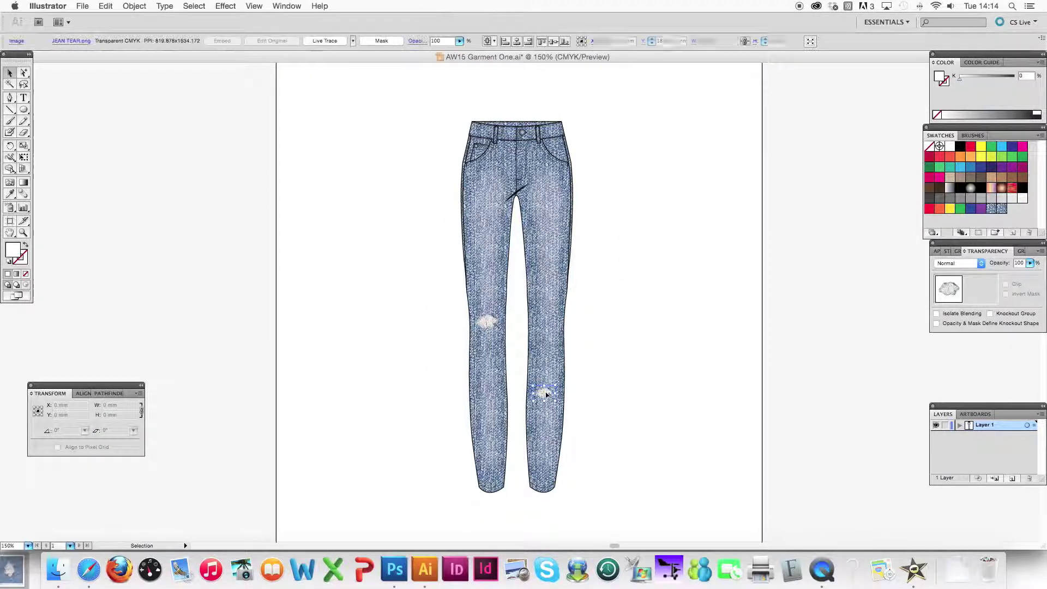
left_click(790, 191)
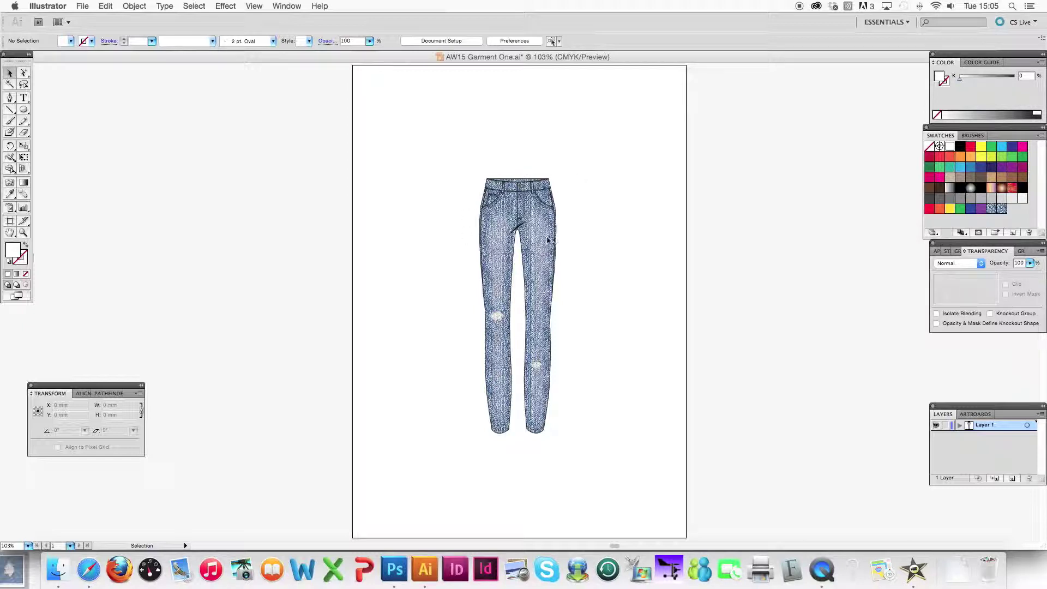
Export the artwork to the Desktop as AW15 Garment One.png at High (300 ppi) with a transparent background
left_click(82, 6)
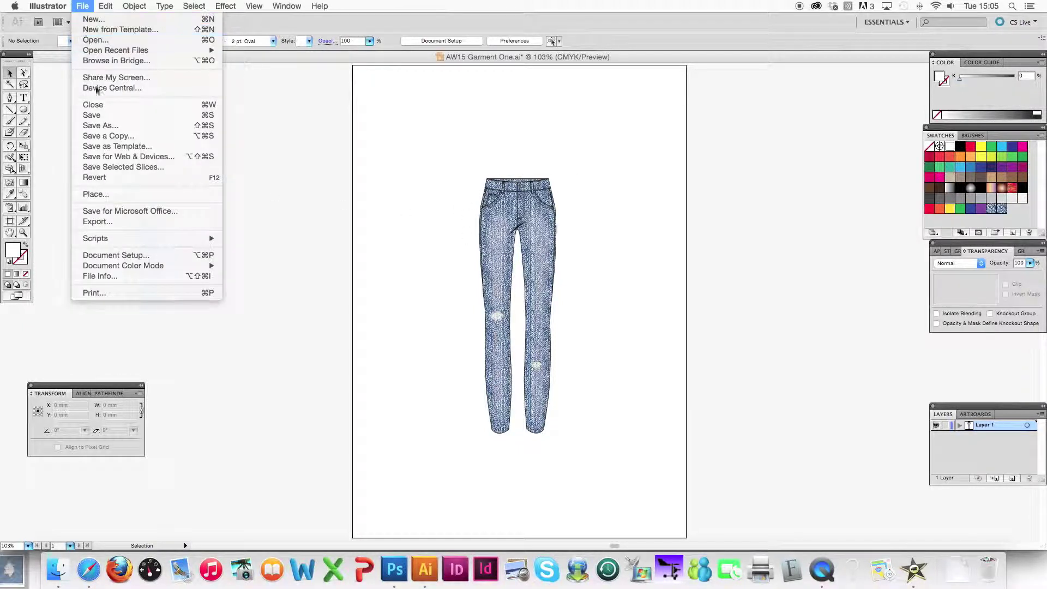
left_click(94, 222)
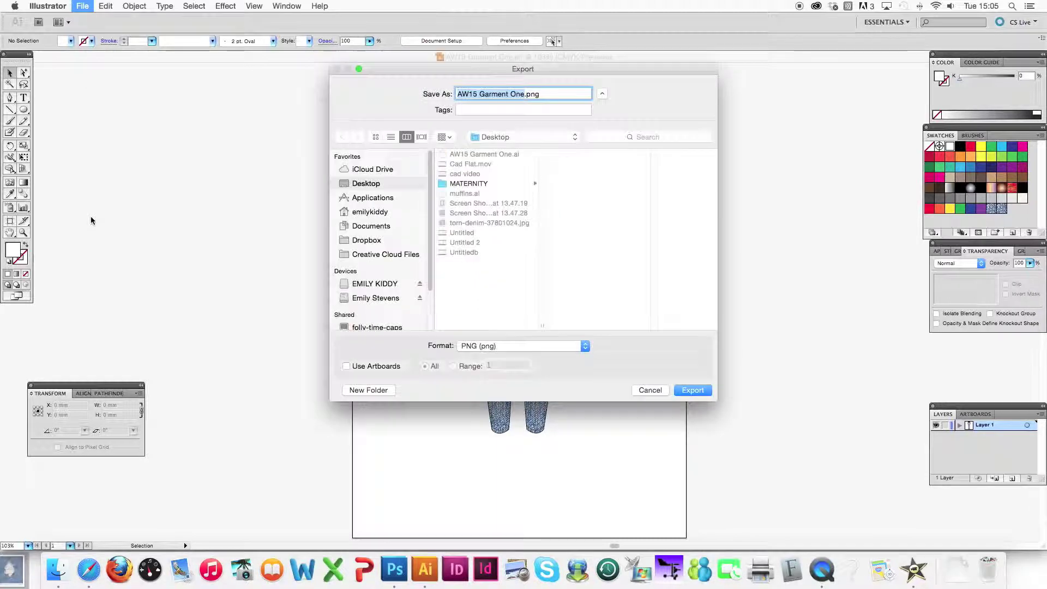
left_click(693, 390)
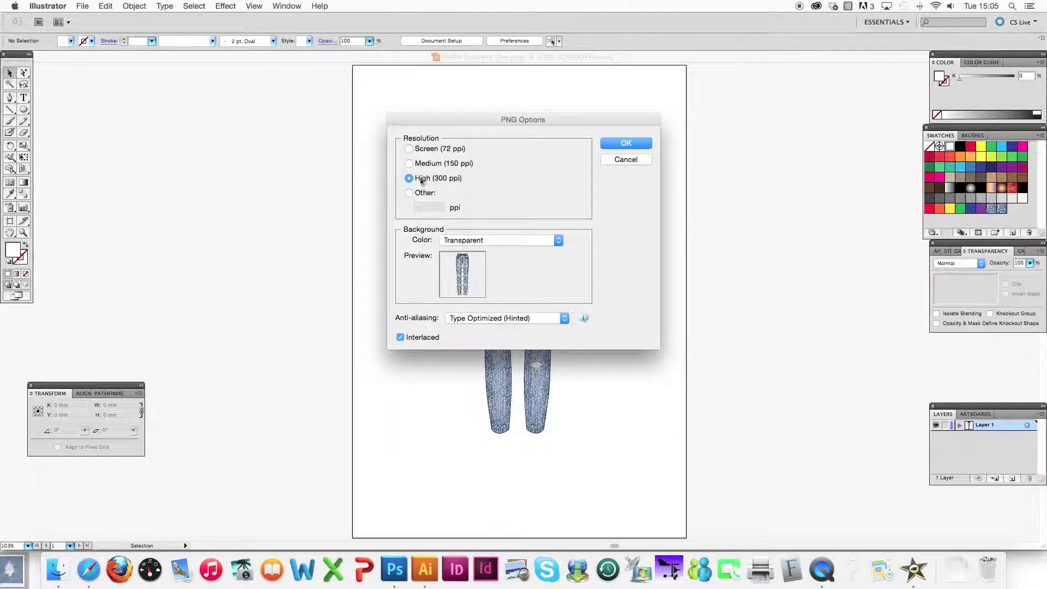
left_click(472, 240)
left_click(472, 238)
left_click(626, 143)
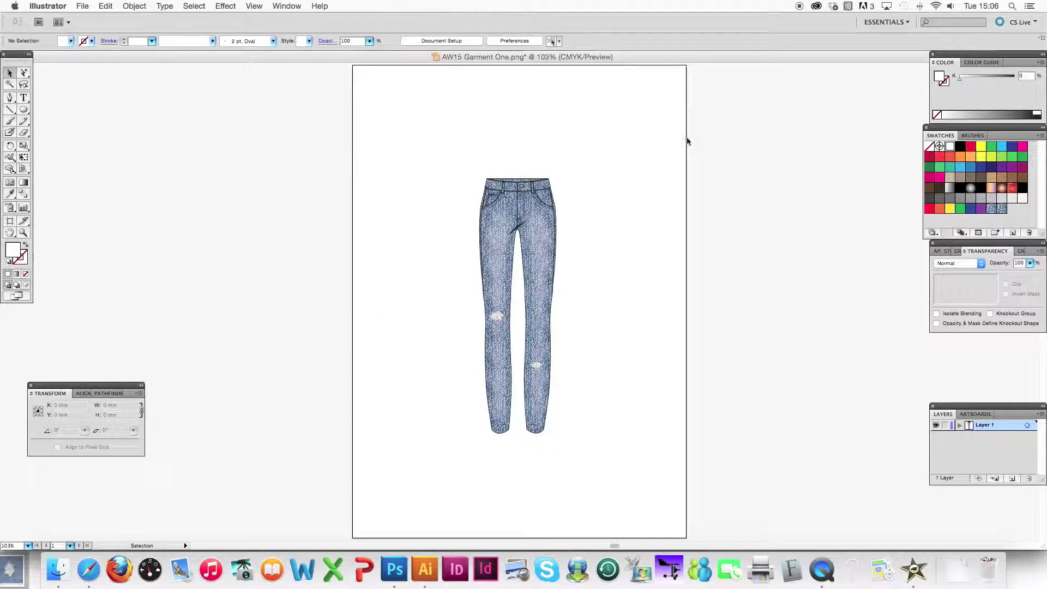